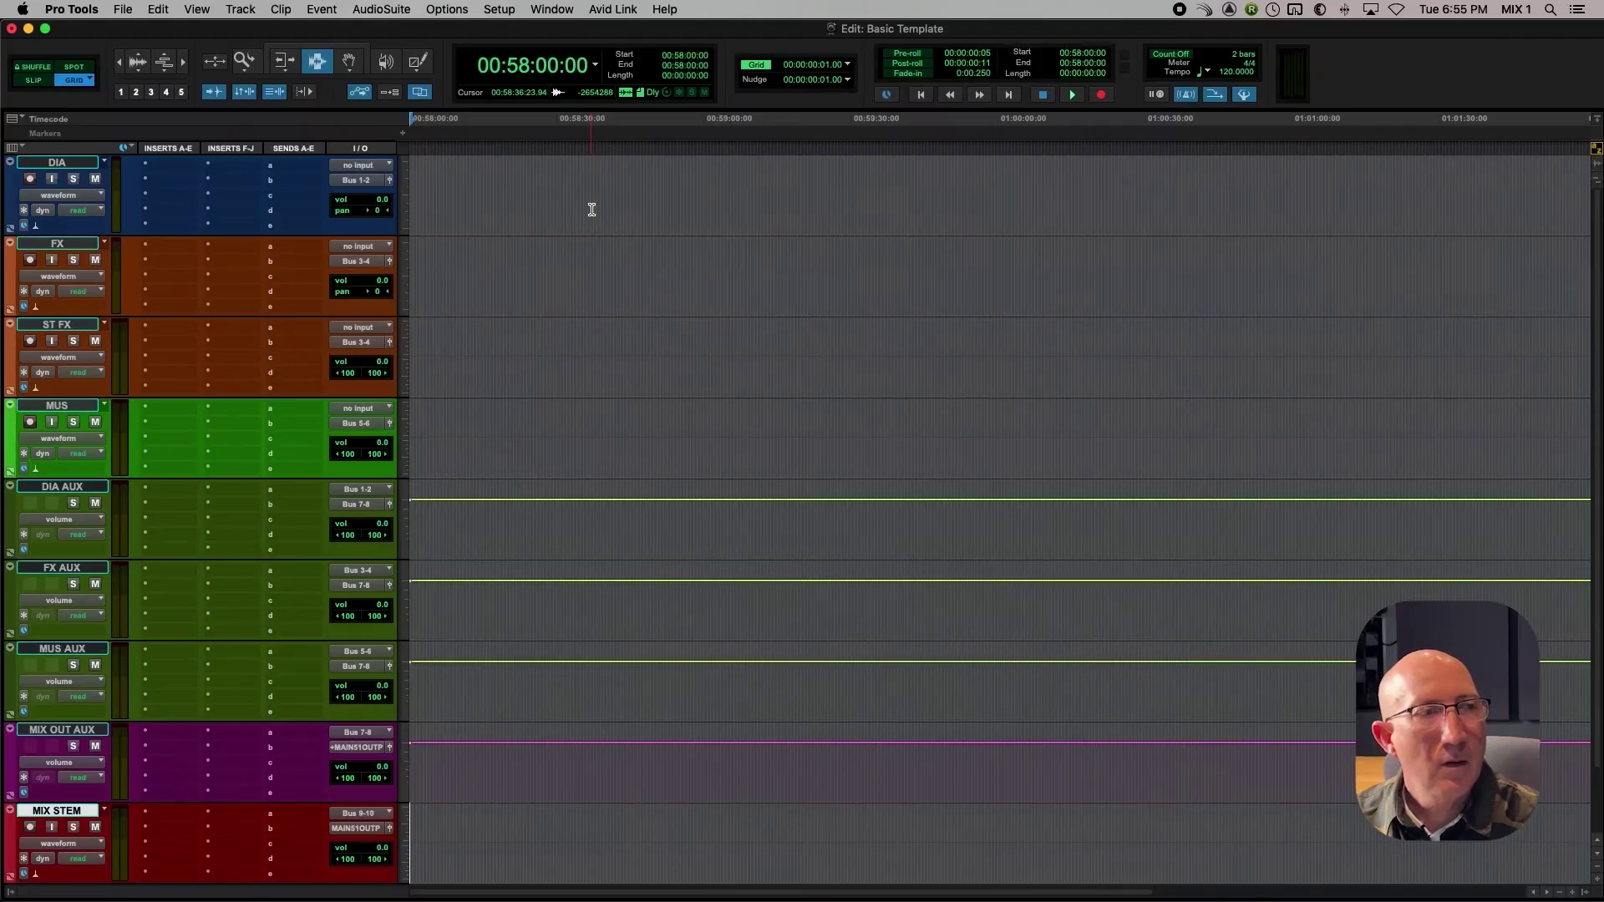
Step: Insert a mono EQ3 7-Band on the DIA track's first insert slot
left_click(81, 165)
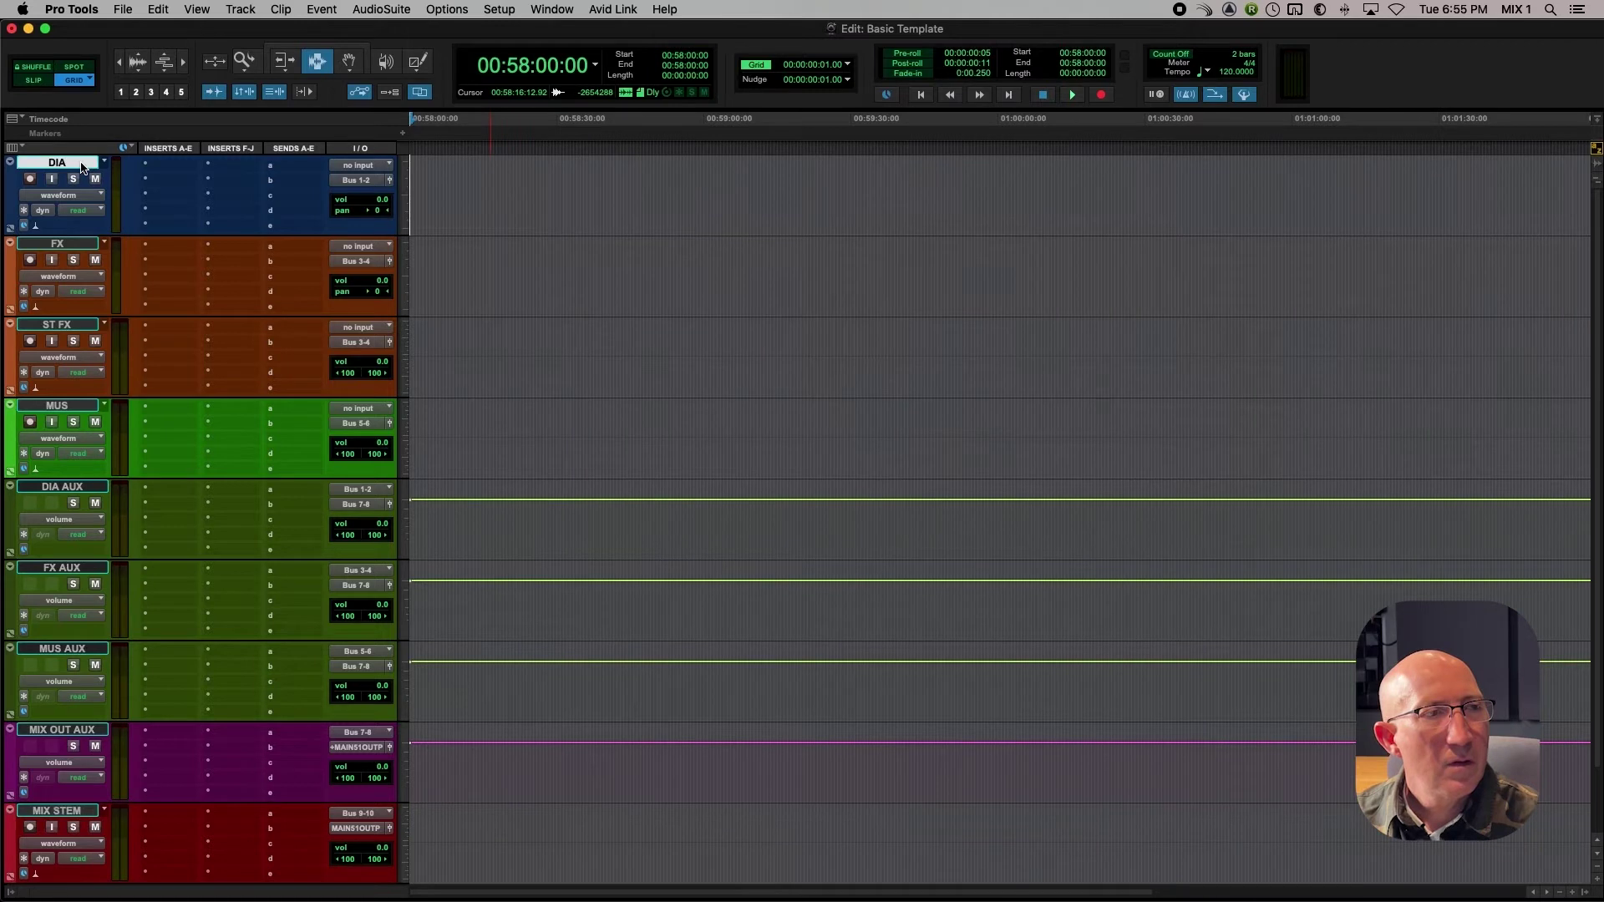
left_click(173, 172)
mouse_move(179, 166)
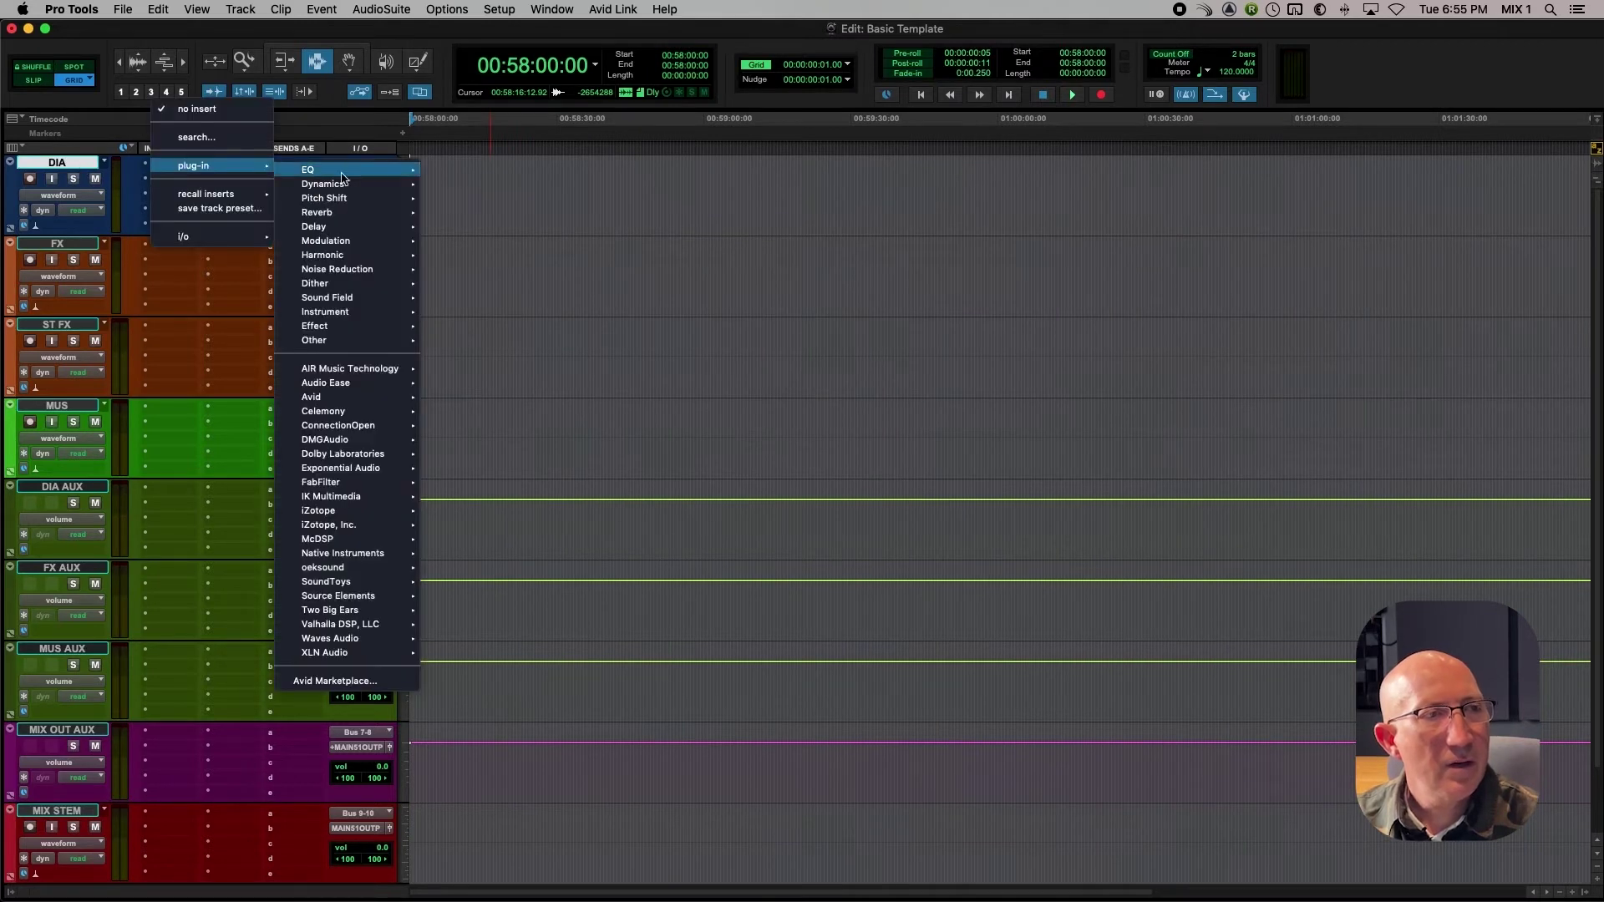
mouse_move(331, 173)
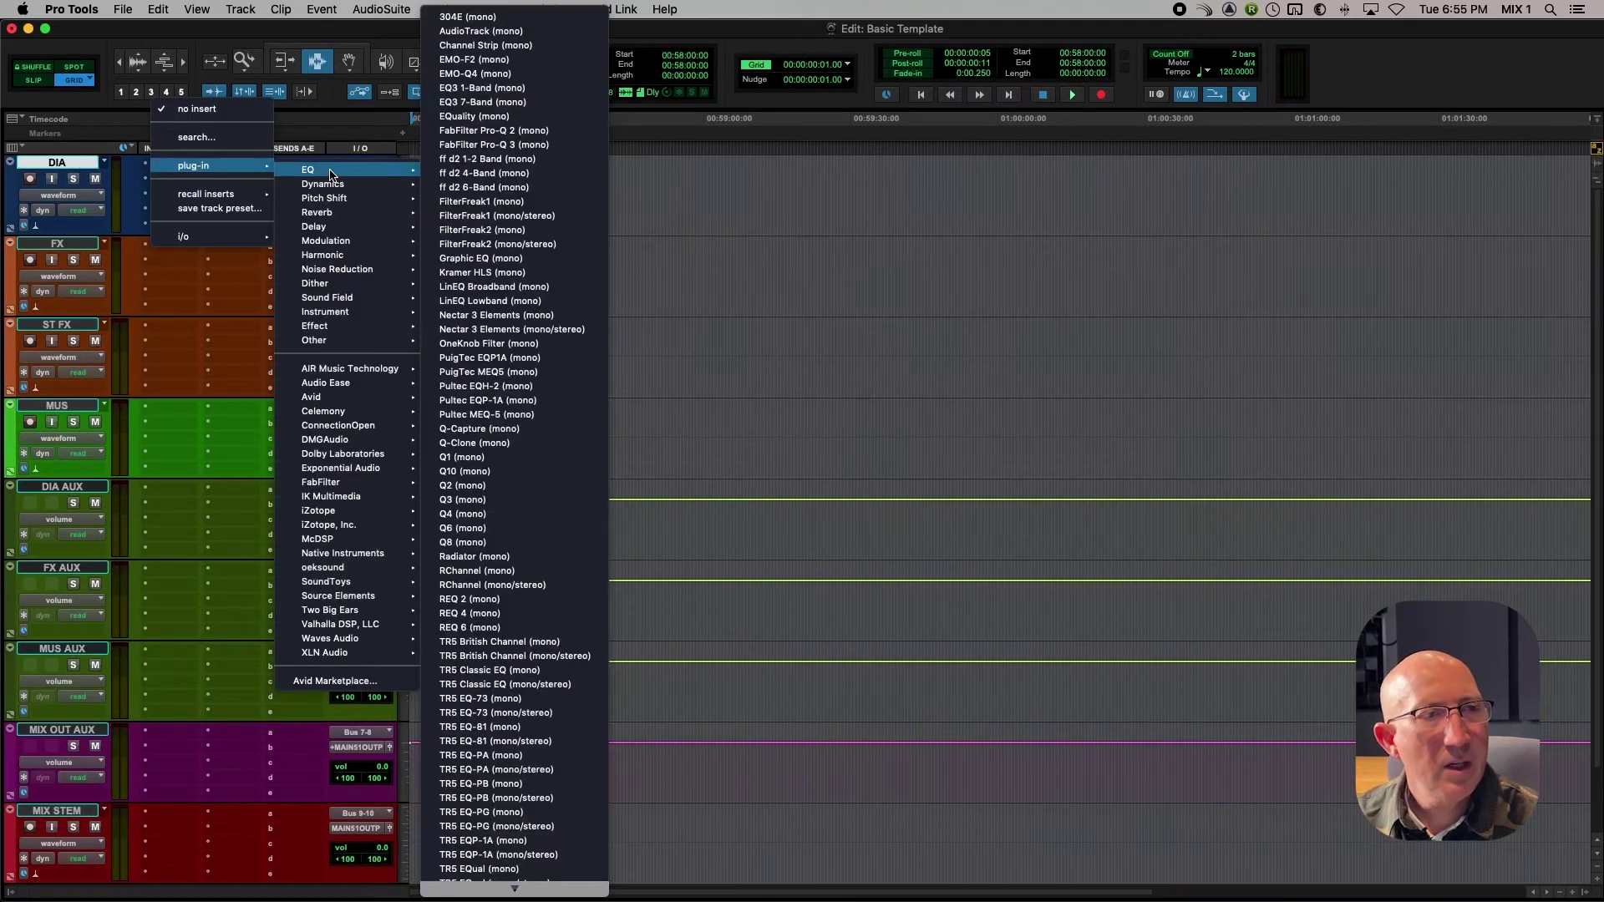
left_click(458, 102)
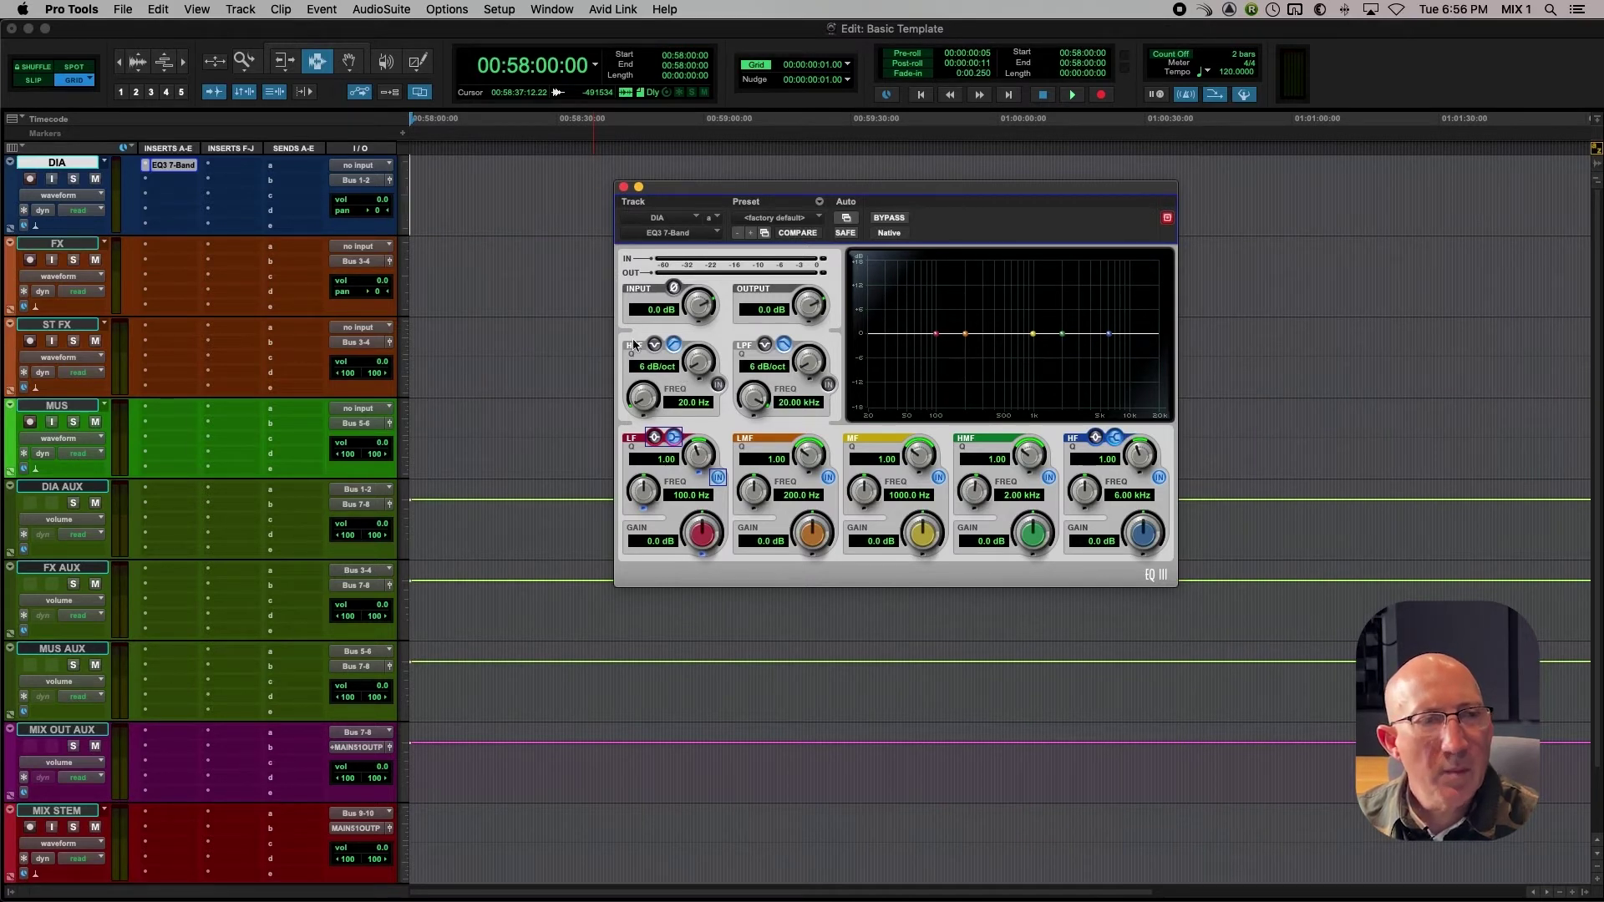
Step: Enable the EQ's high-pass filter at 80 Hz with a 24 dB/oct slope
left_click(718, 386)
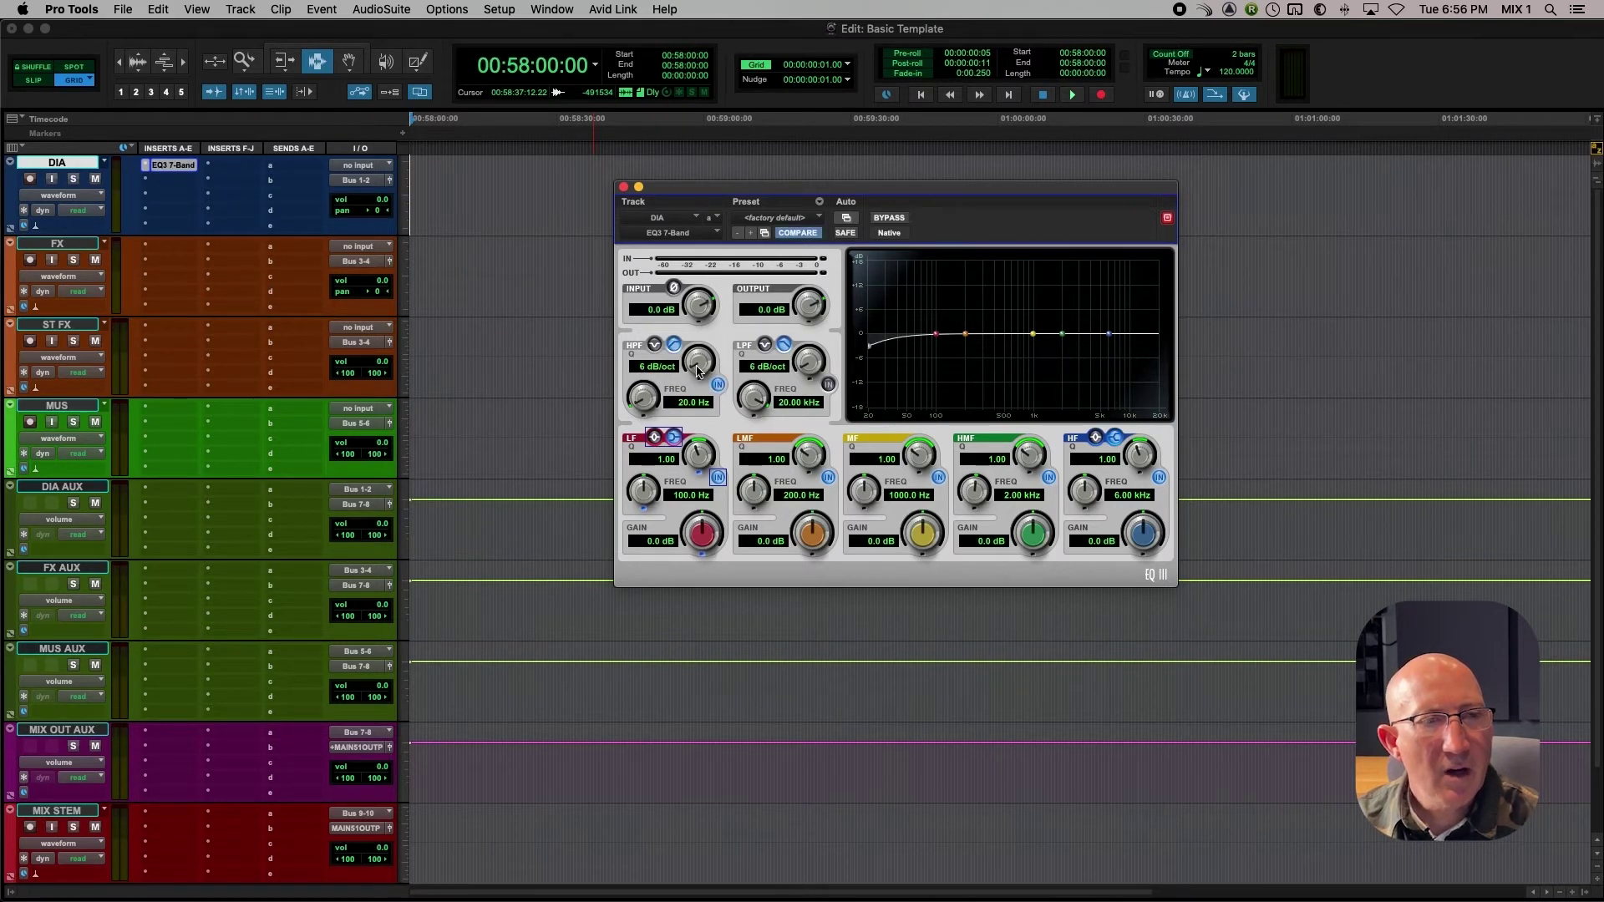
left_click_drag(699, 373, 698, 341)
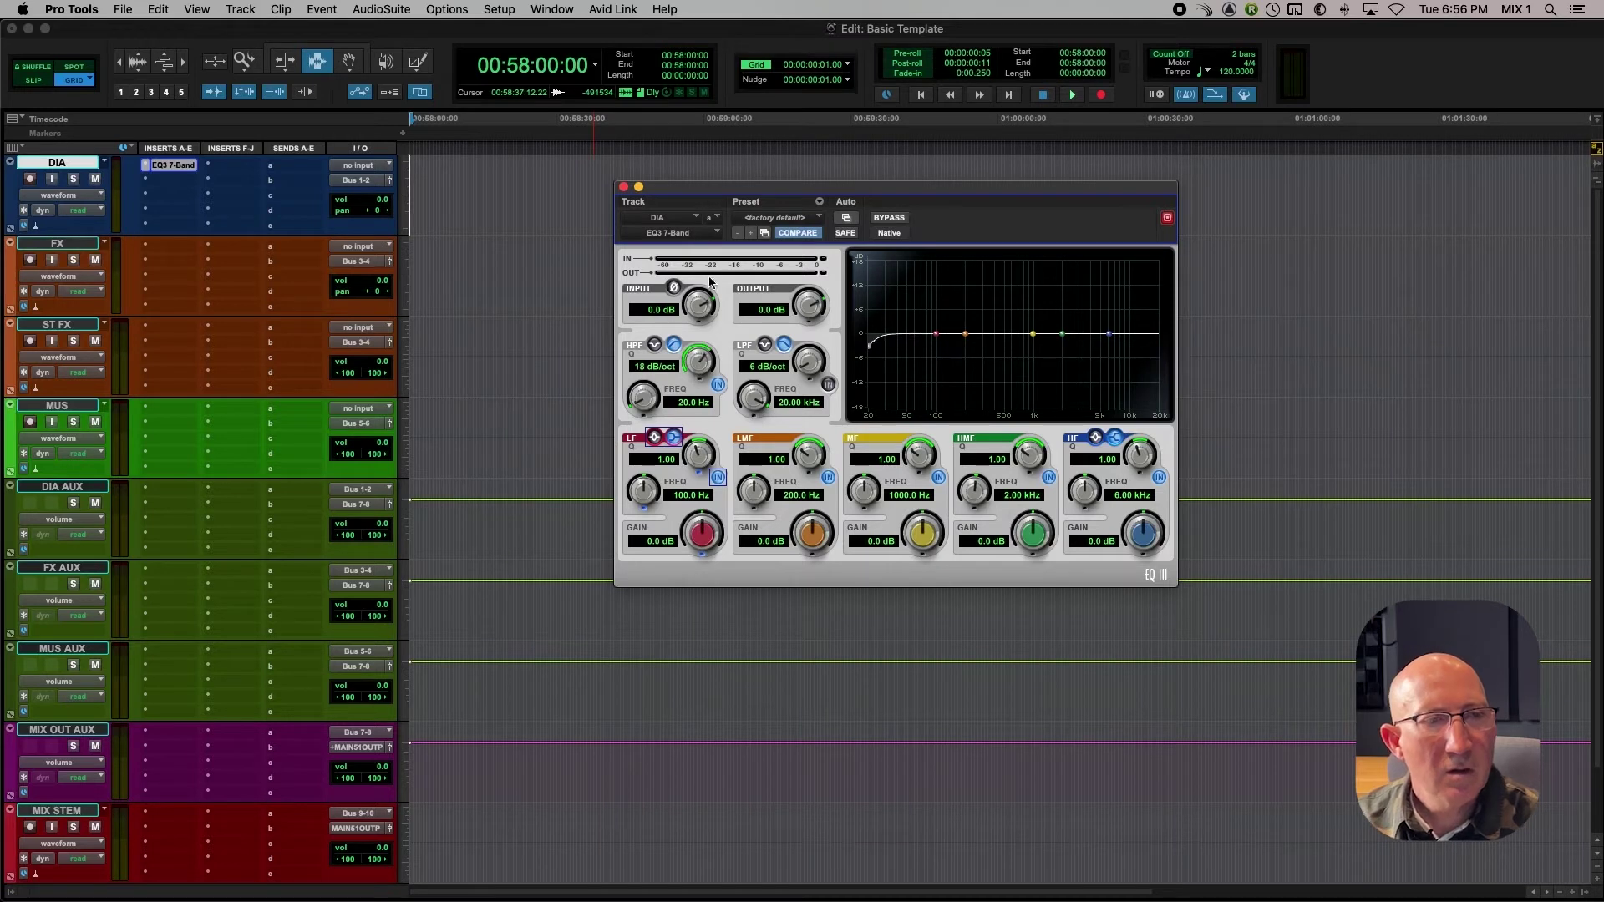
left_click_drag(710, 282, 714, 227)
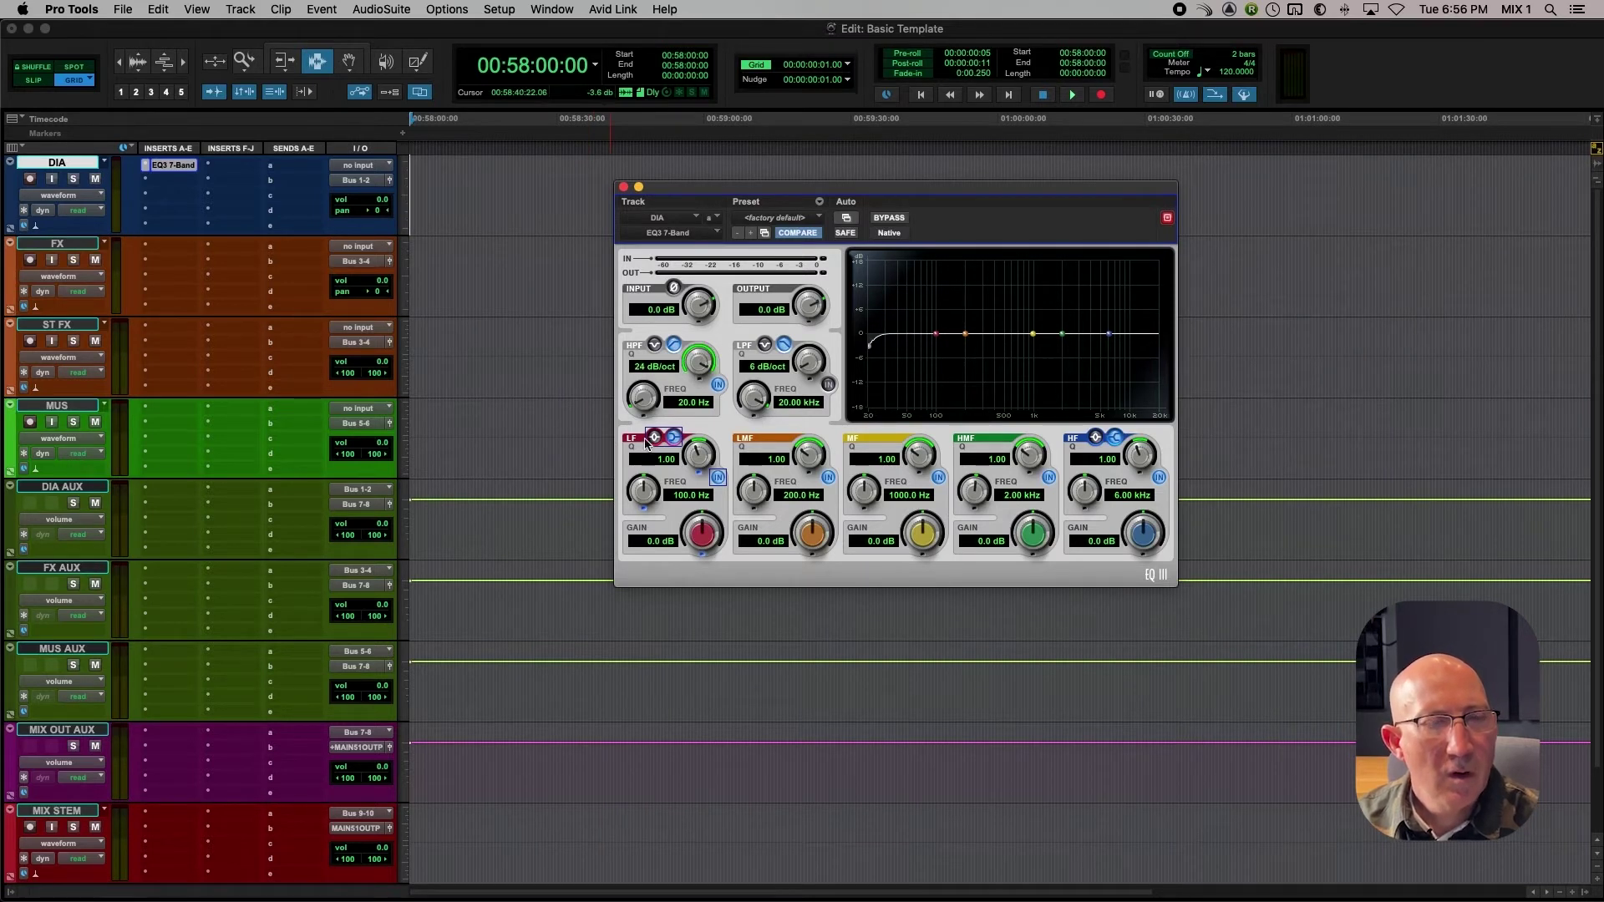
left_click(682, 407)
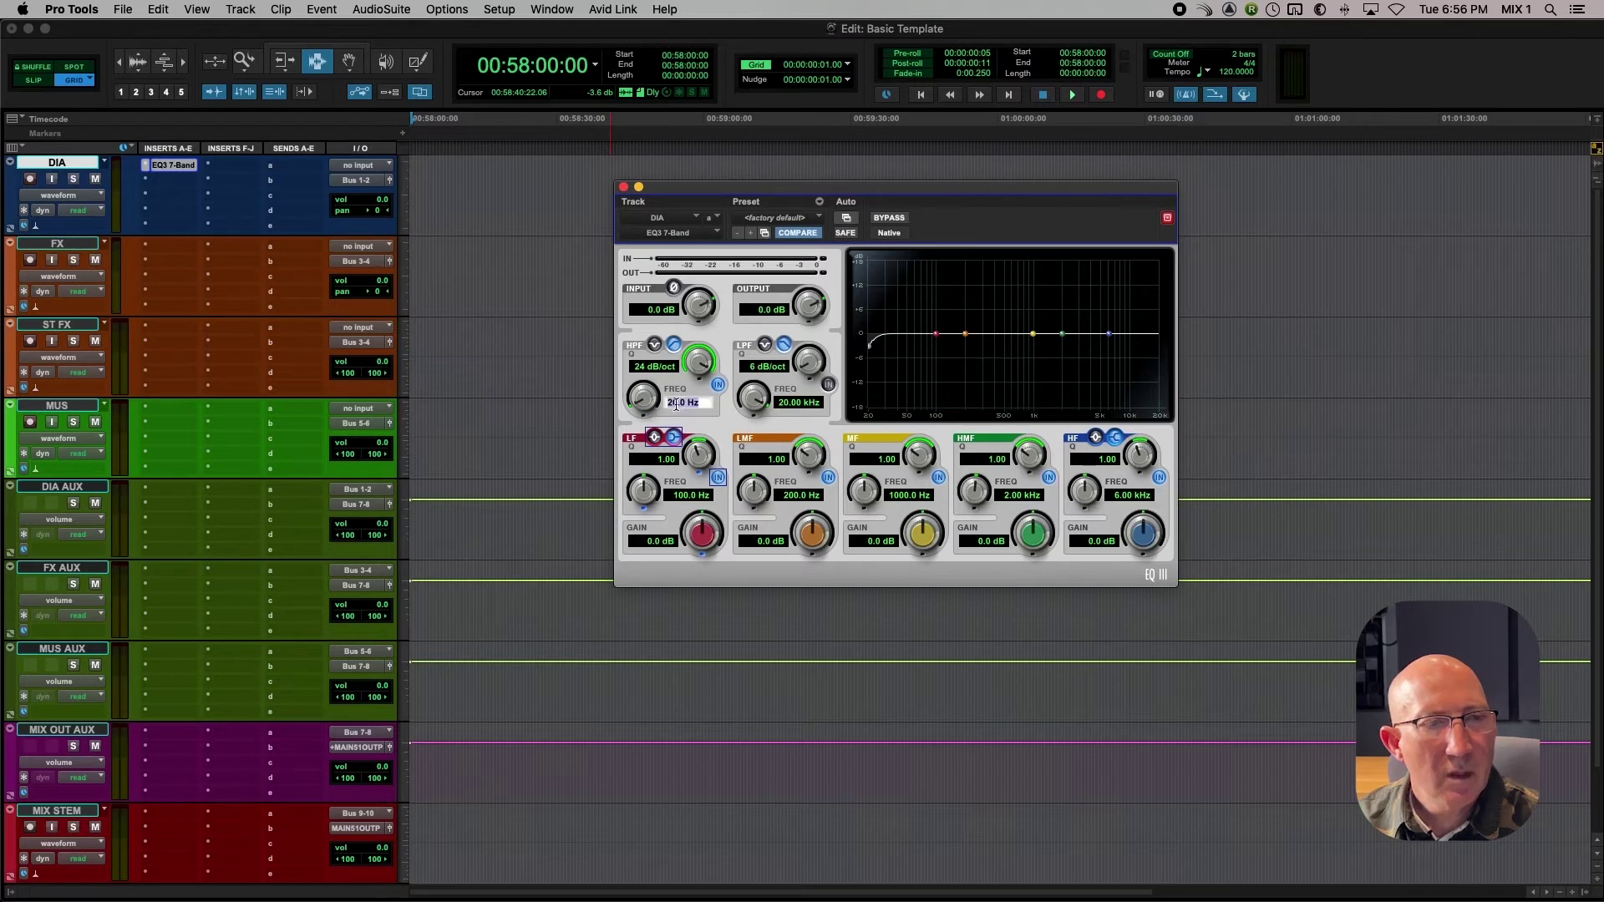
left_click(662, 404)
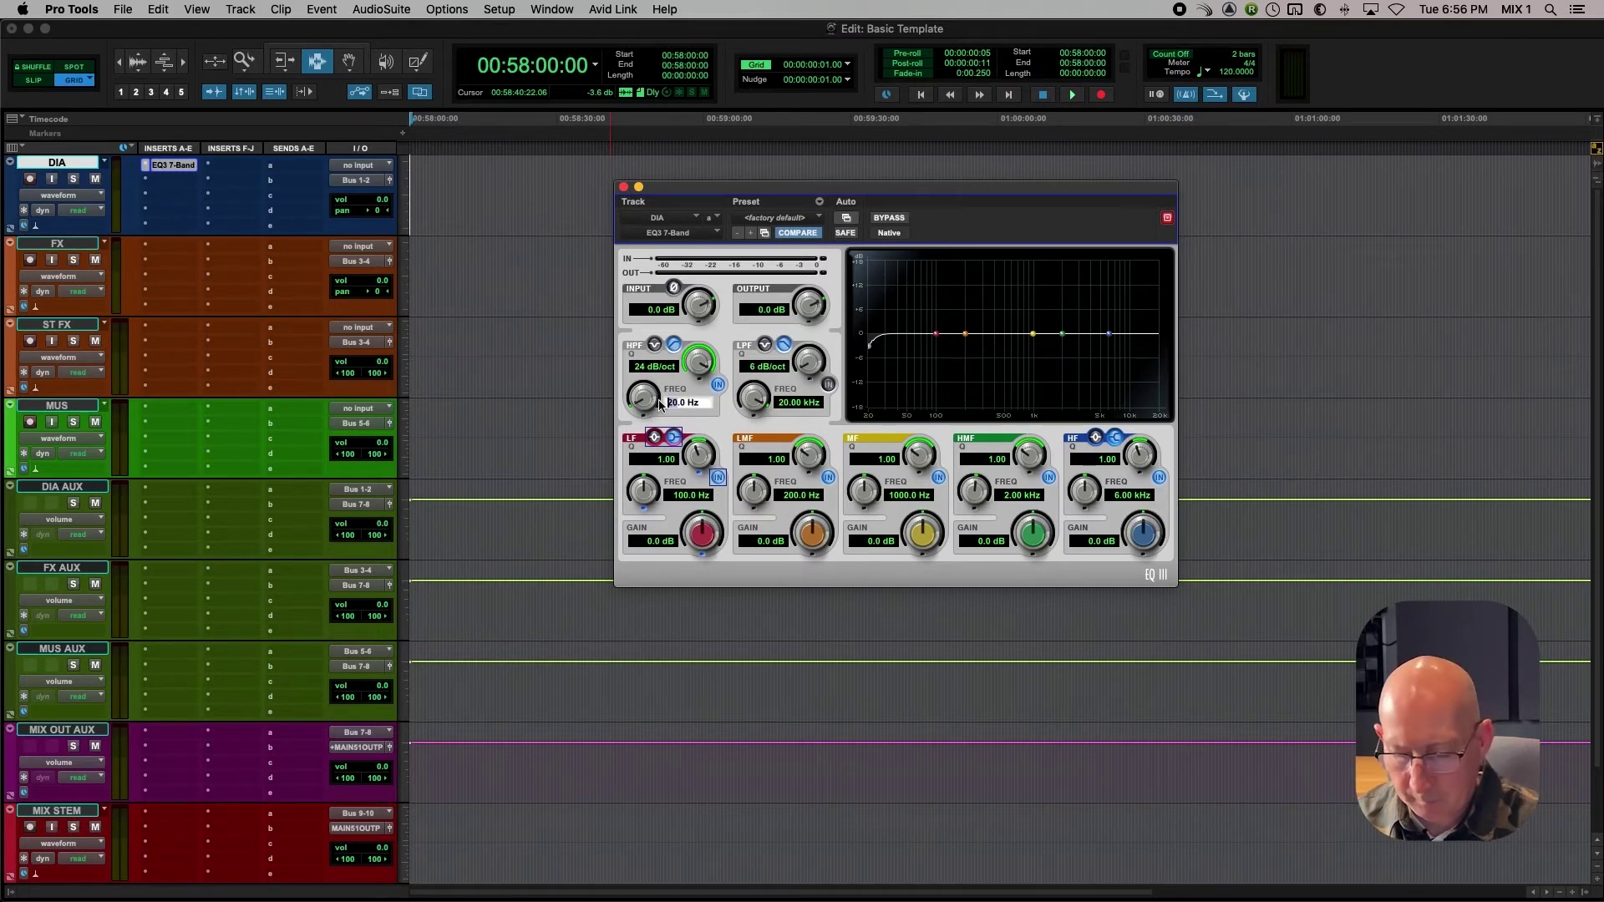
type("8")
key("Delete")
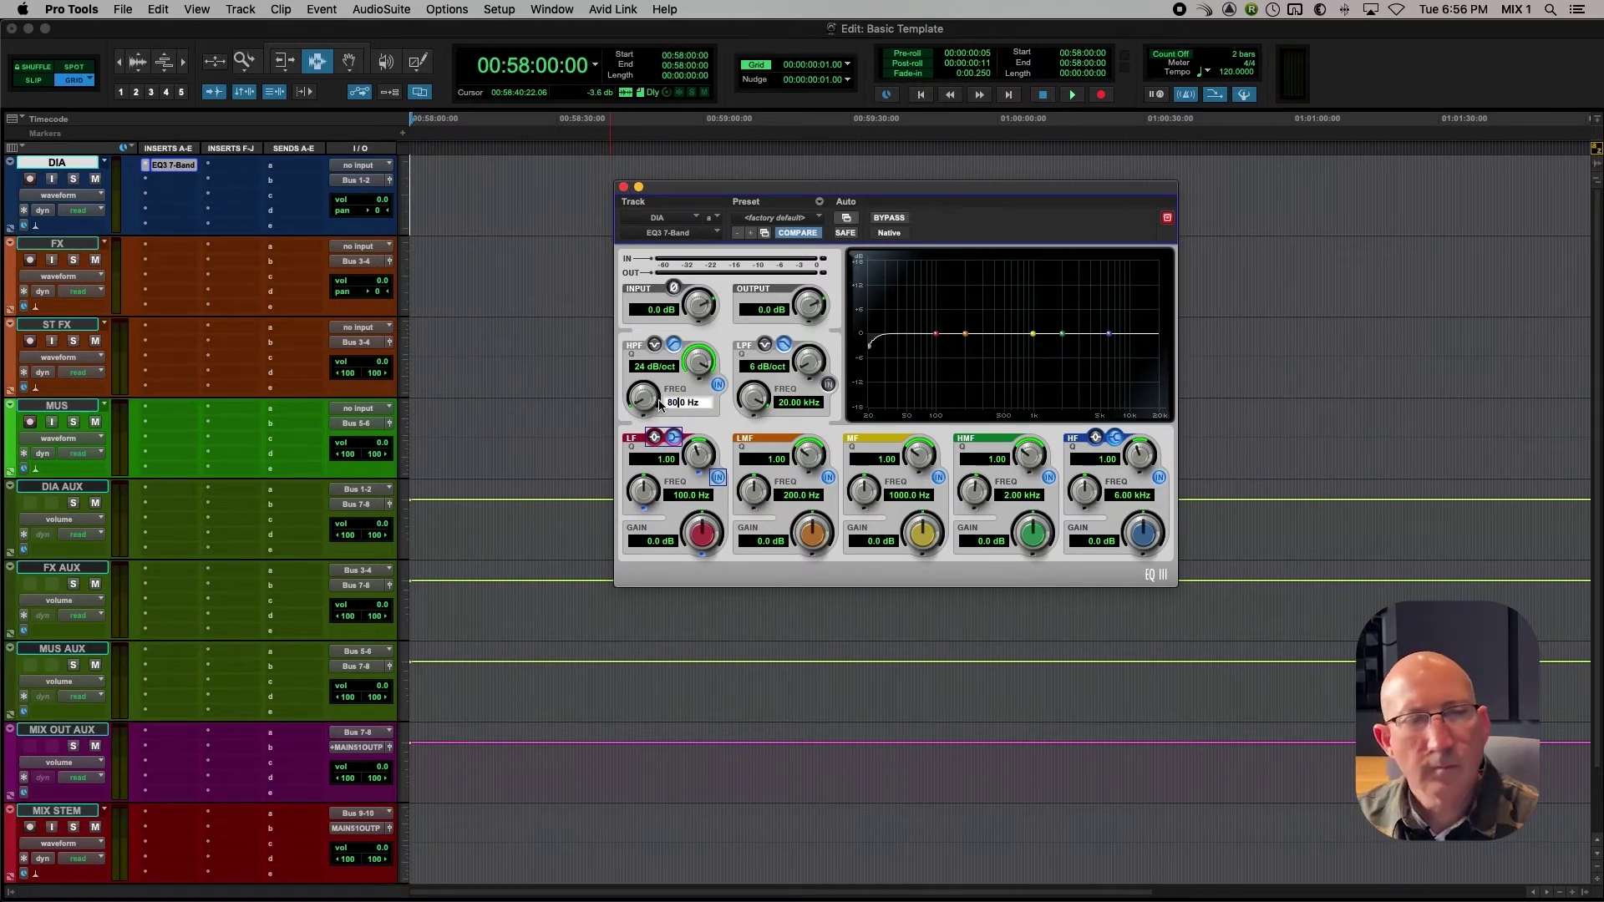
key("Return")
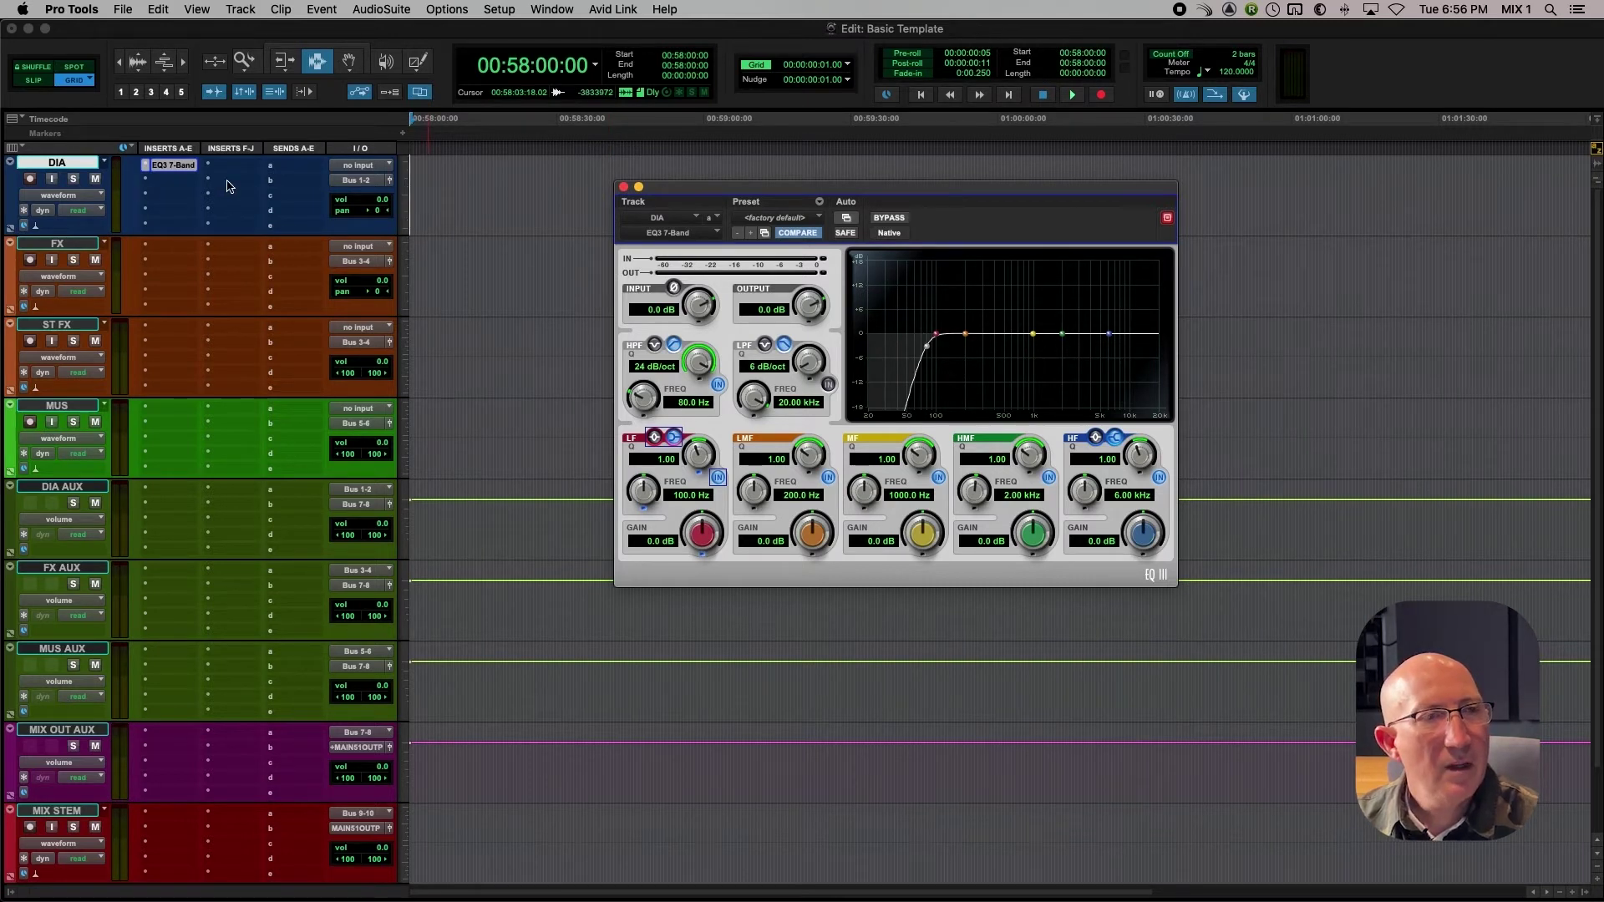
left_click(623, 187)
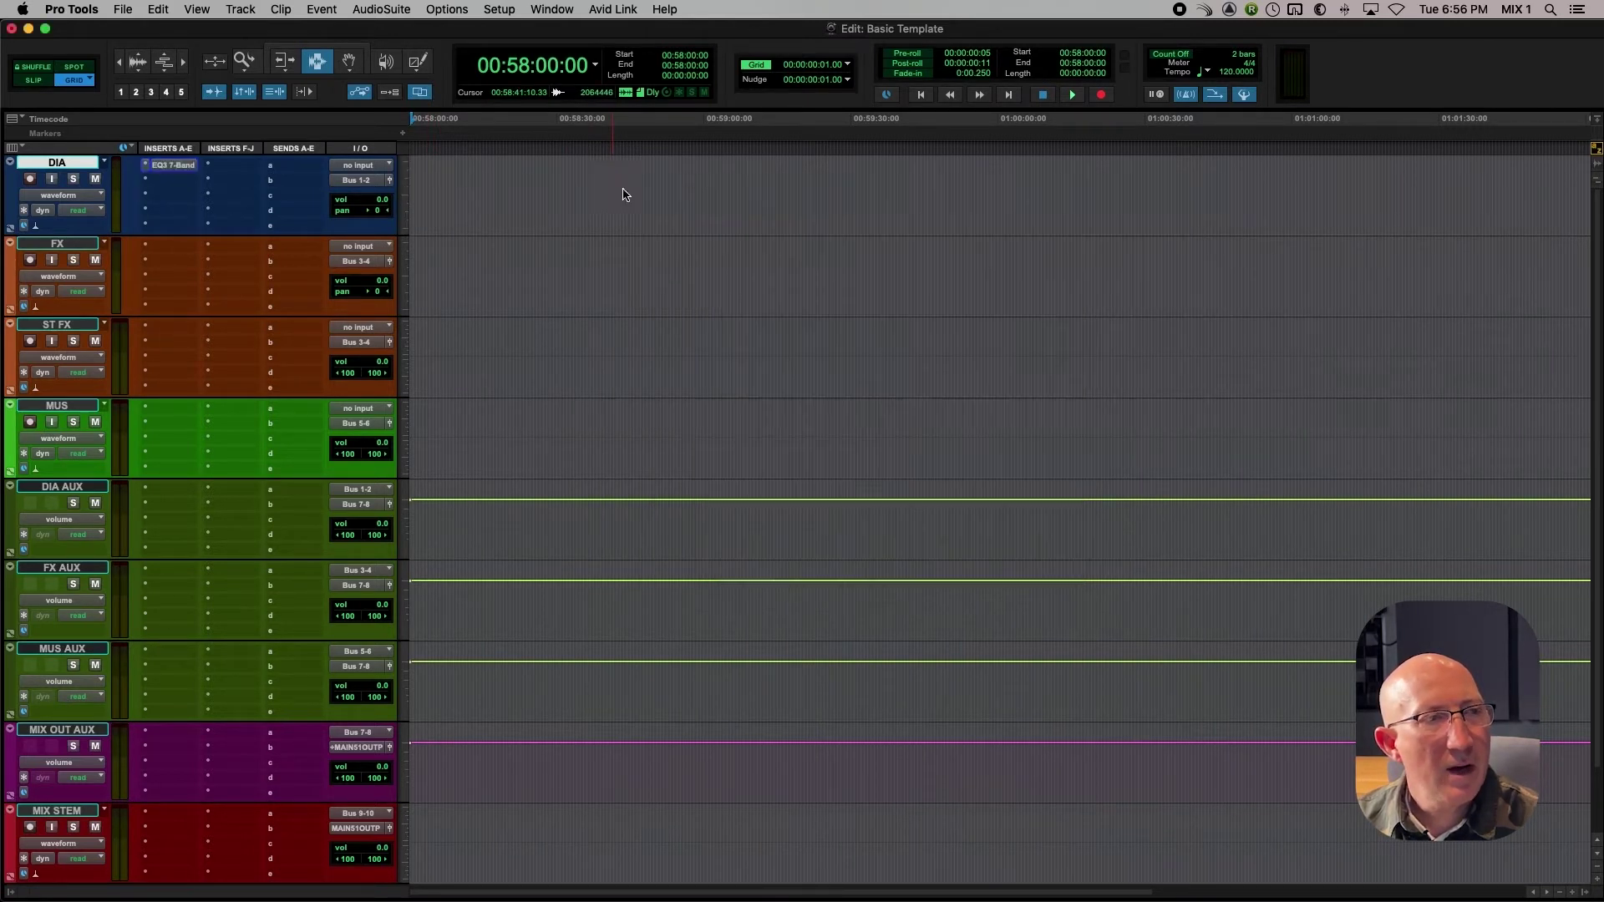
Step: Insert a mono Pro Compressor in DIA's second insert slot, after the EQ
left_click(171, 183)
mouse_move(170, 185)
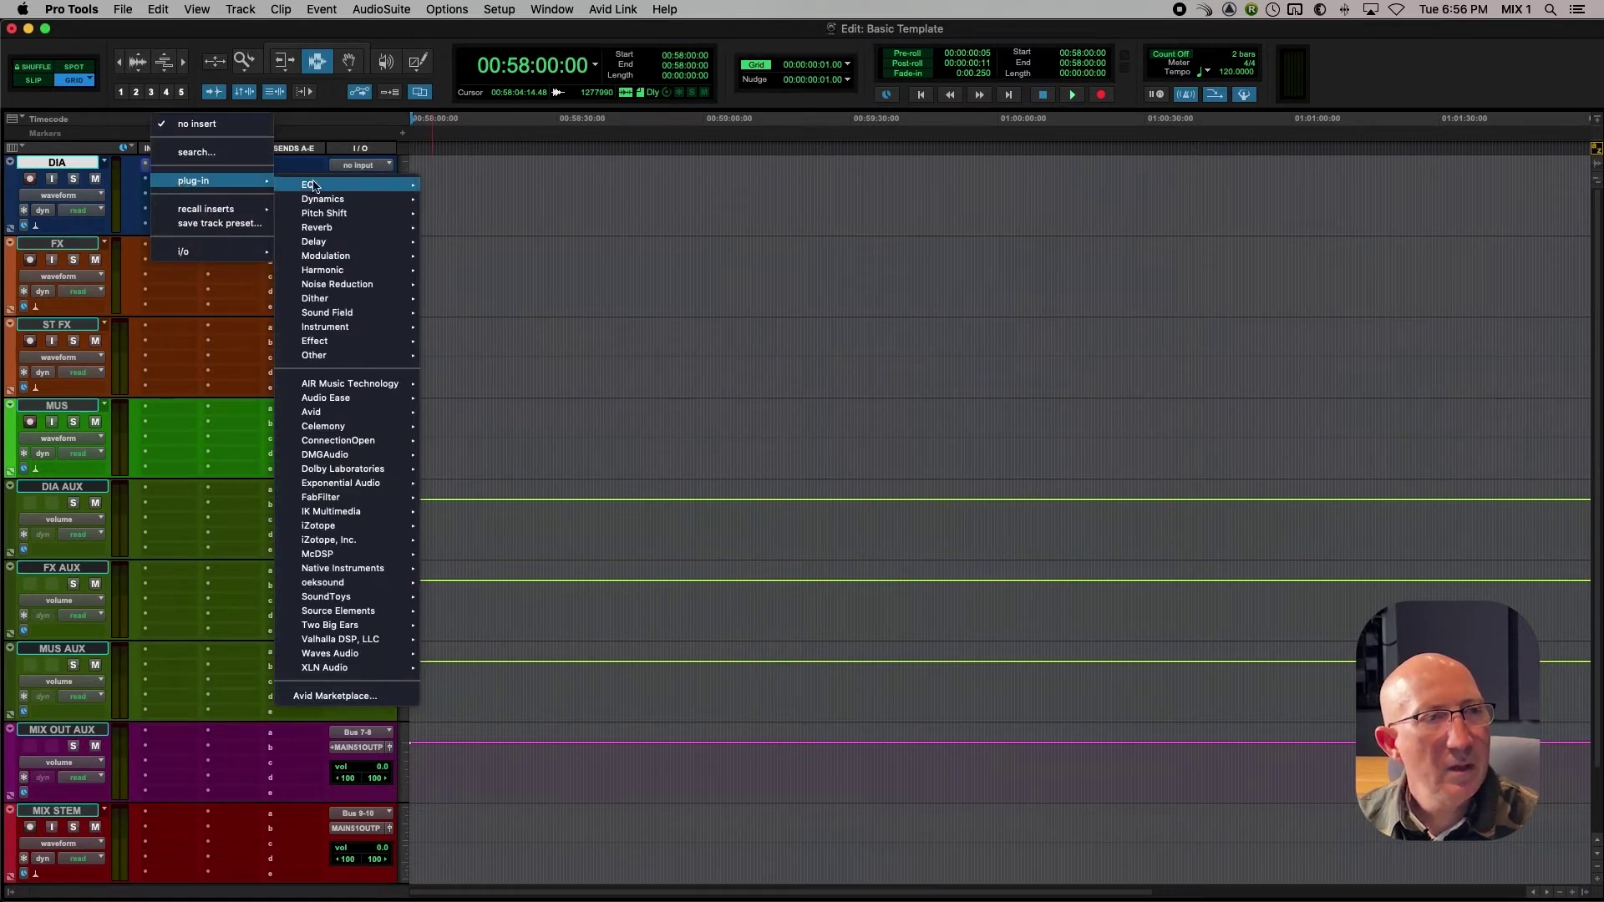
mouse_move(321, 202)
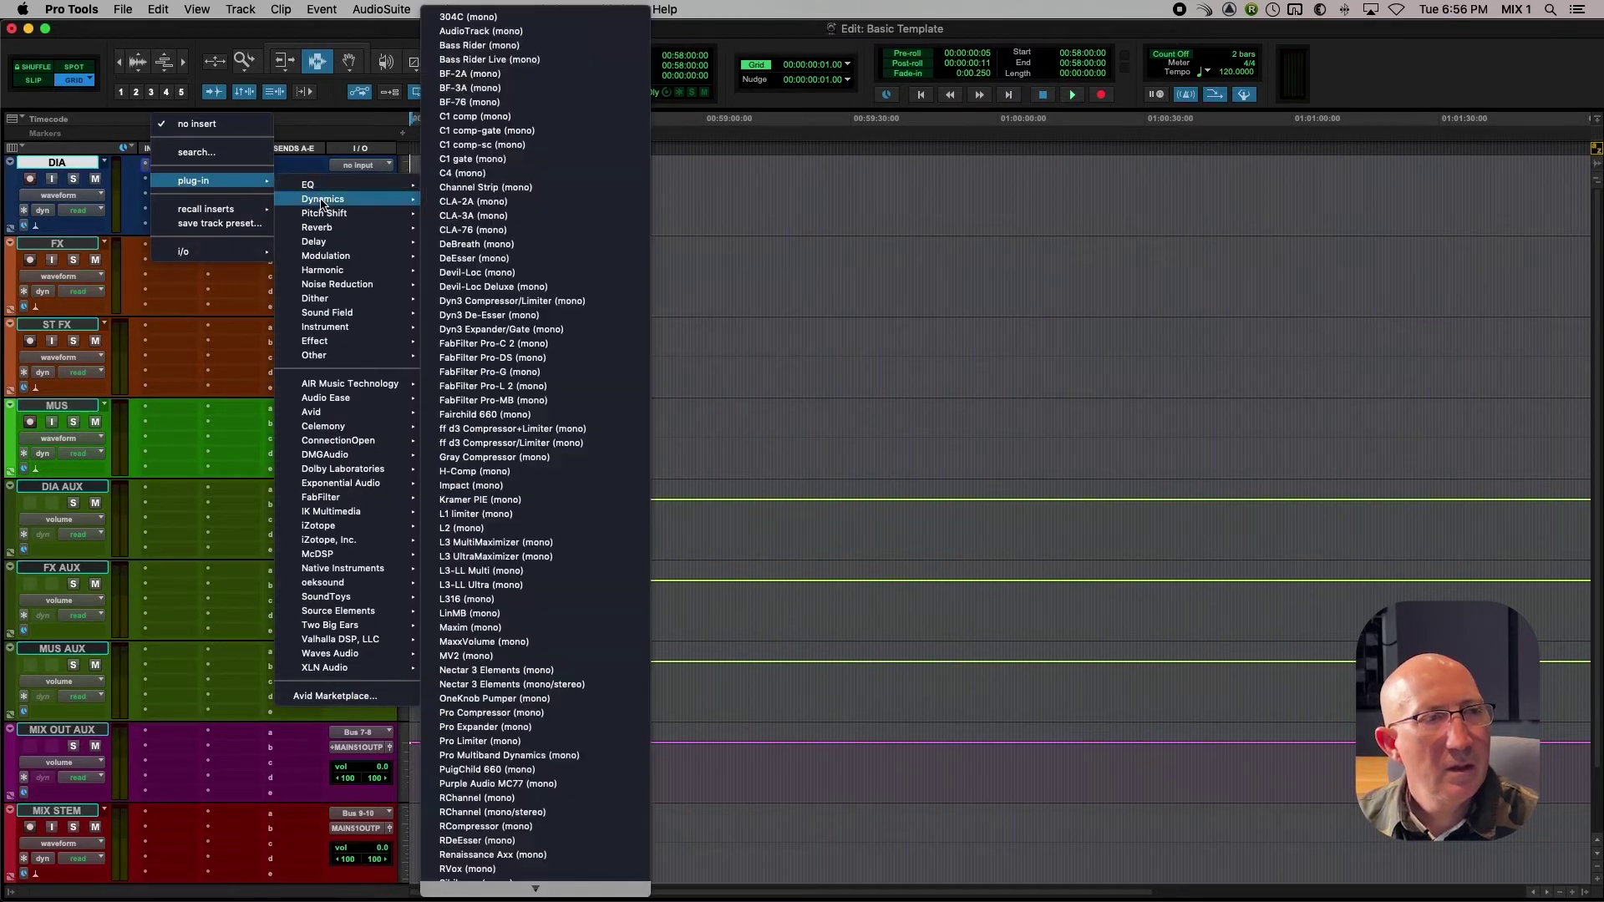
left_click(481, 713)
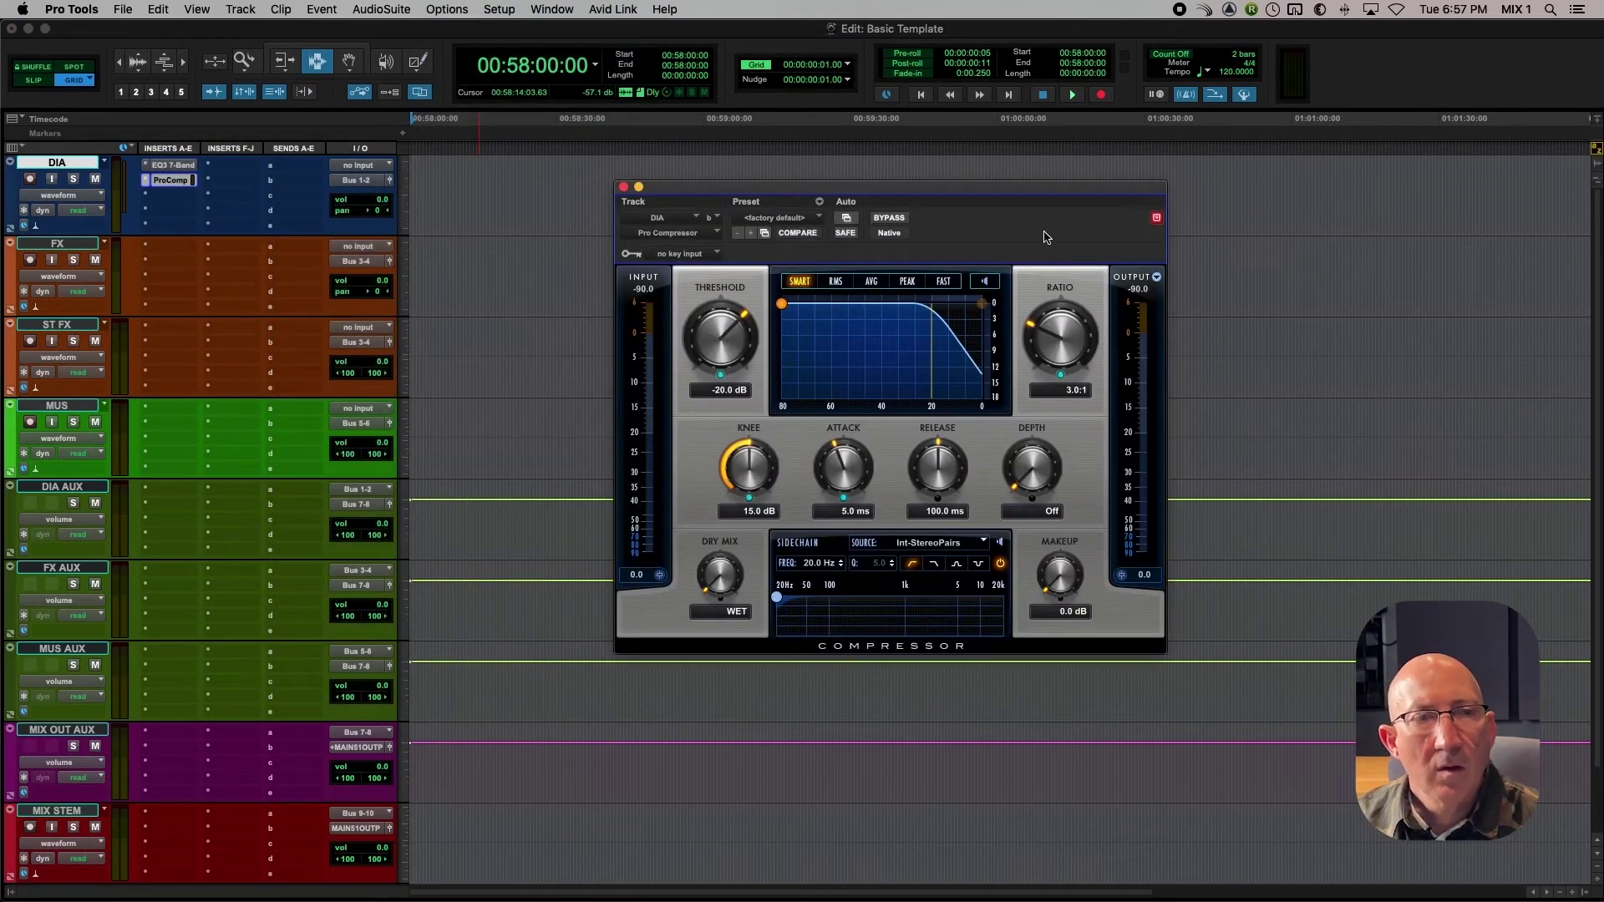
Step: Set the Pro Compressor threshold to -16 dB
left_click_drag(999, 189, 1035, 183)
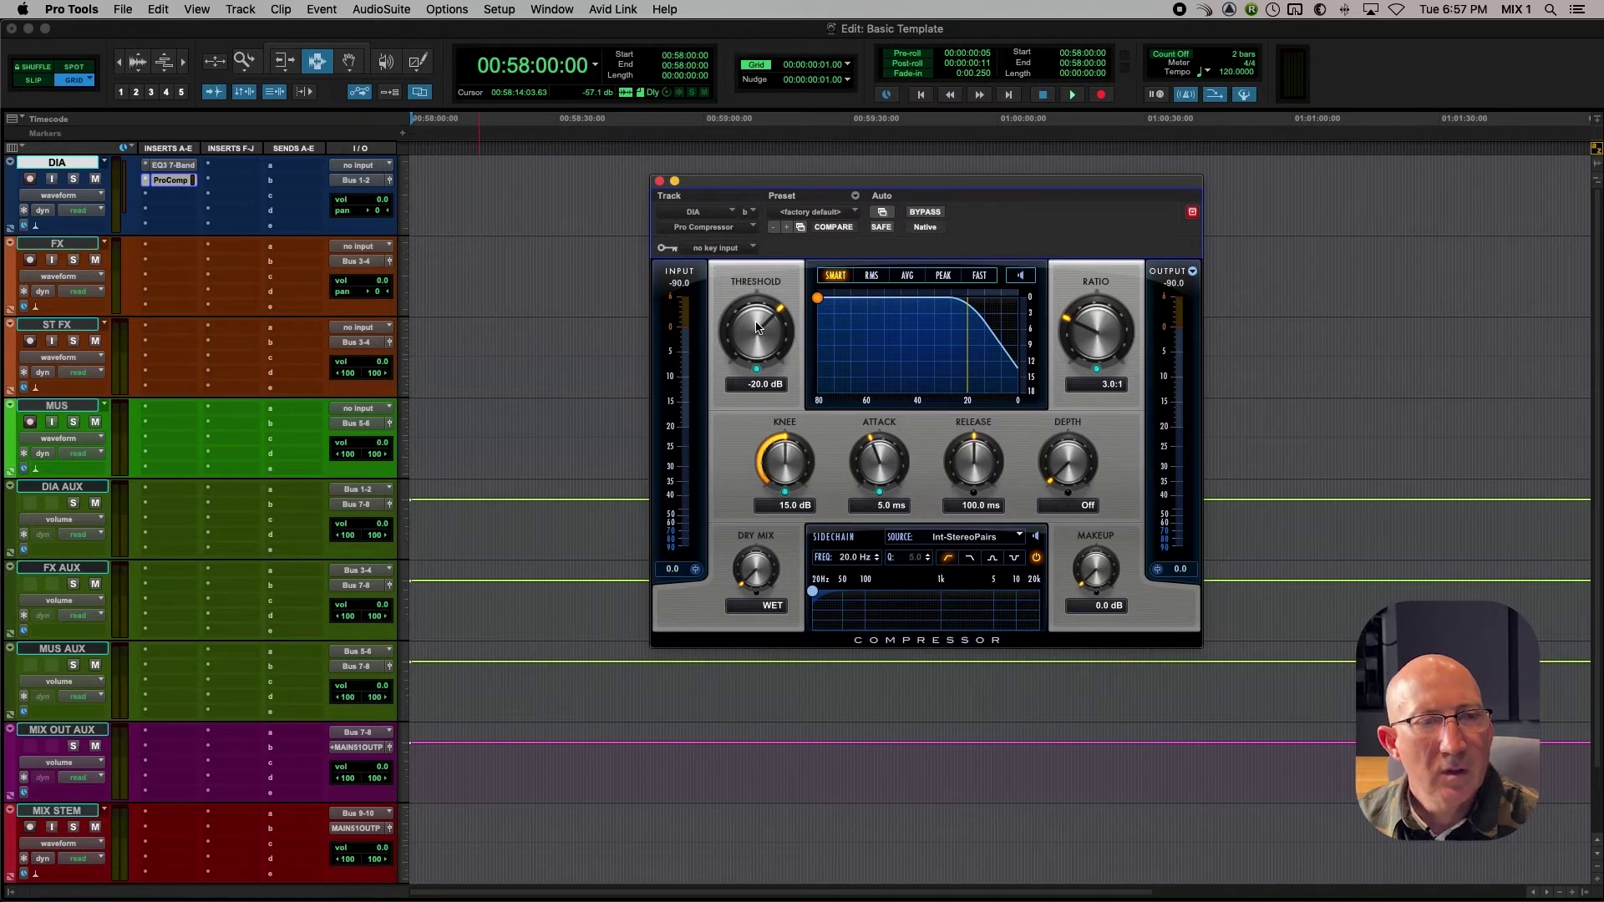
left_click(754, 385)
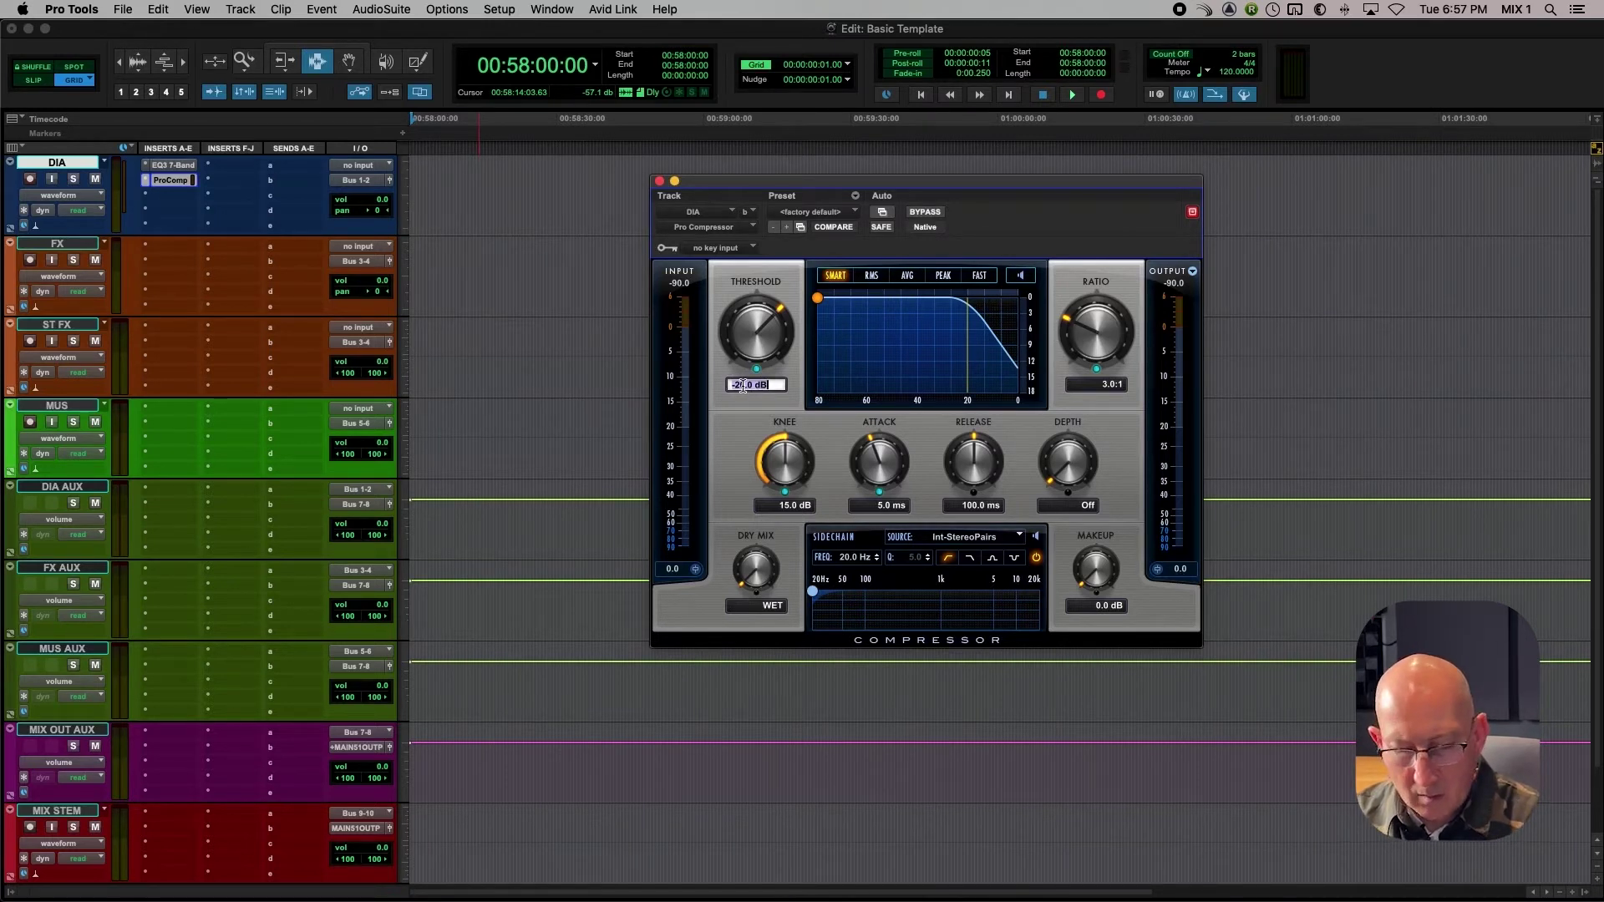
type("-")
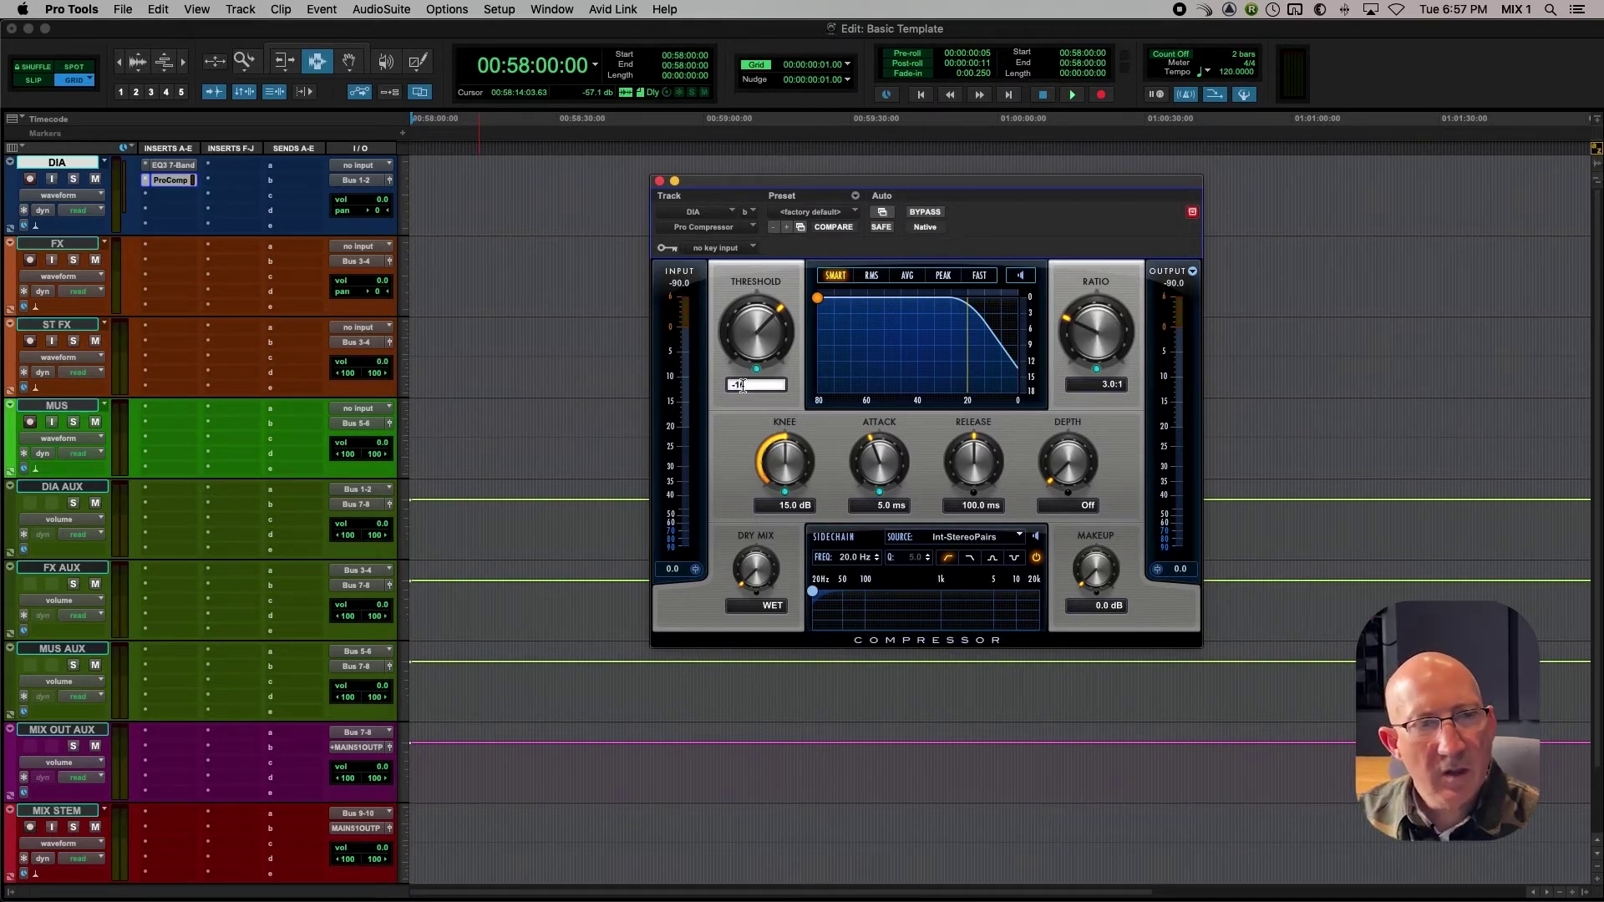
type("16")
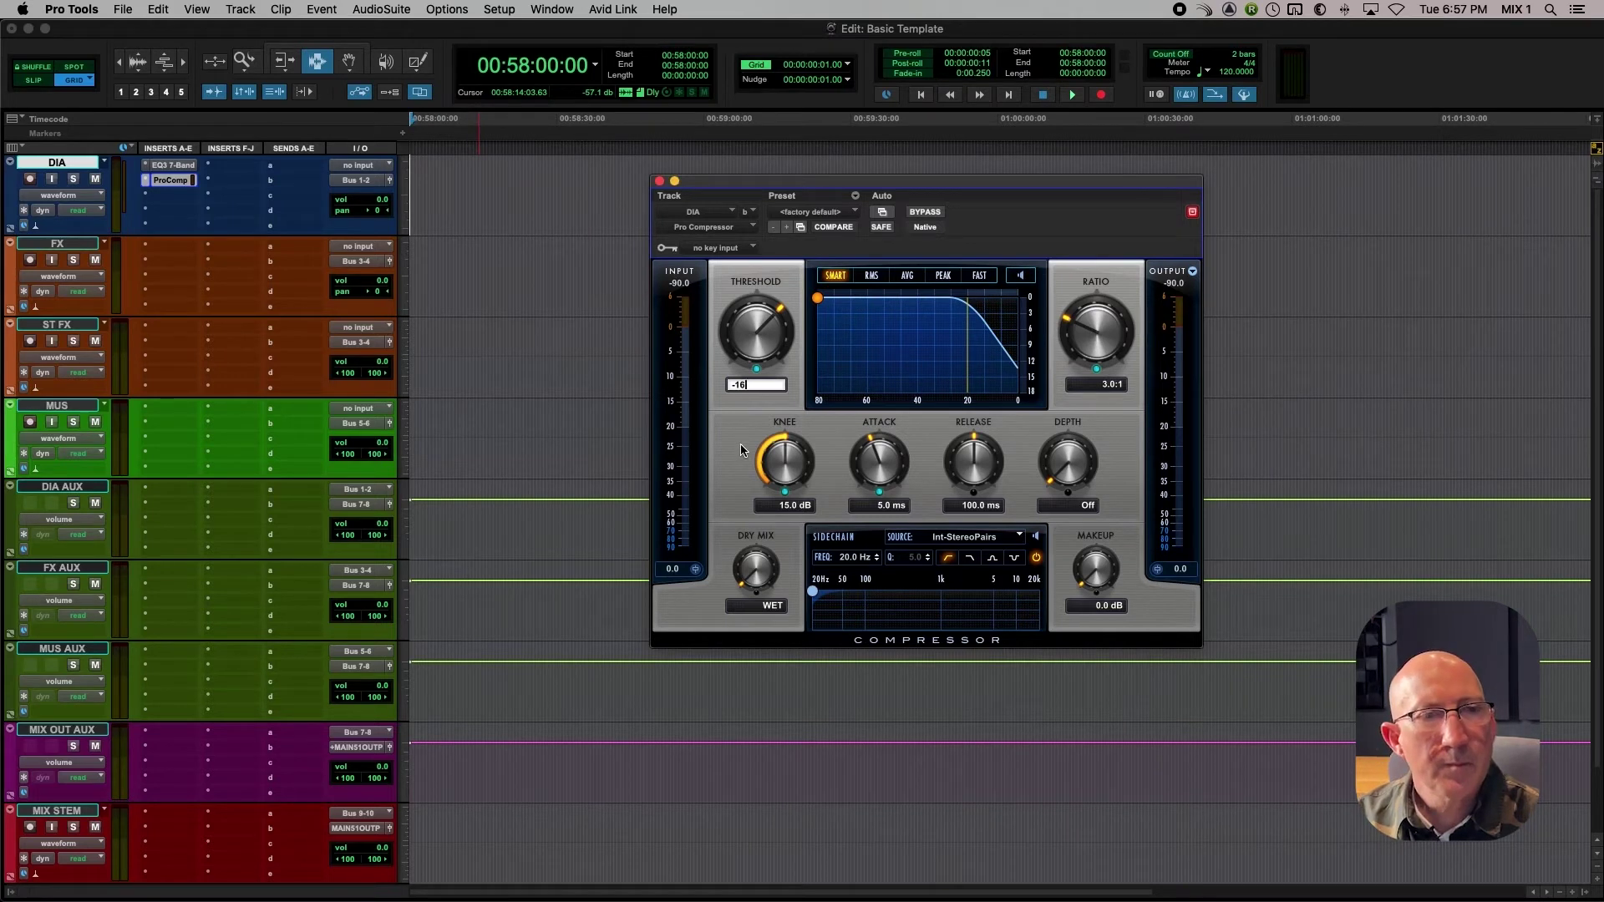
key("Return")
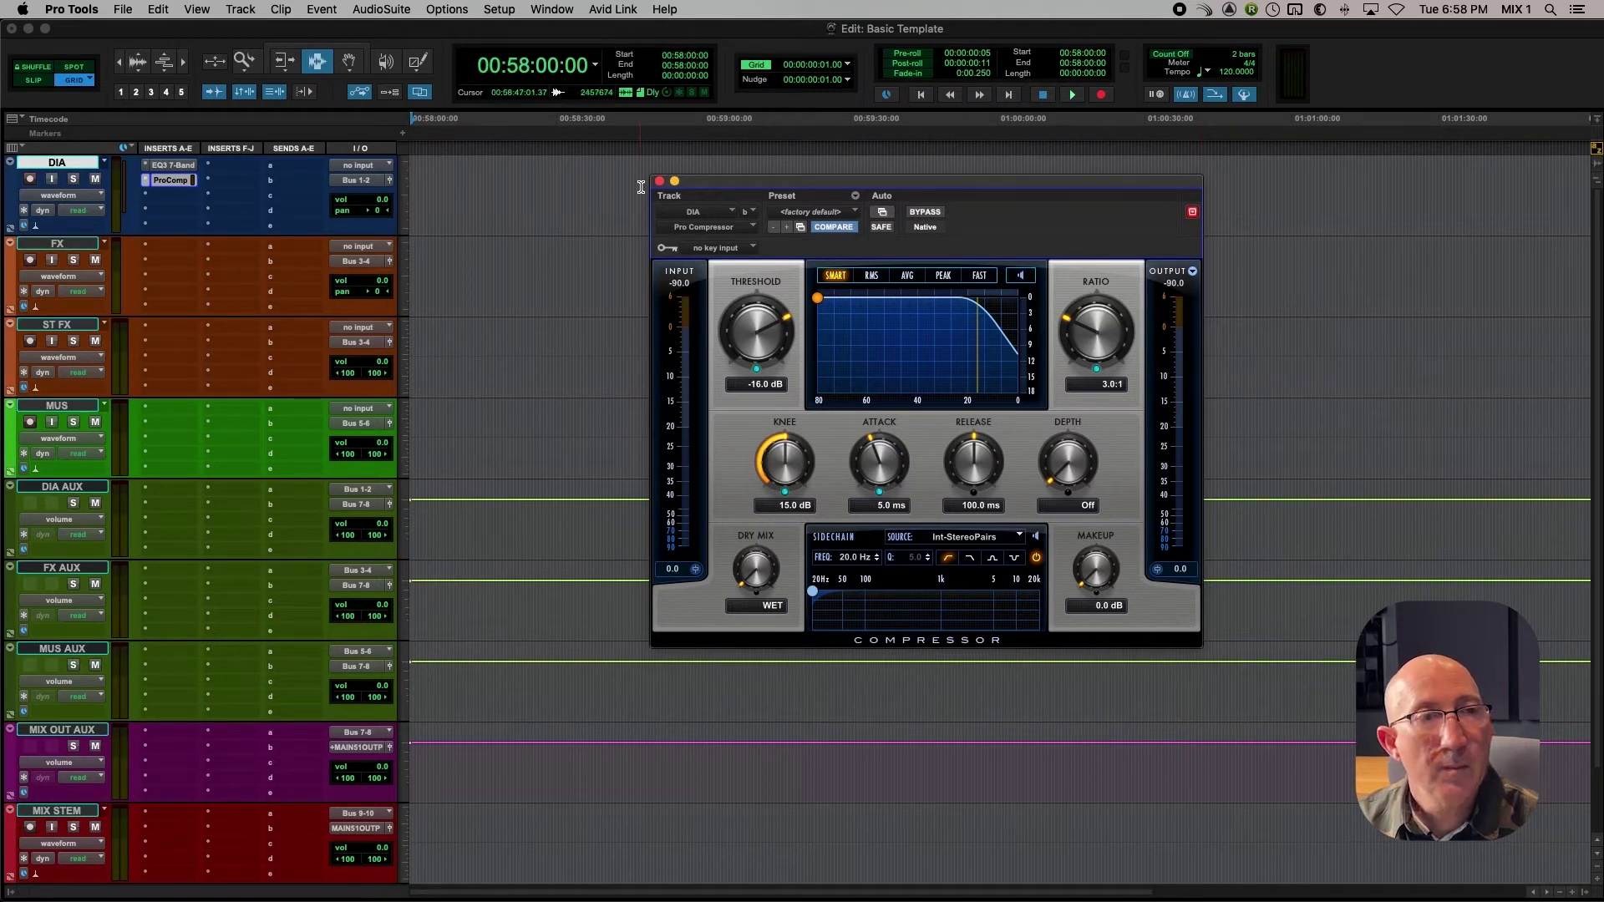
Step: Add an EQ3 7-Band insert to the FX track
left_click(660, 182)
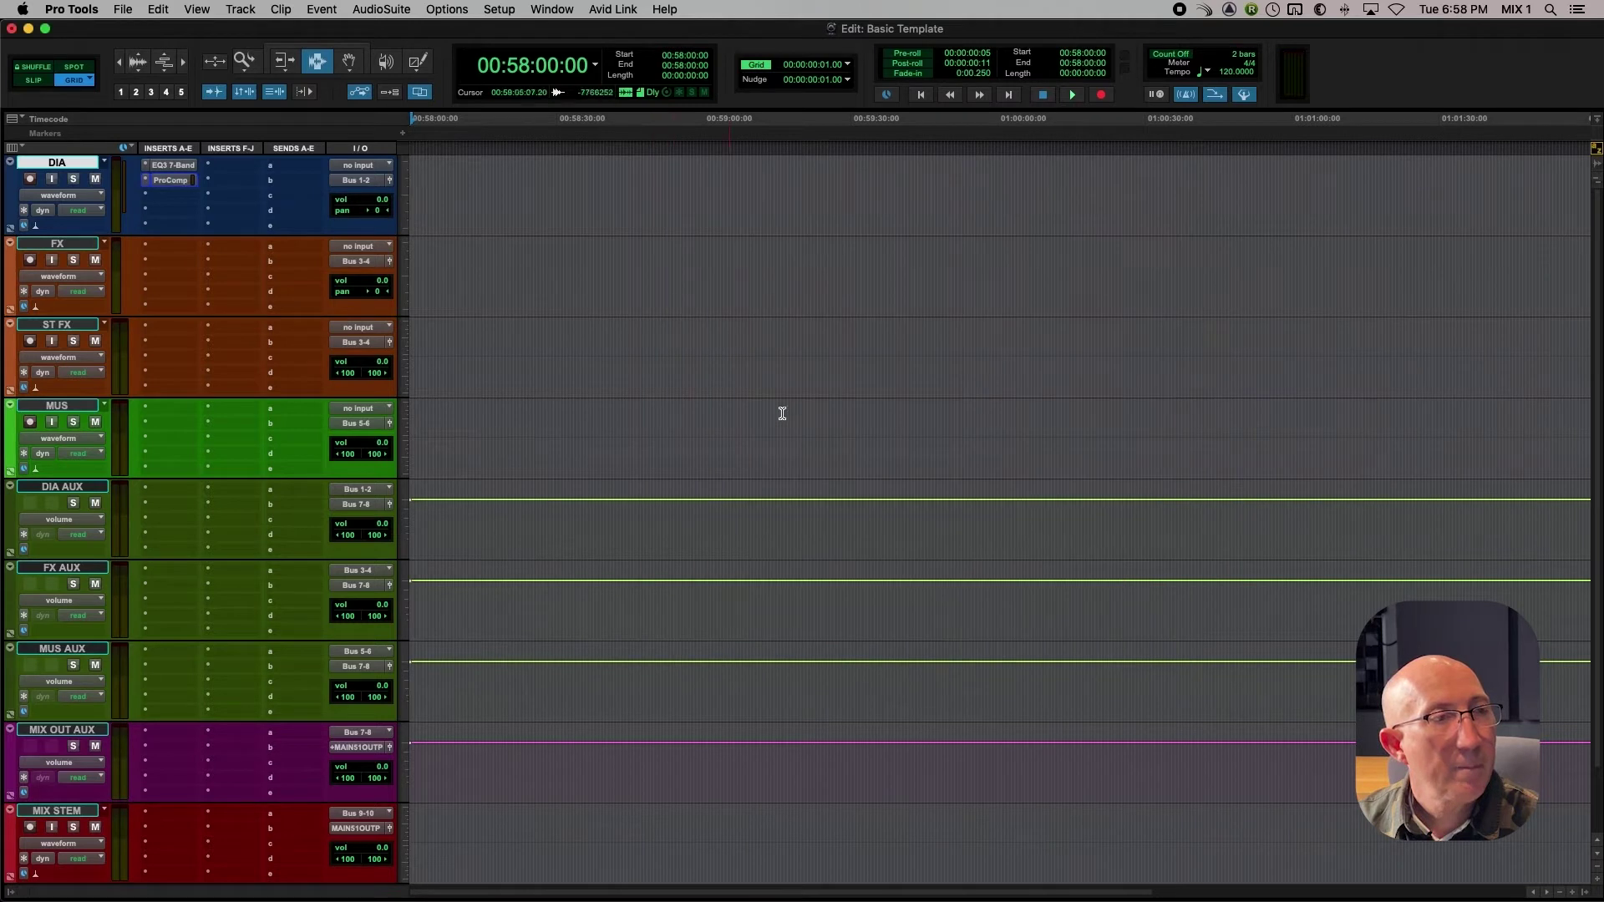
left_click(76, 248)
left_click(170, 247)
mouse_move(170, 251)
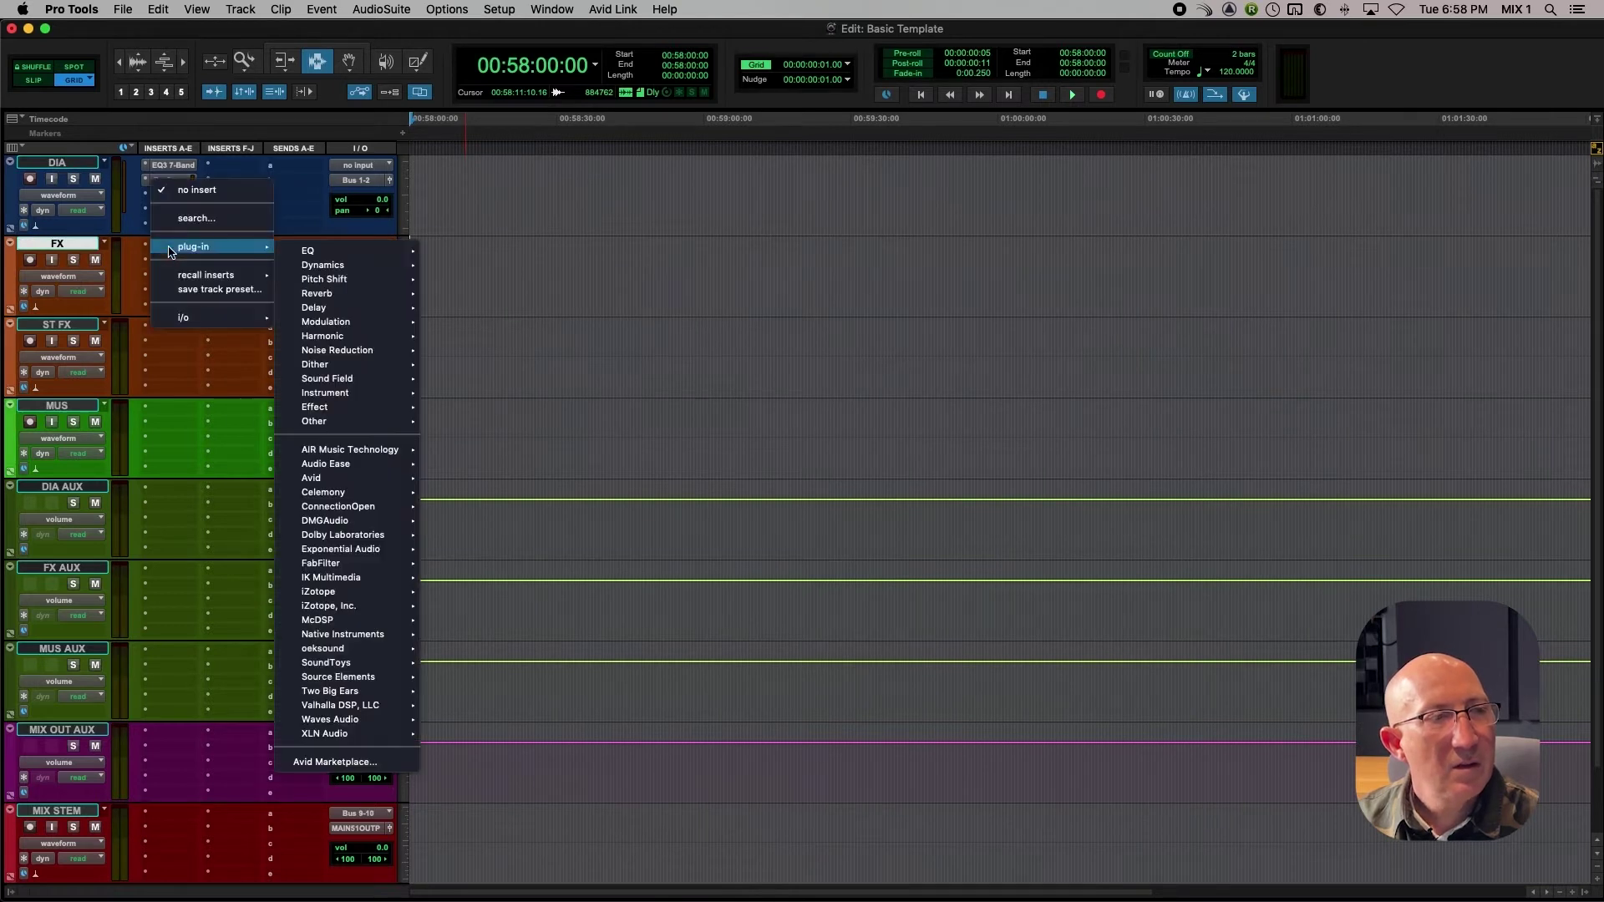
mouse_move(317, 251)
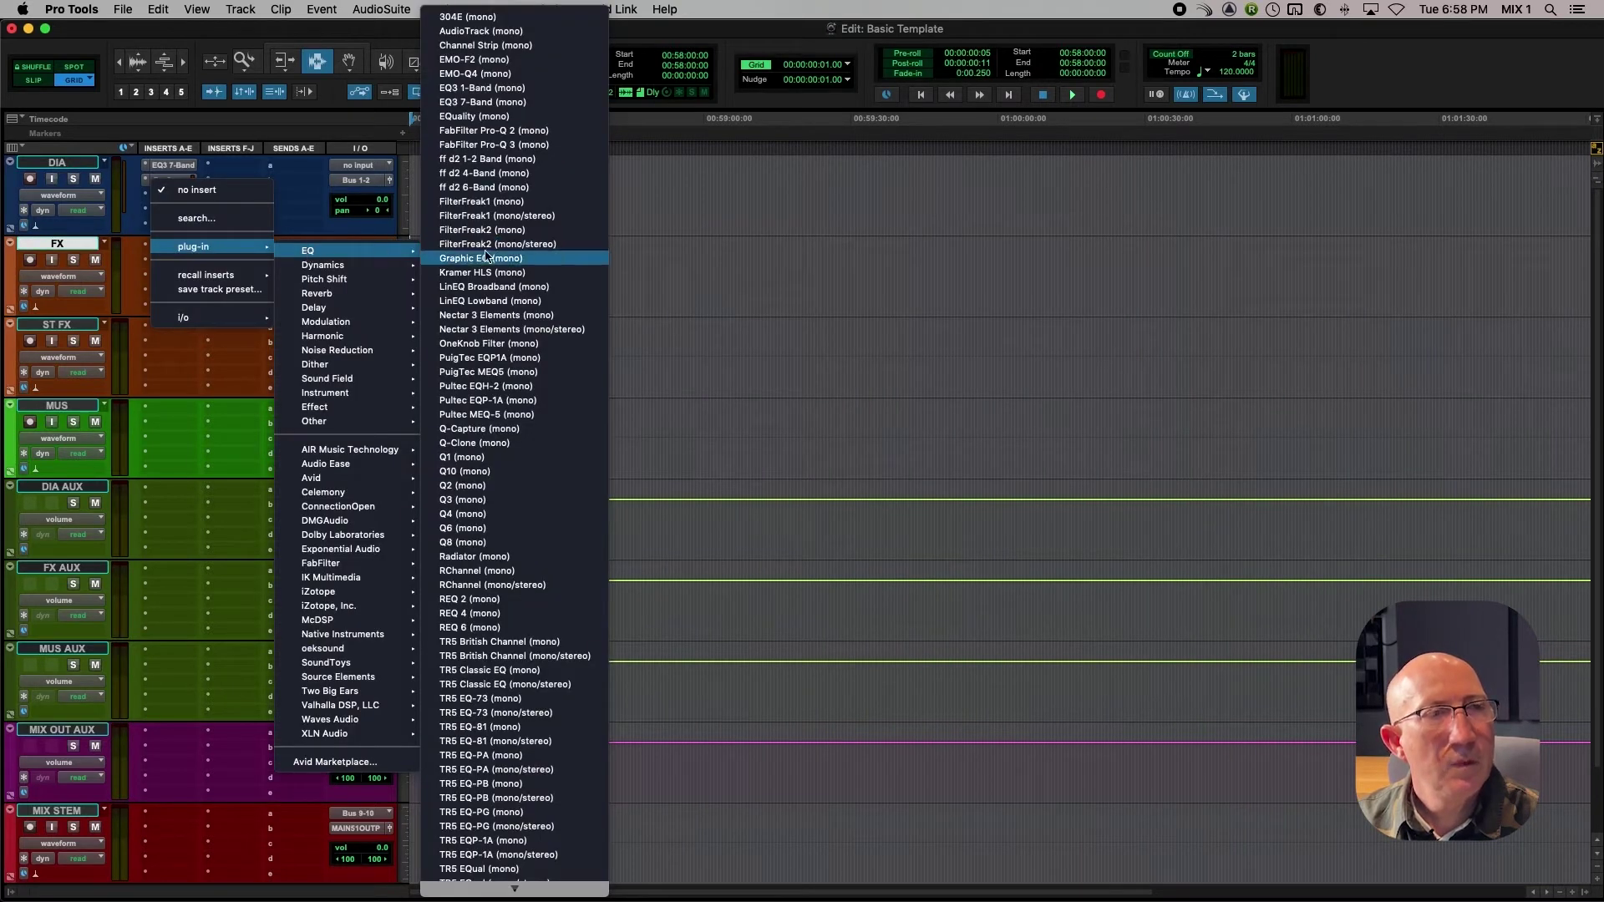
left_click(464, 103)
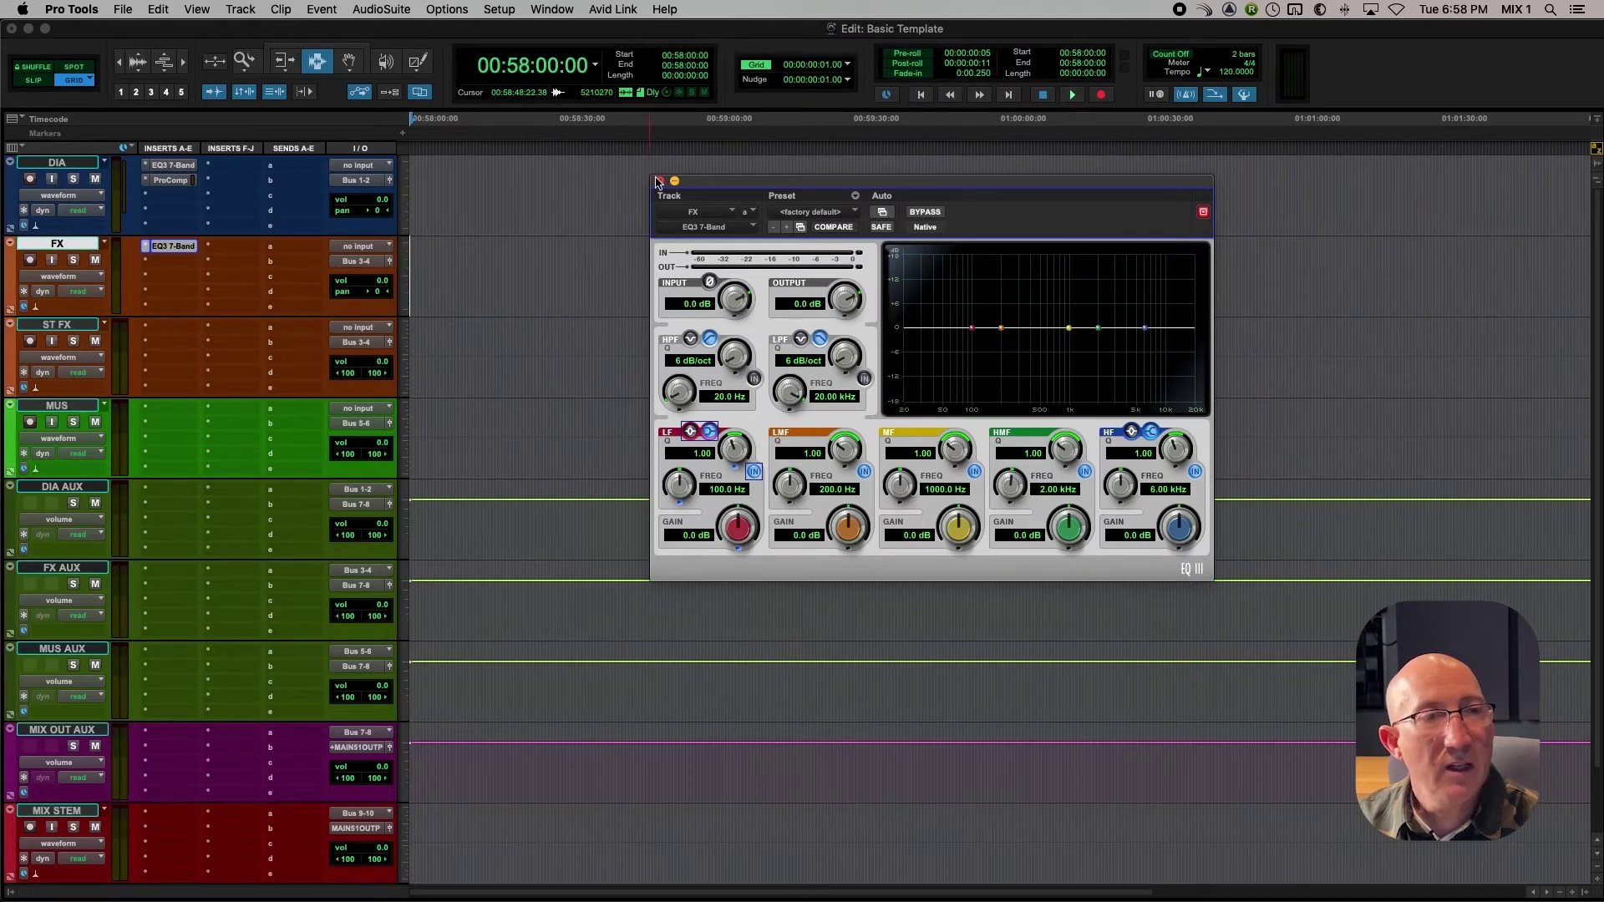
left_click(660, 182)
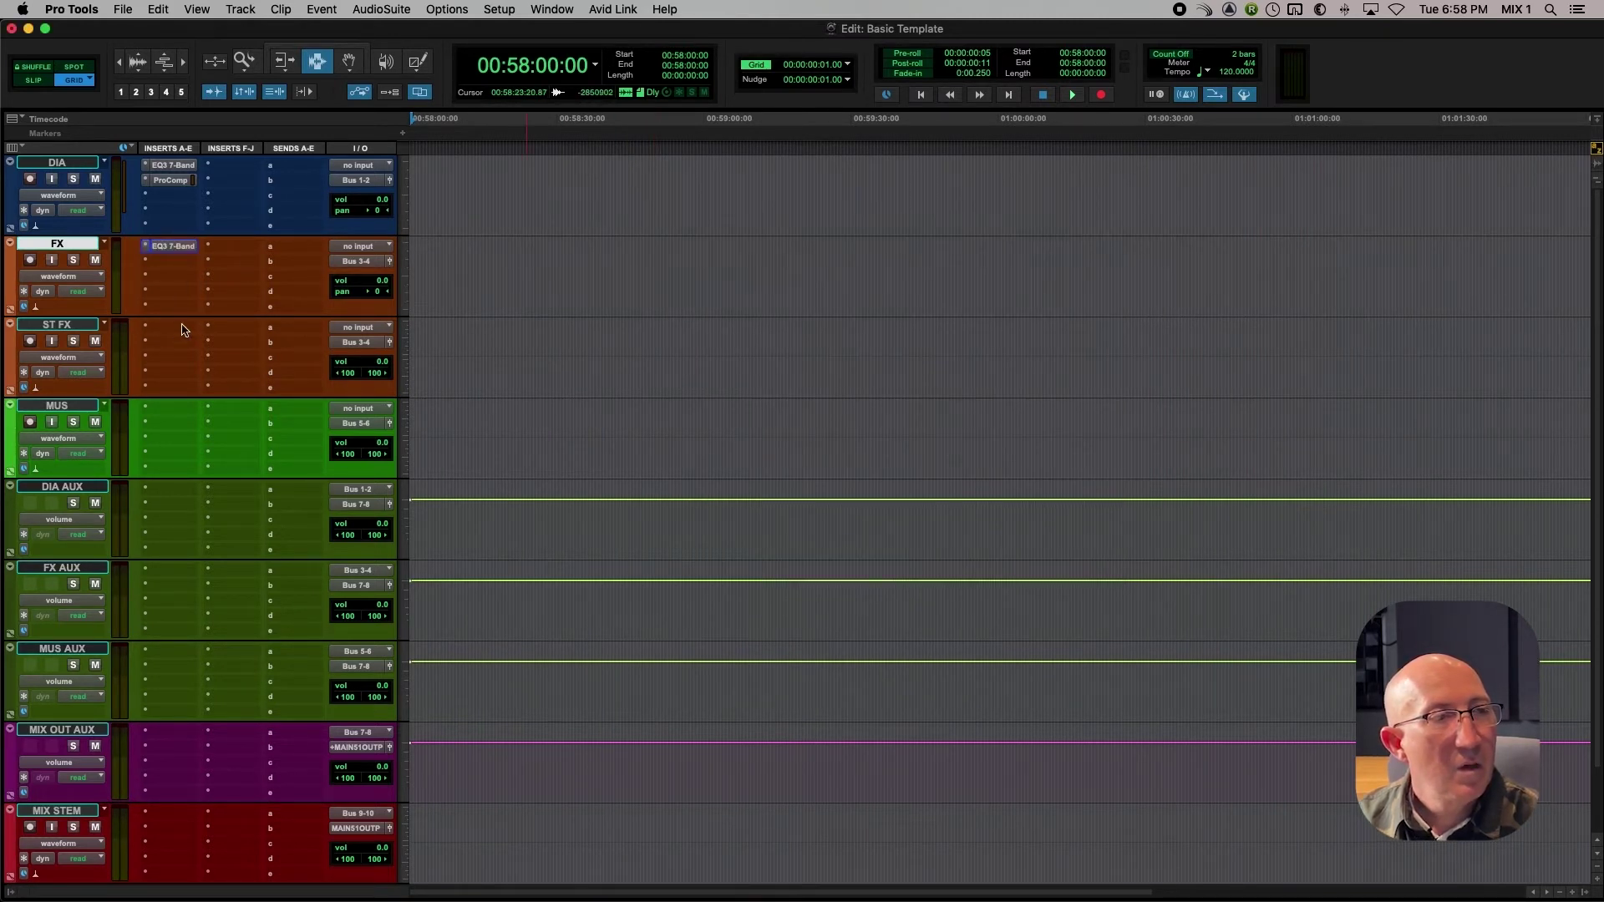
Step: Add a stereo EQ3 7-Band insert to the ST FX track
left_click(63, 326)
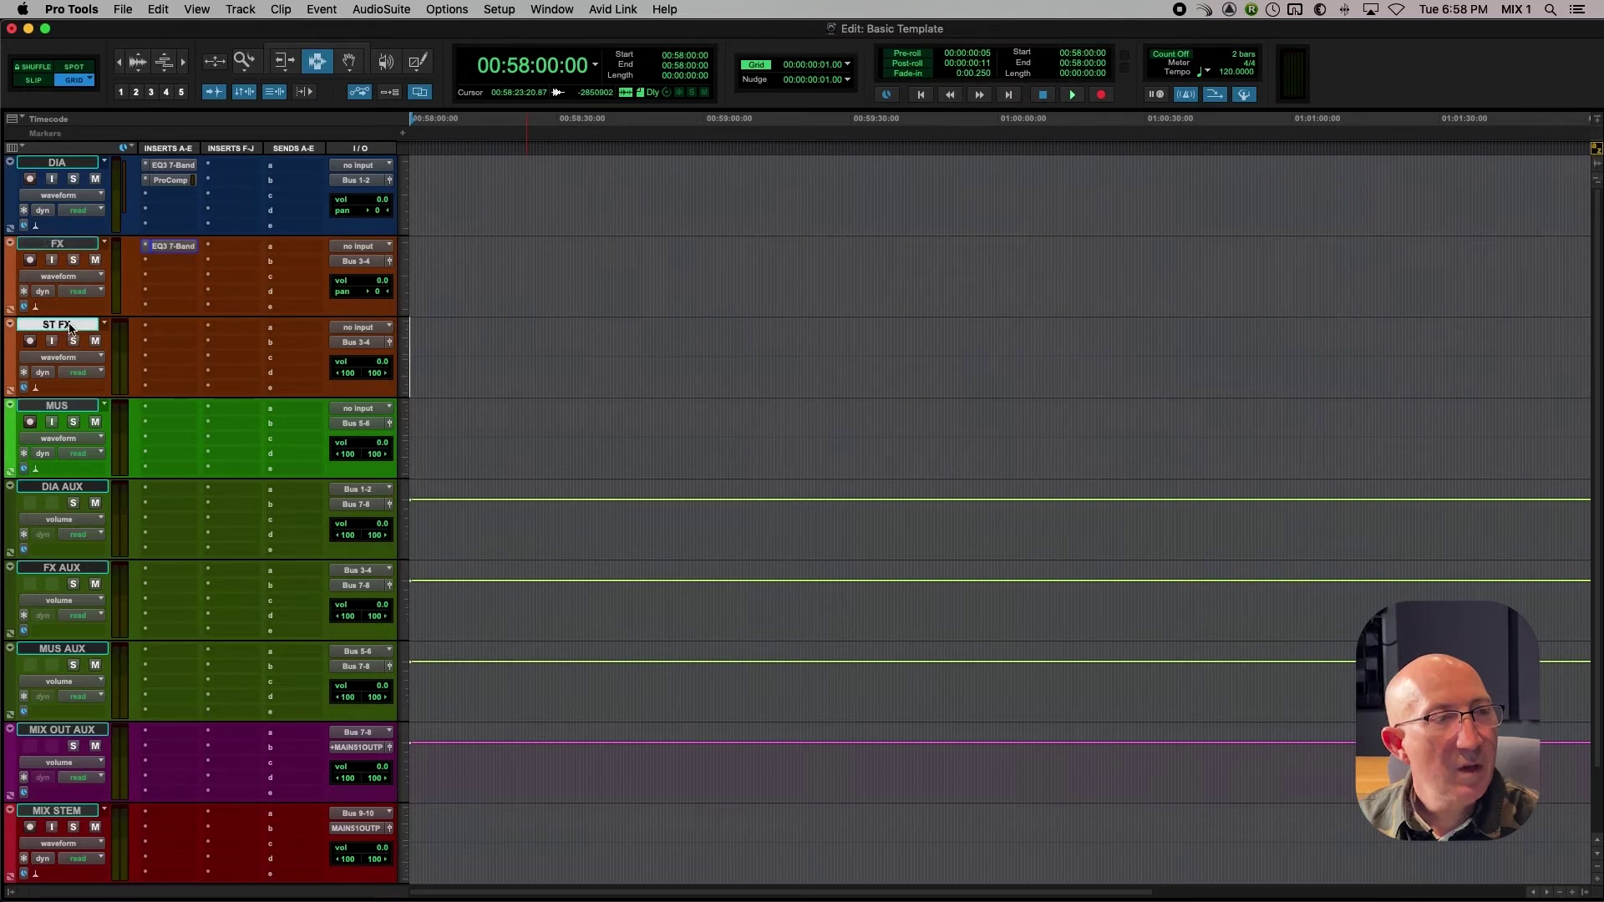
left_click(169, 334)
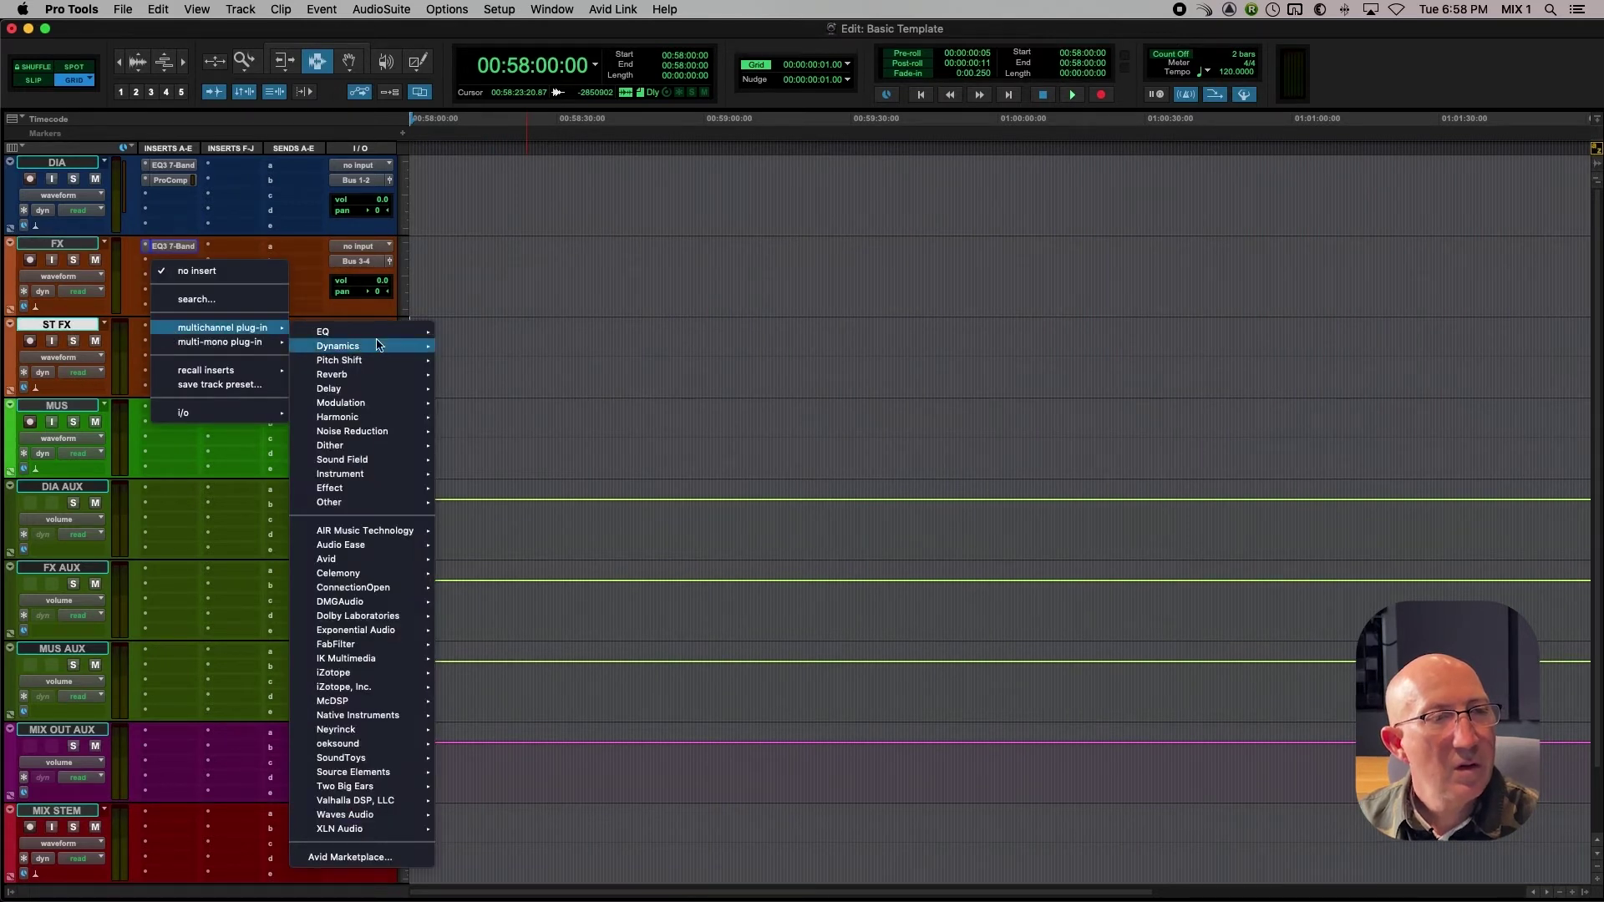
mouse_move(371, 334)
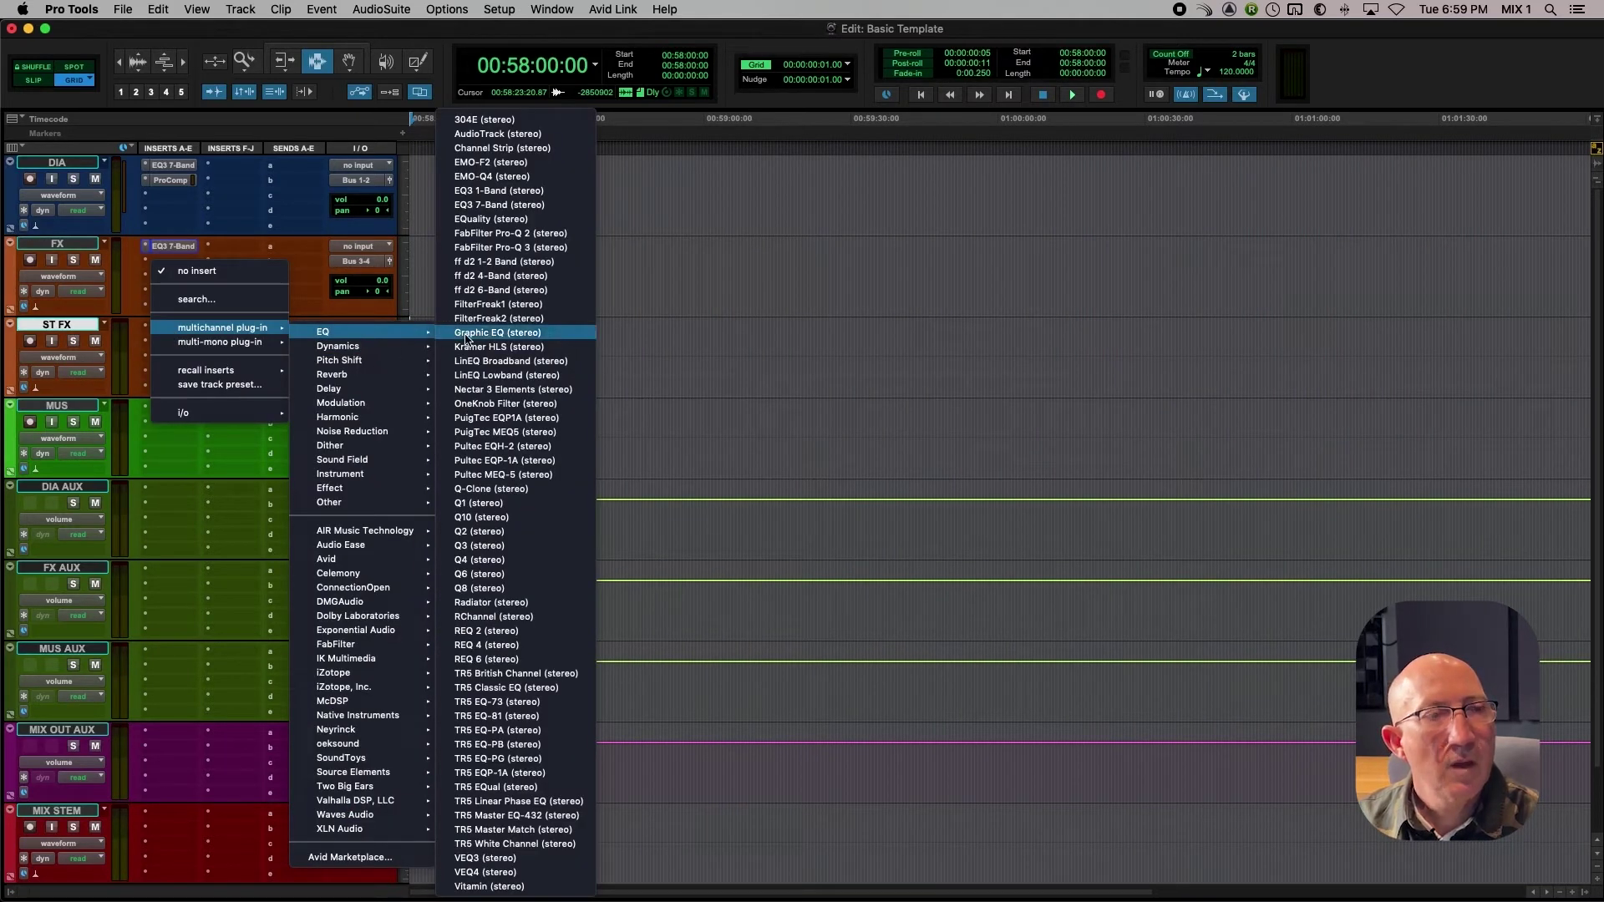
left_click(493, 206)
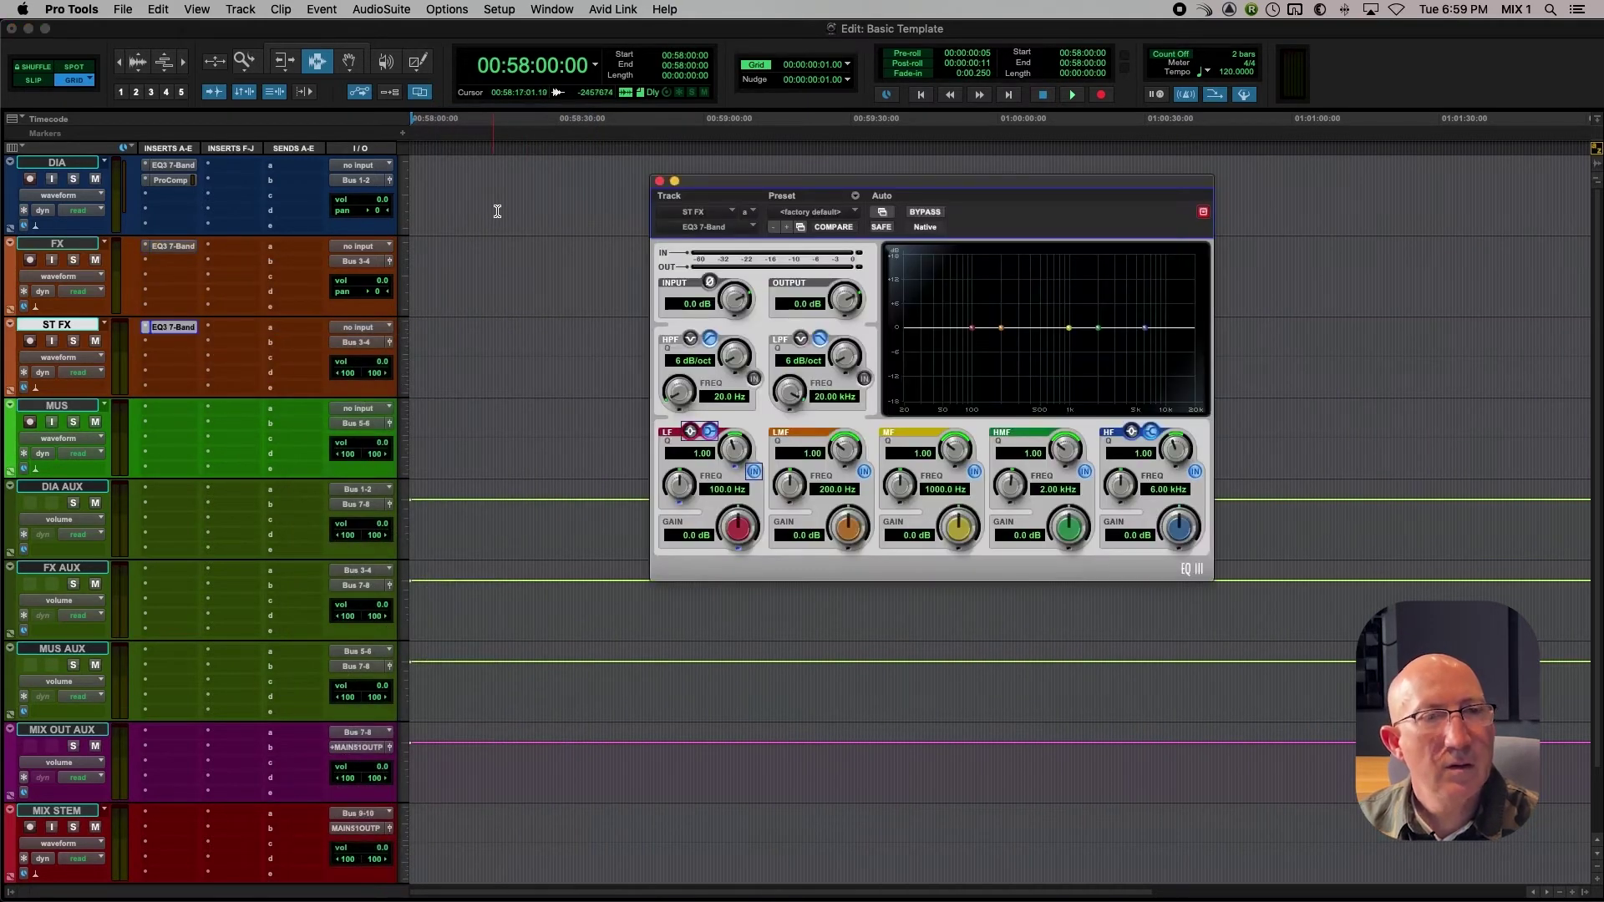
left_click(660, 181)
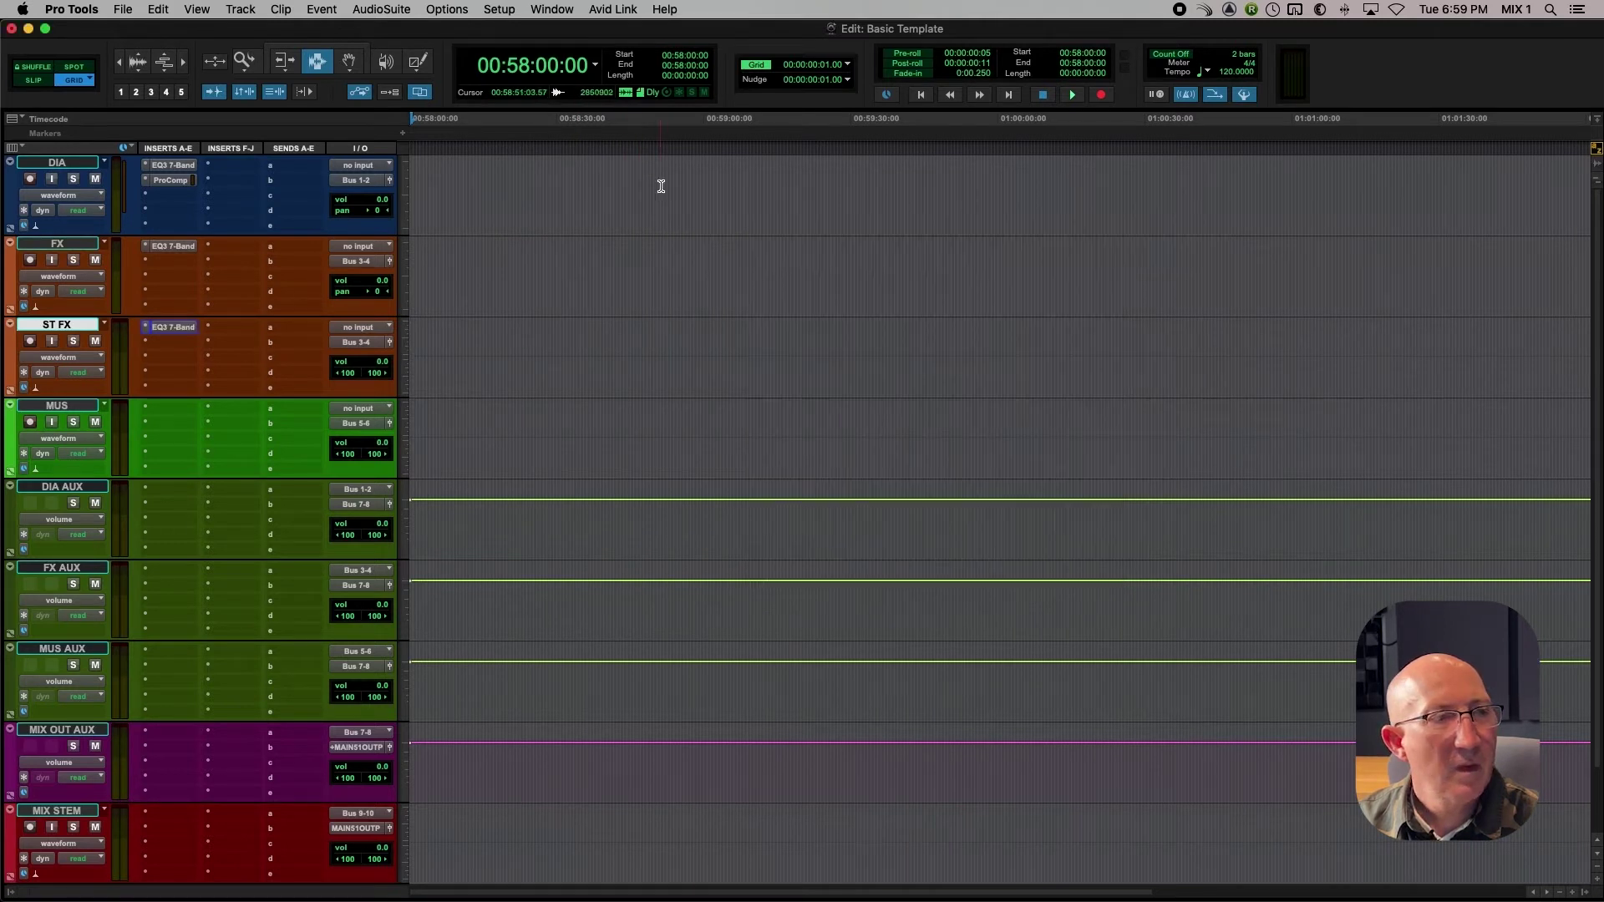
Step: Add a stereo EQ3 7-Band insert to the MUS track
left_click(168, 413)
mouse_move(168, 412)
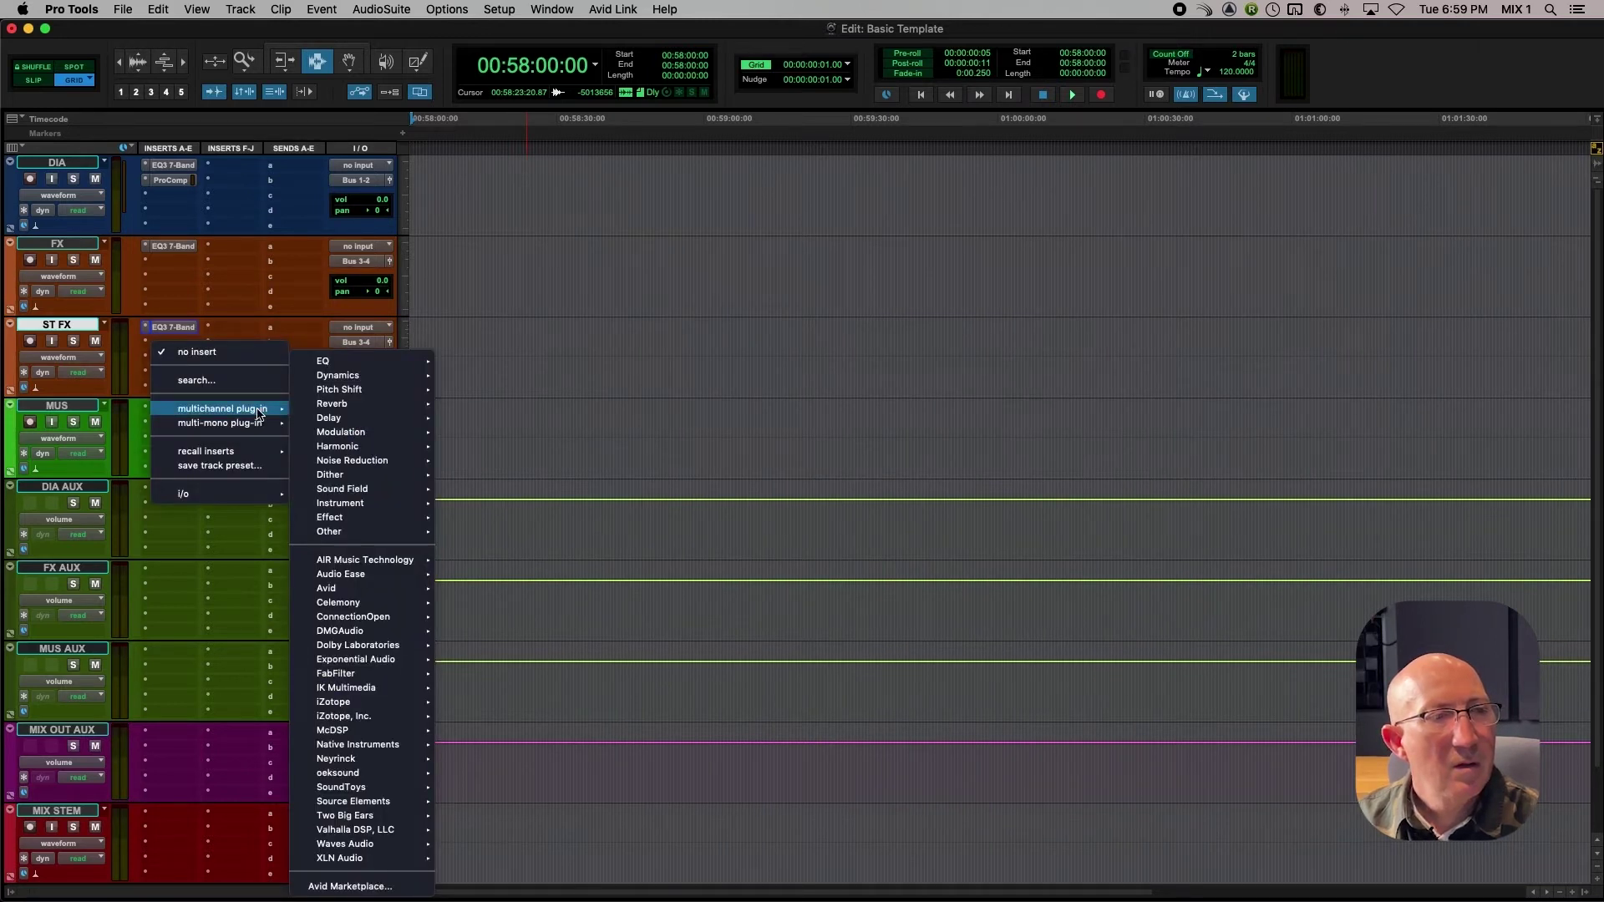
mouse_move(339, 363)
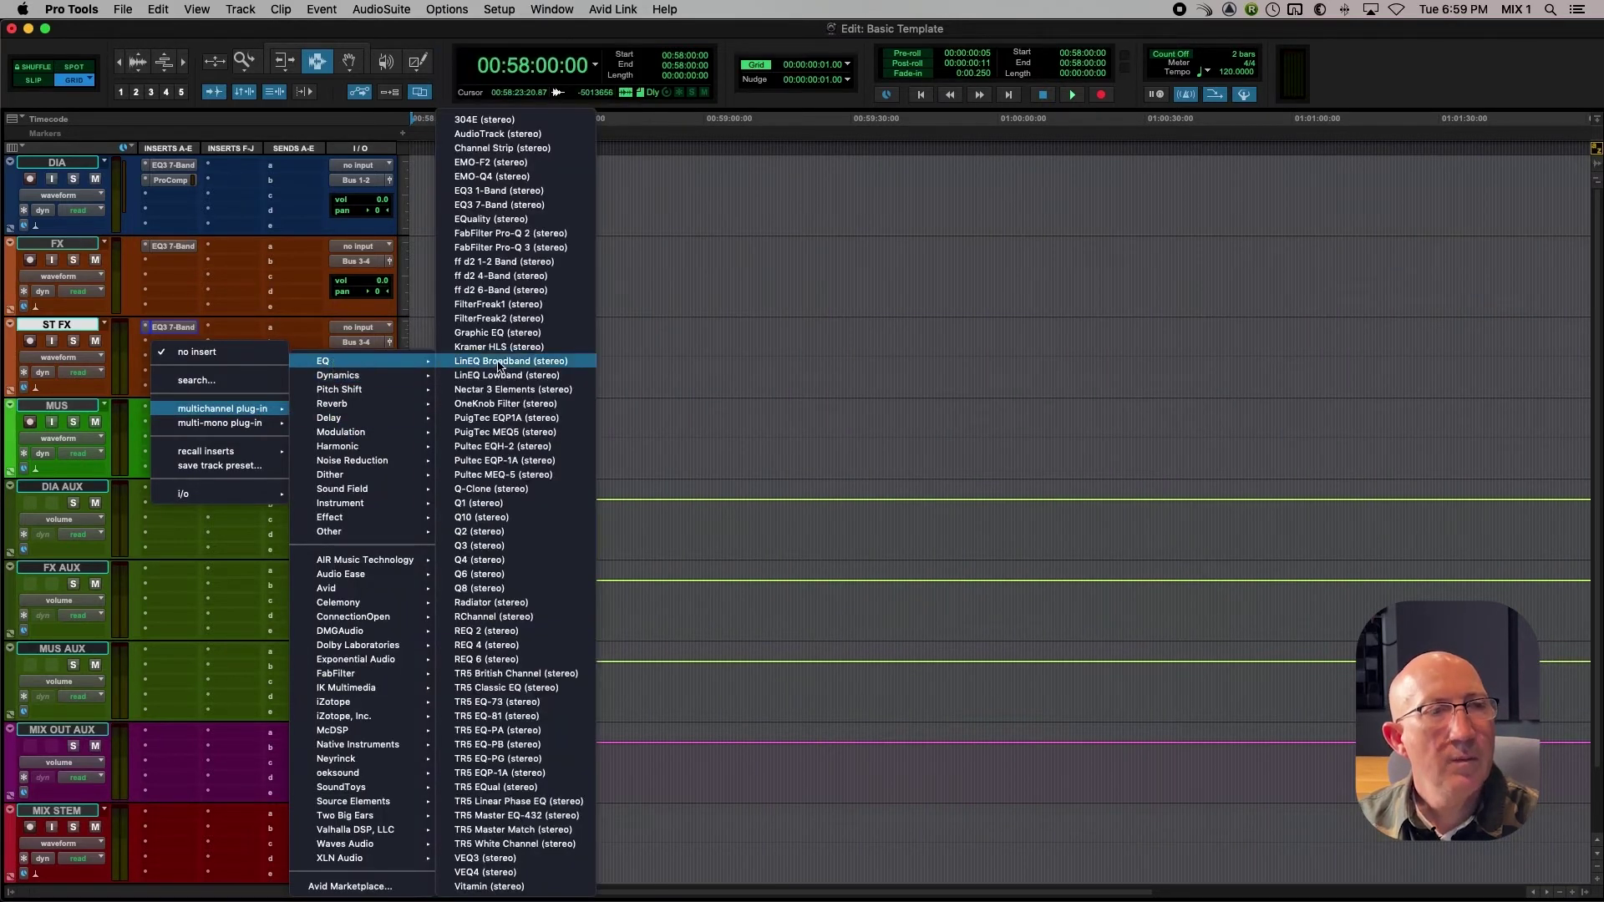
left_click(495, 211)
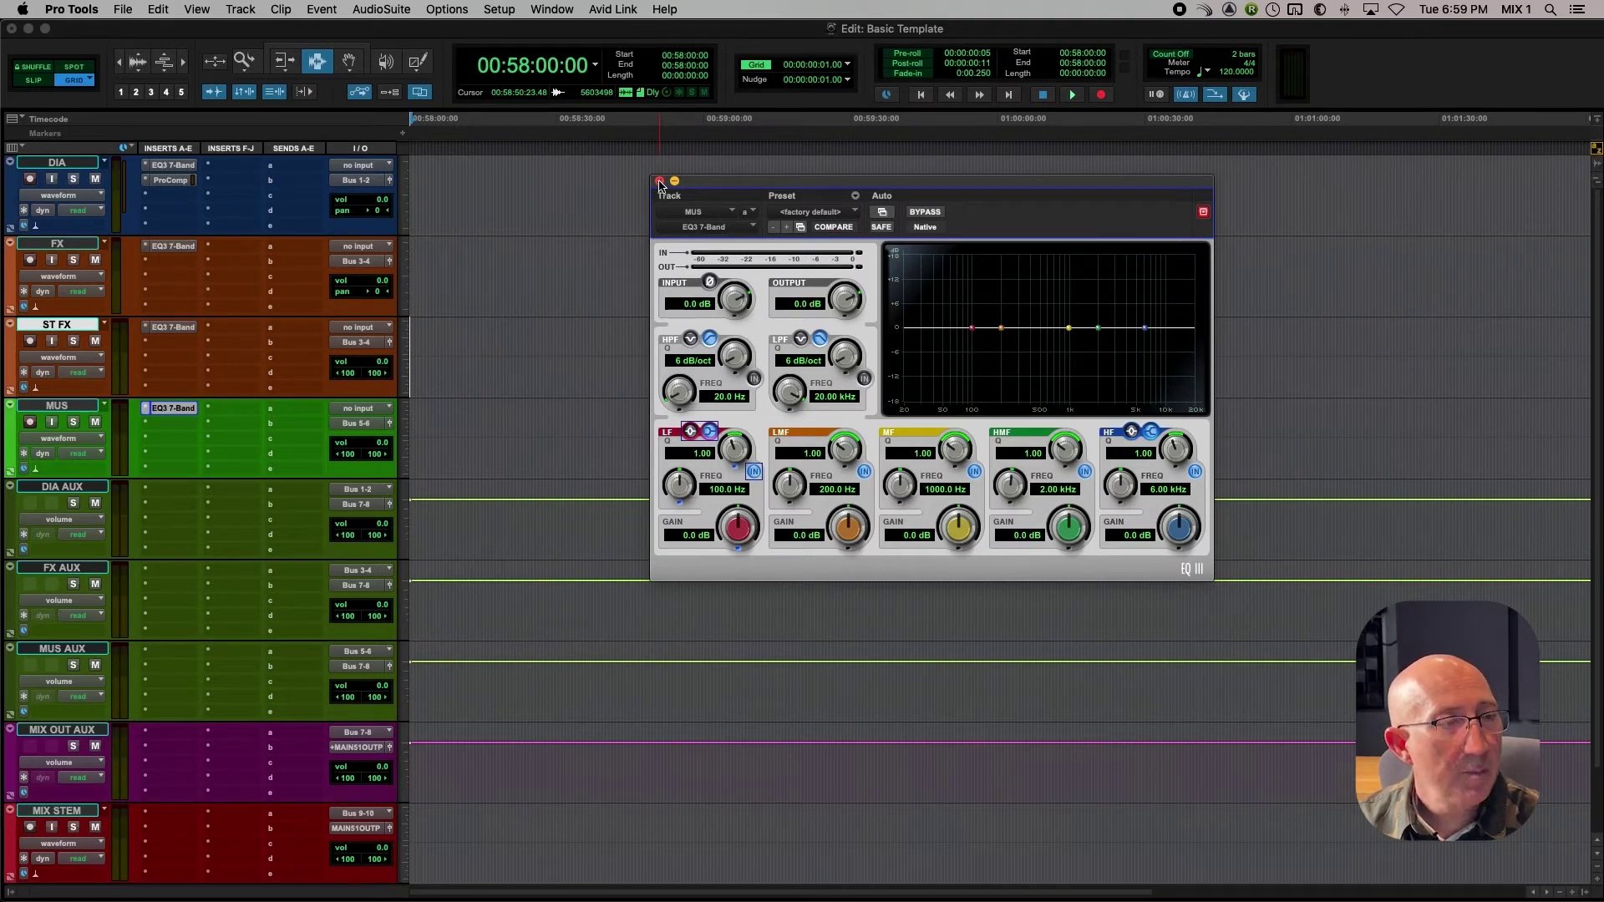
left_click(660, 181)
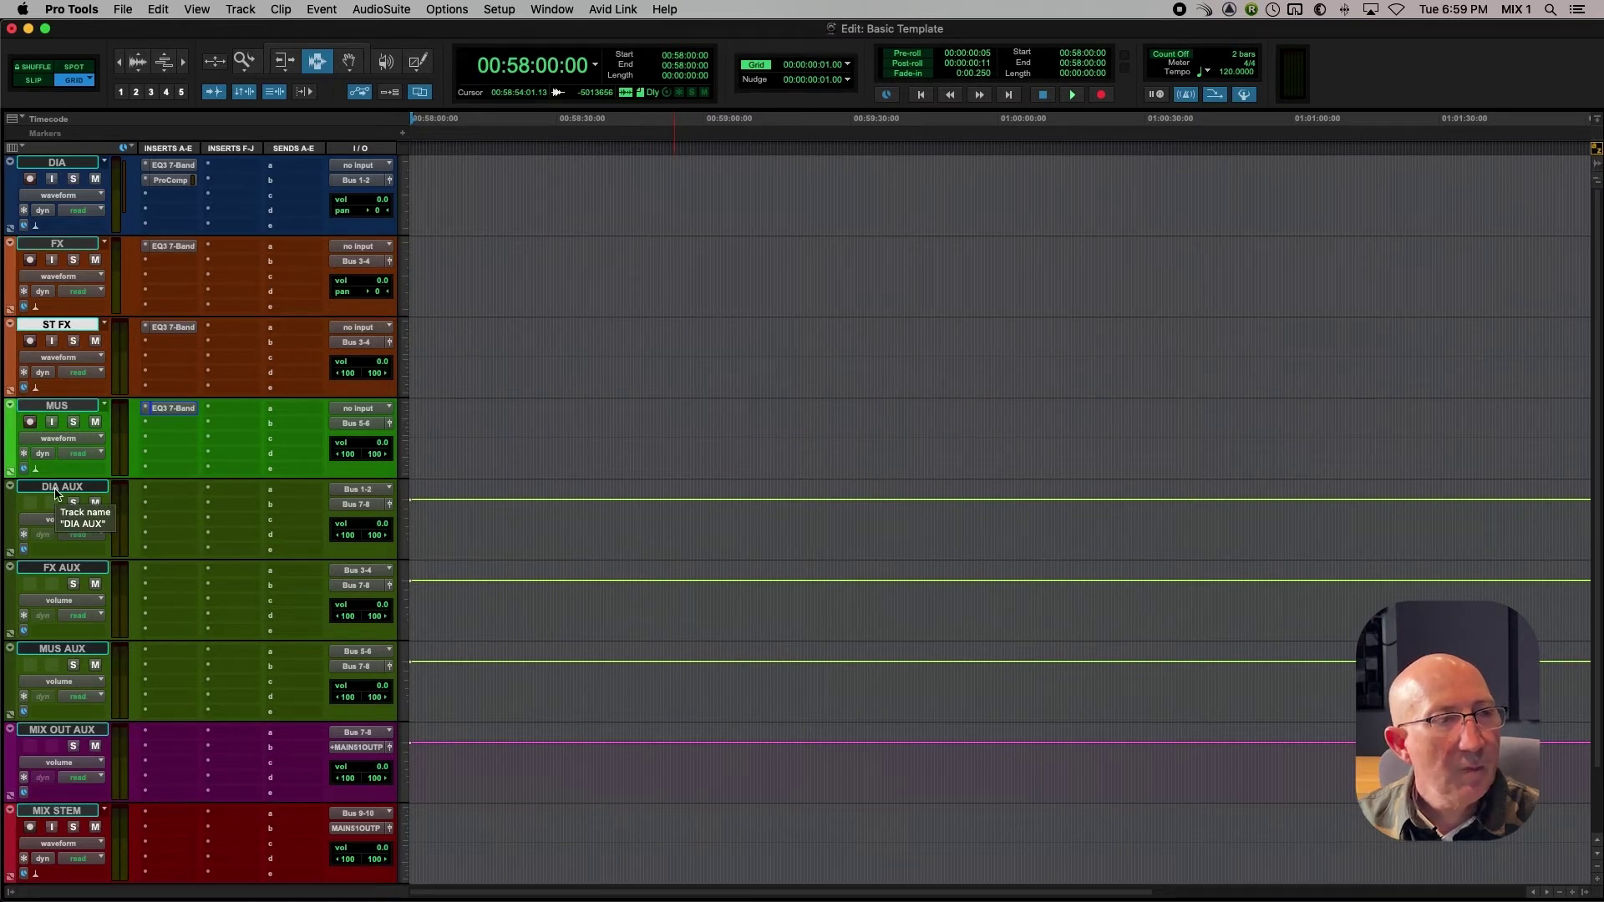
left_click(75, 164)
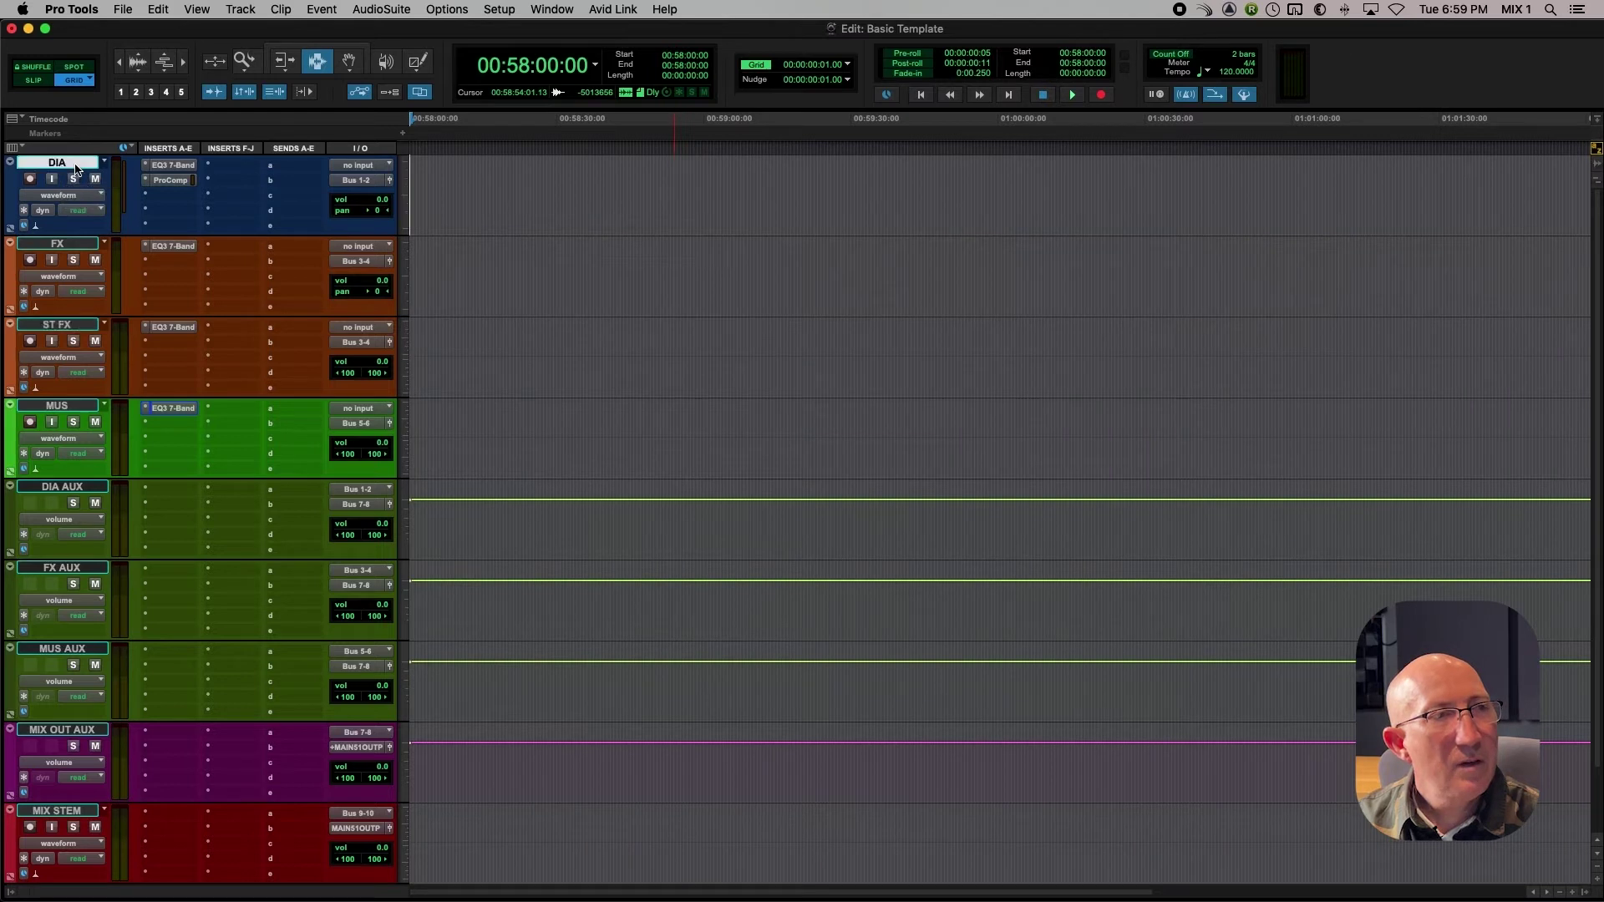
left_click(241, 9)
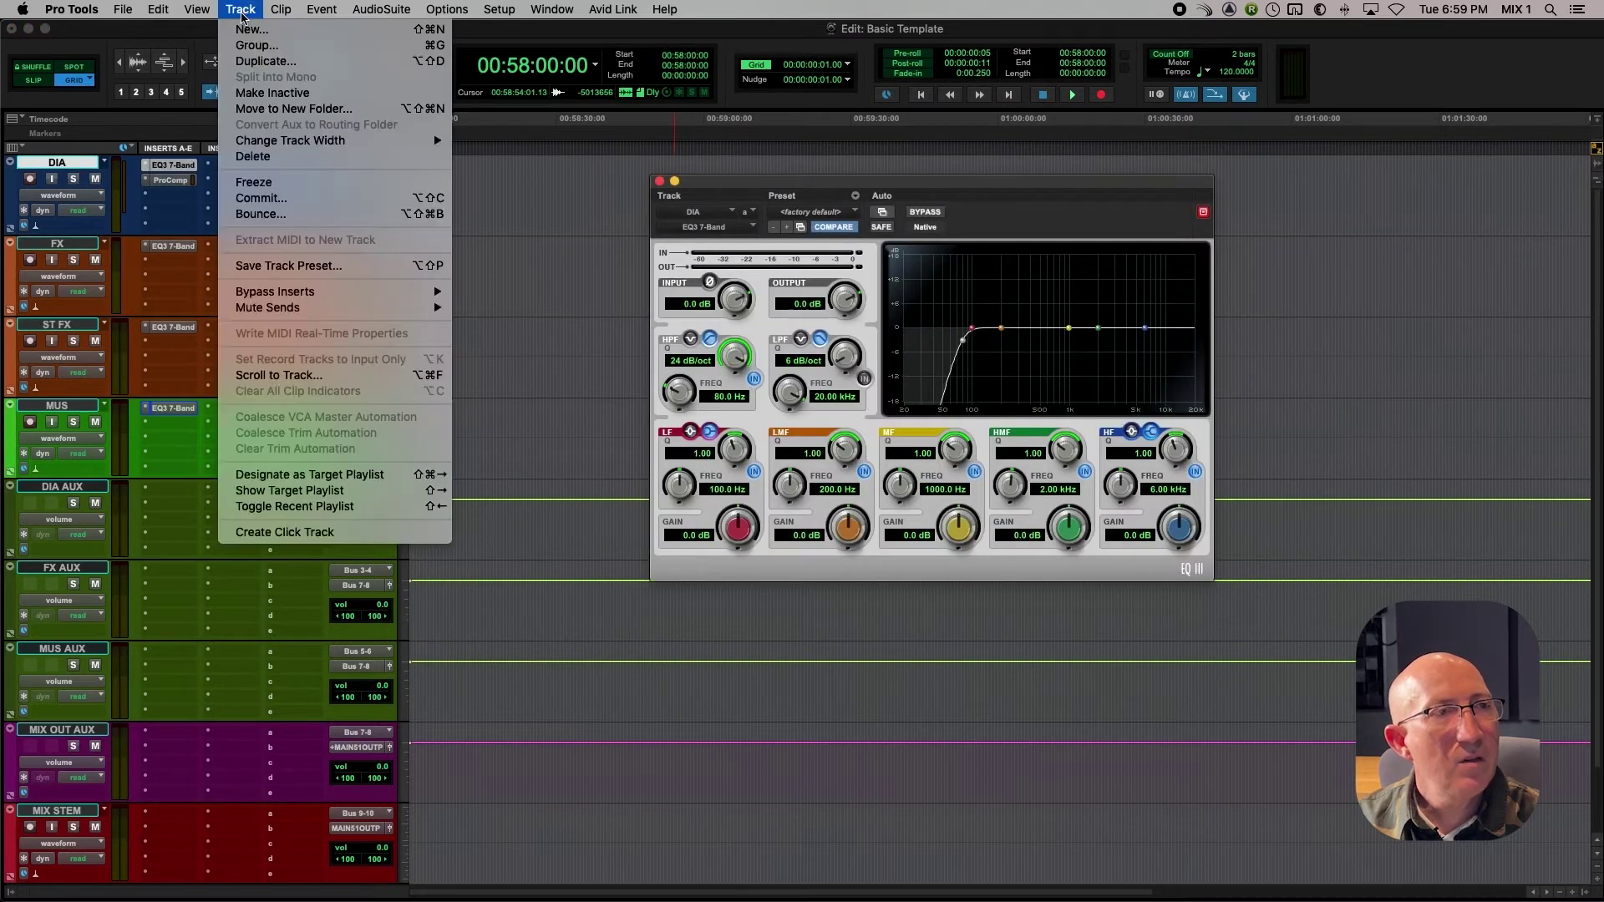
left_click(242, 62)
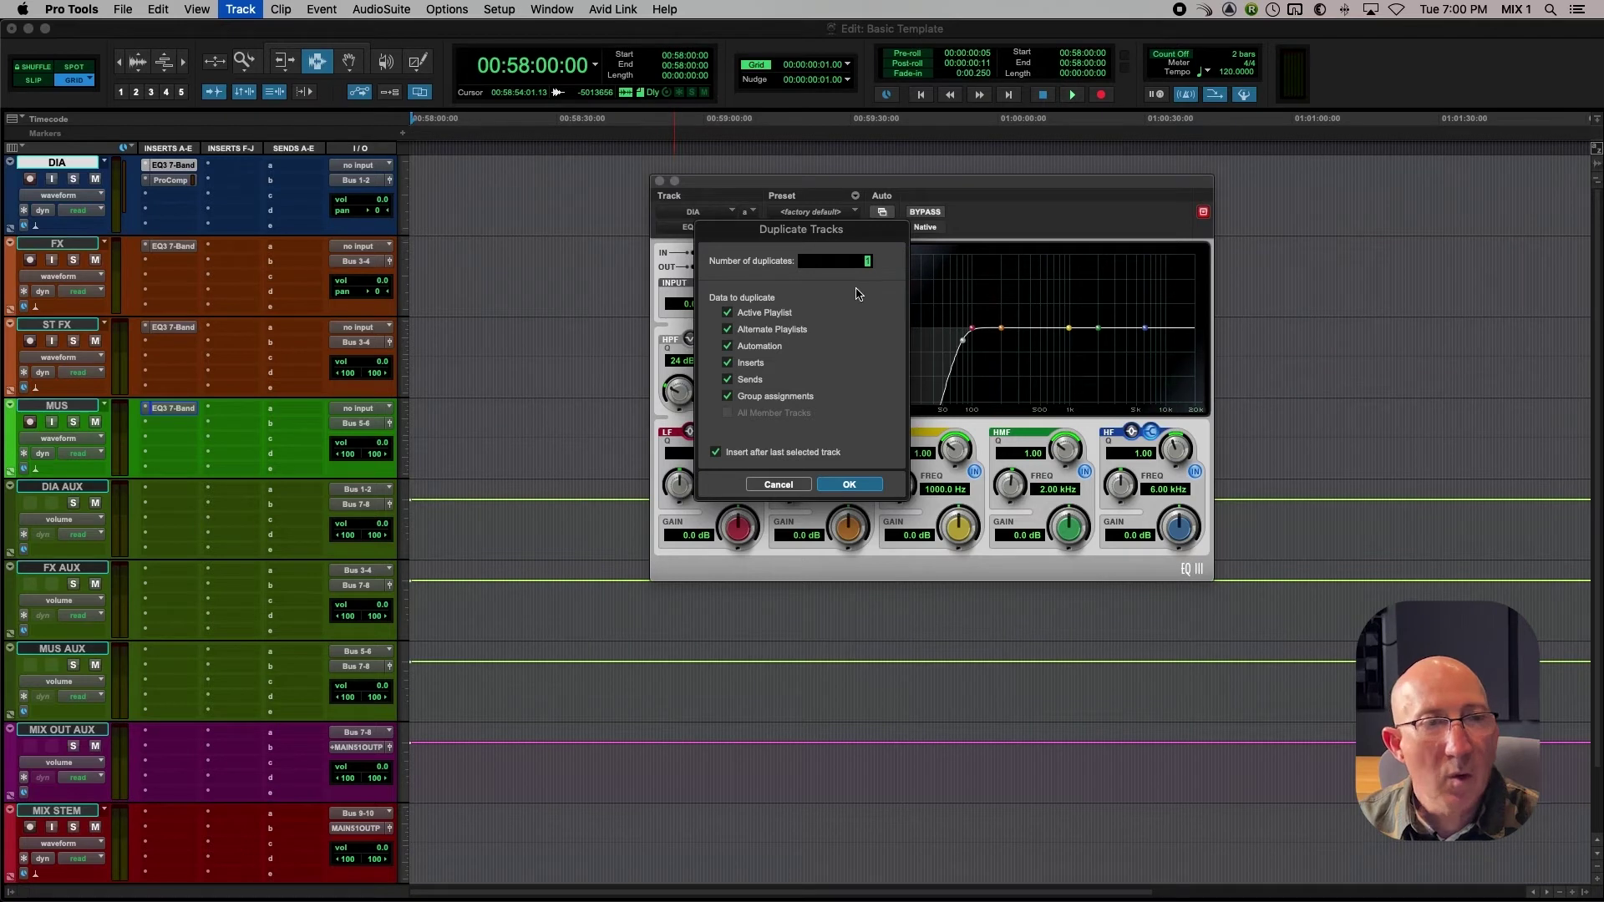
left_click(777, 484)
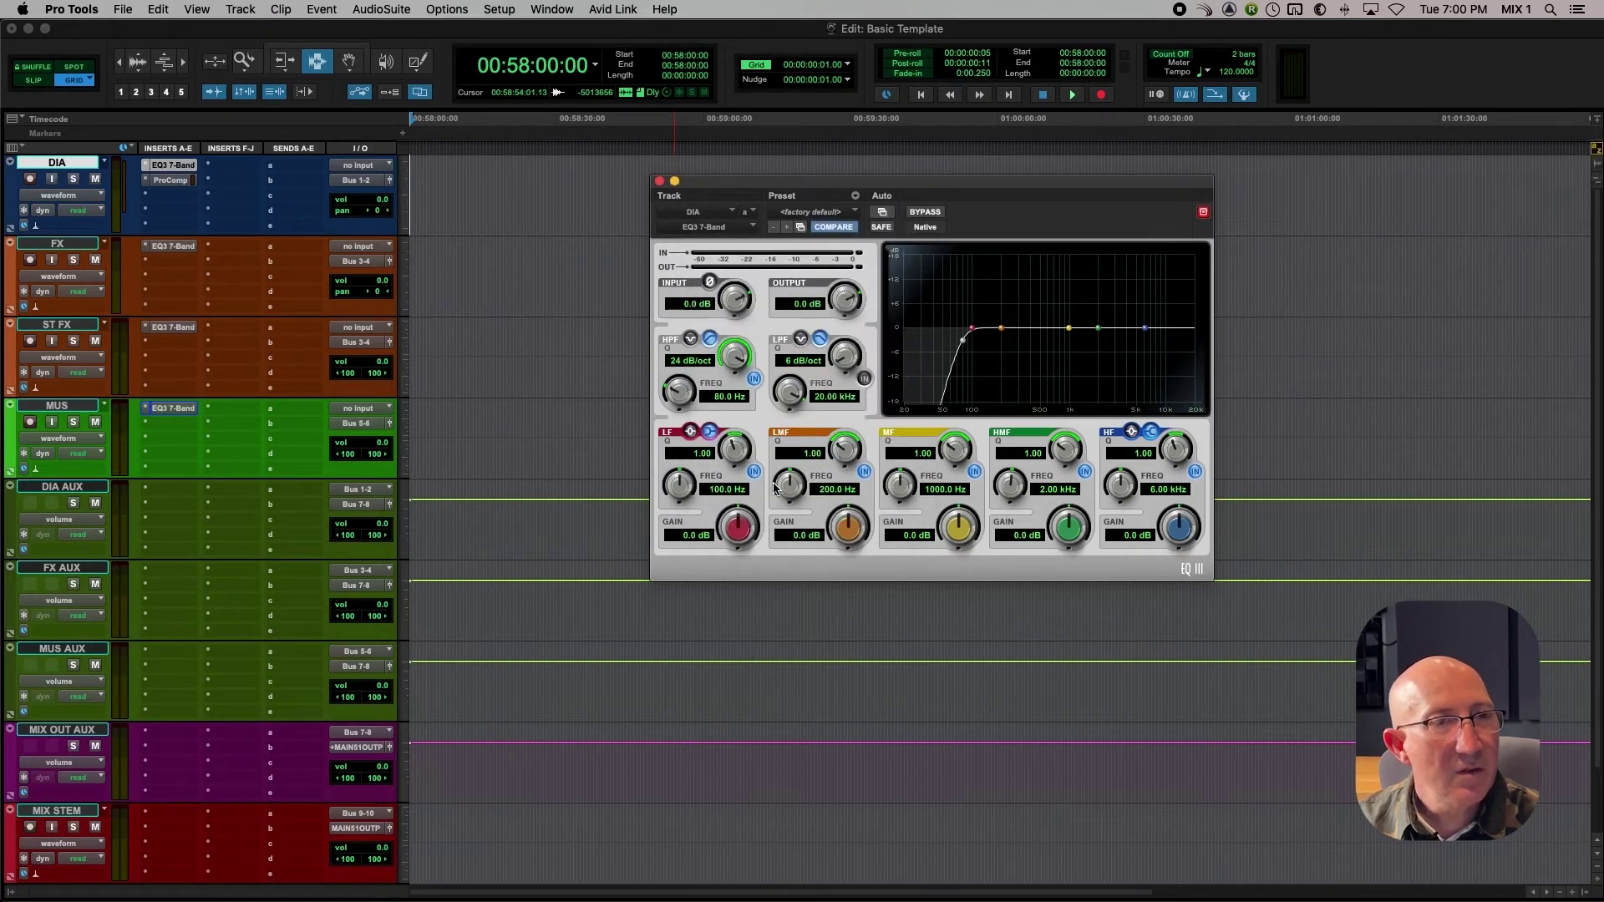
left_click(173, 167)
left_click(80, 489)
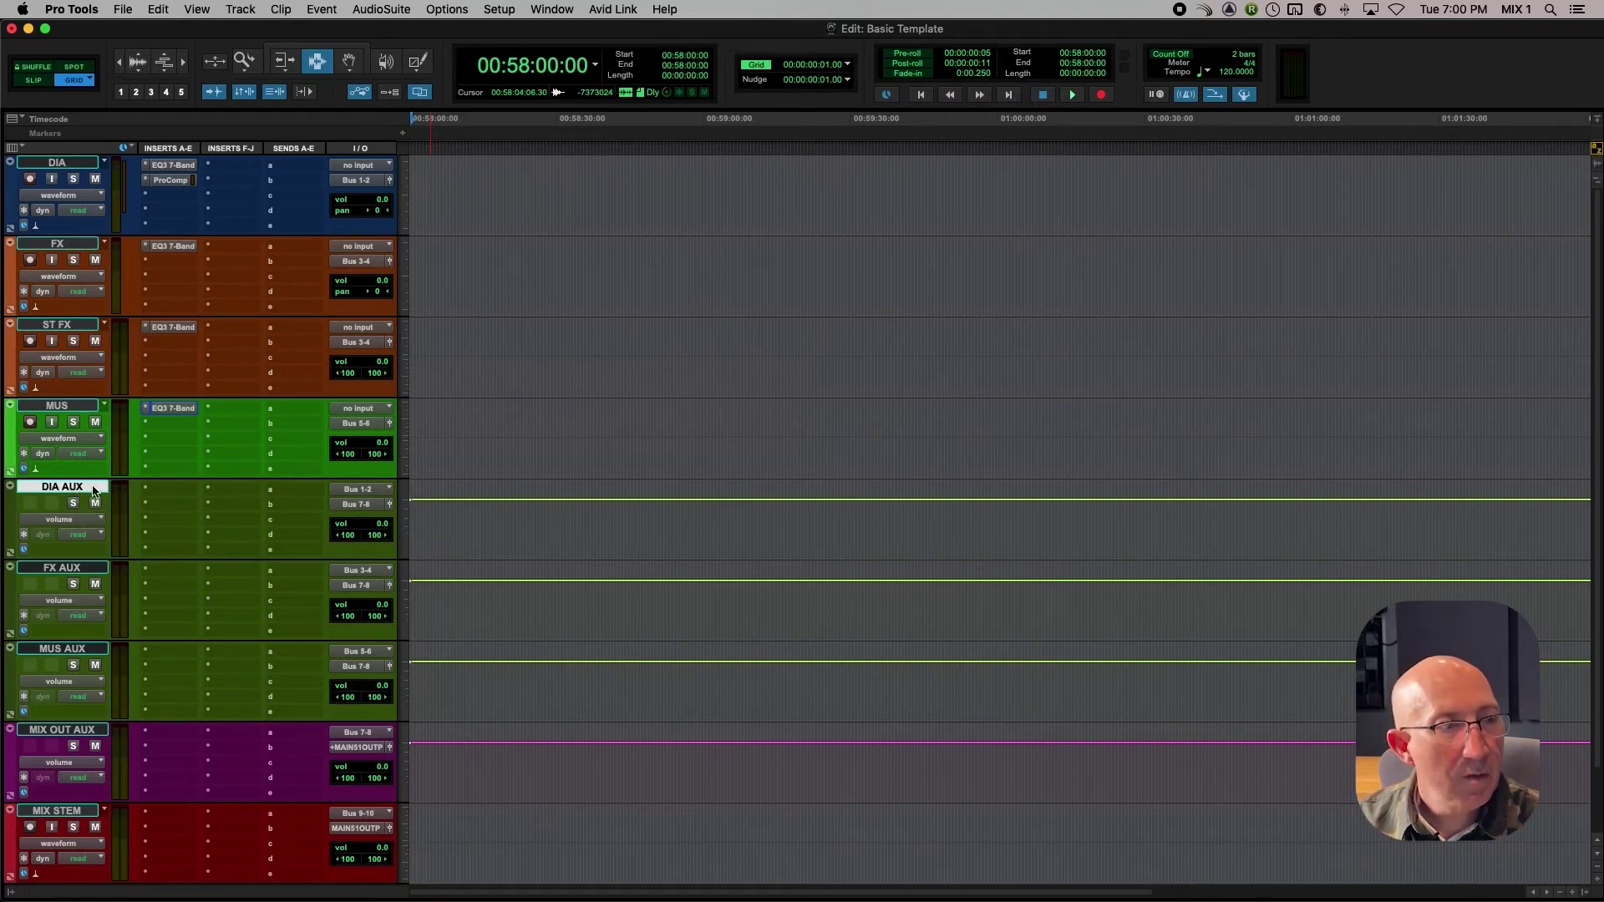
Step: Insert a DeEsser in the DIA AUX track's first insert slot
left_click(171, 495)
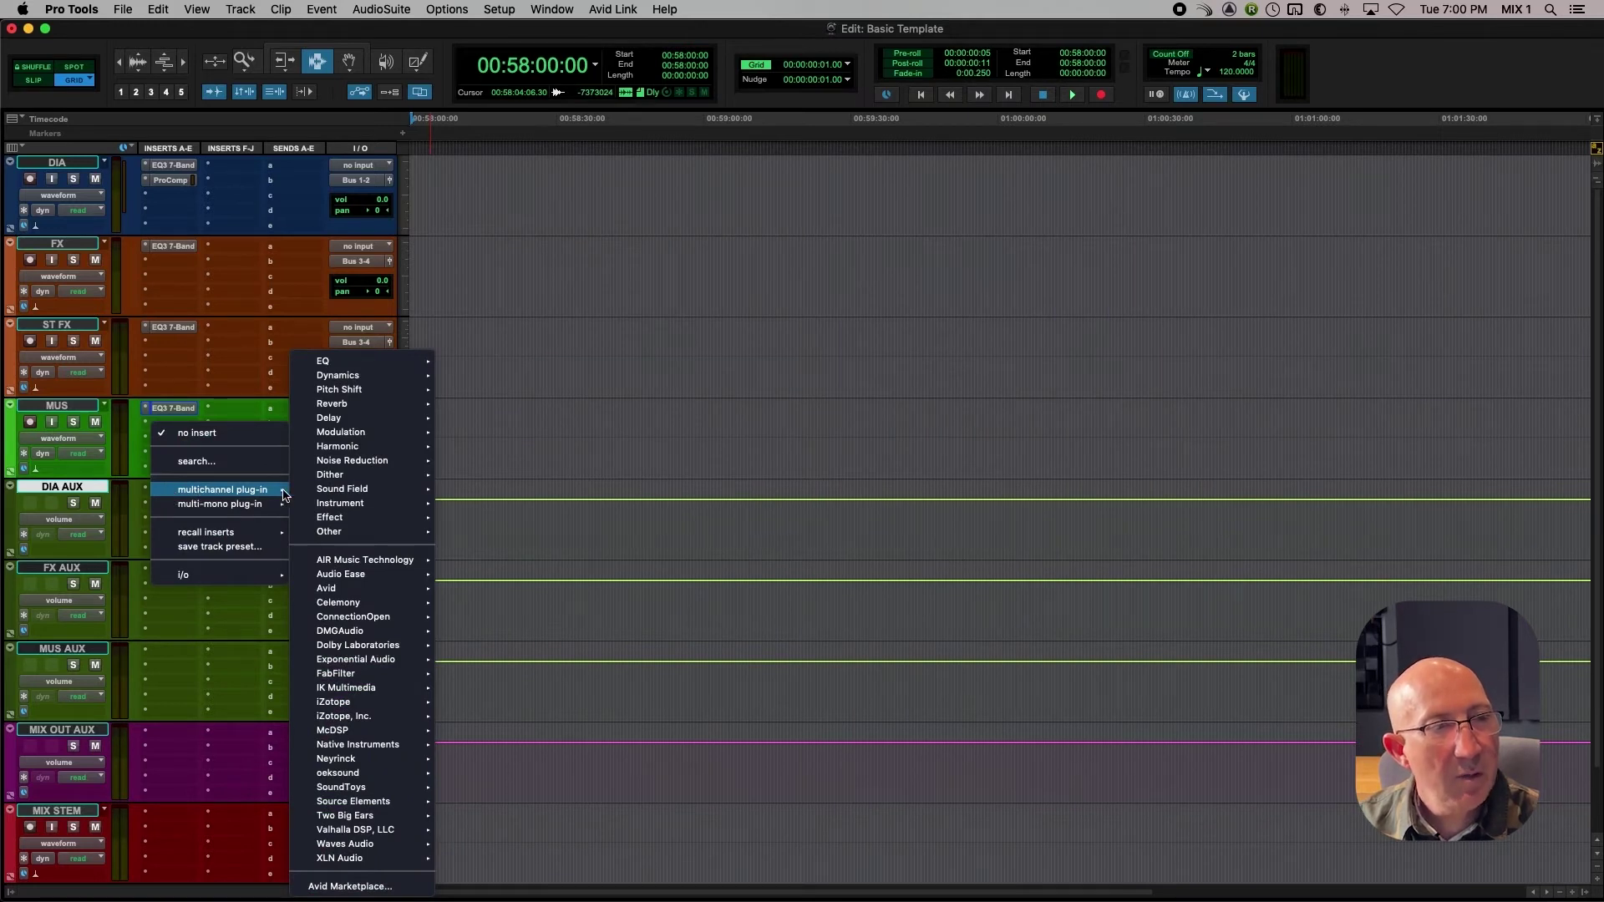
mouse_move(330, 380)
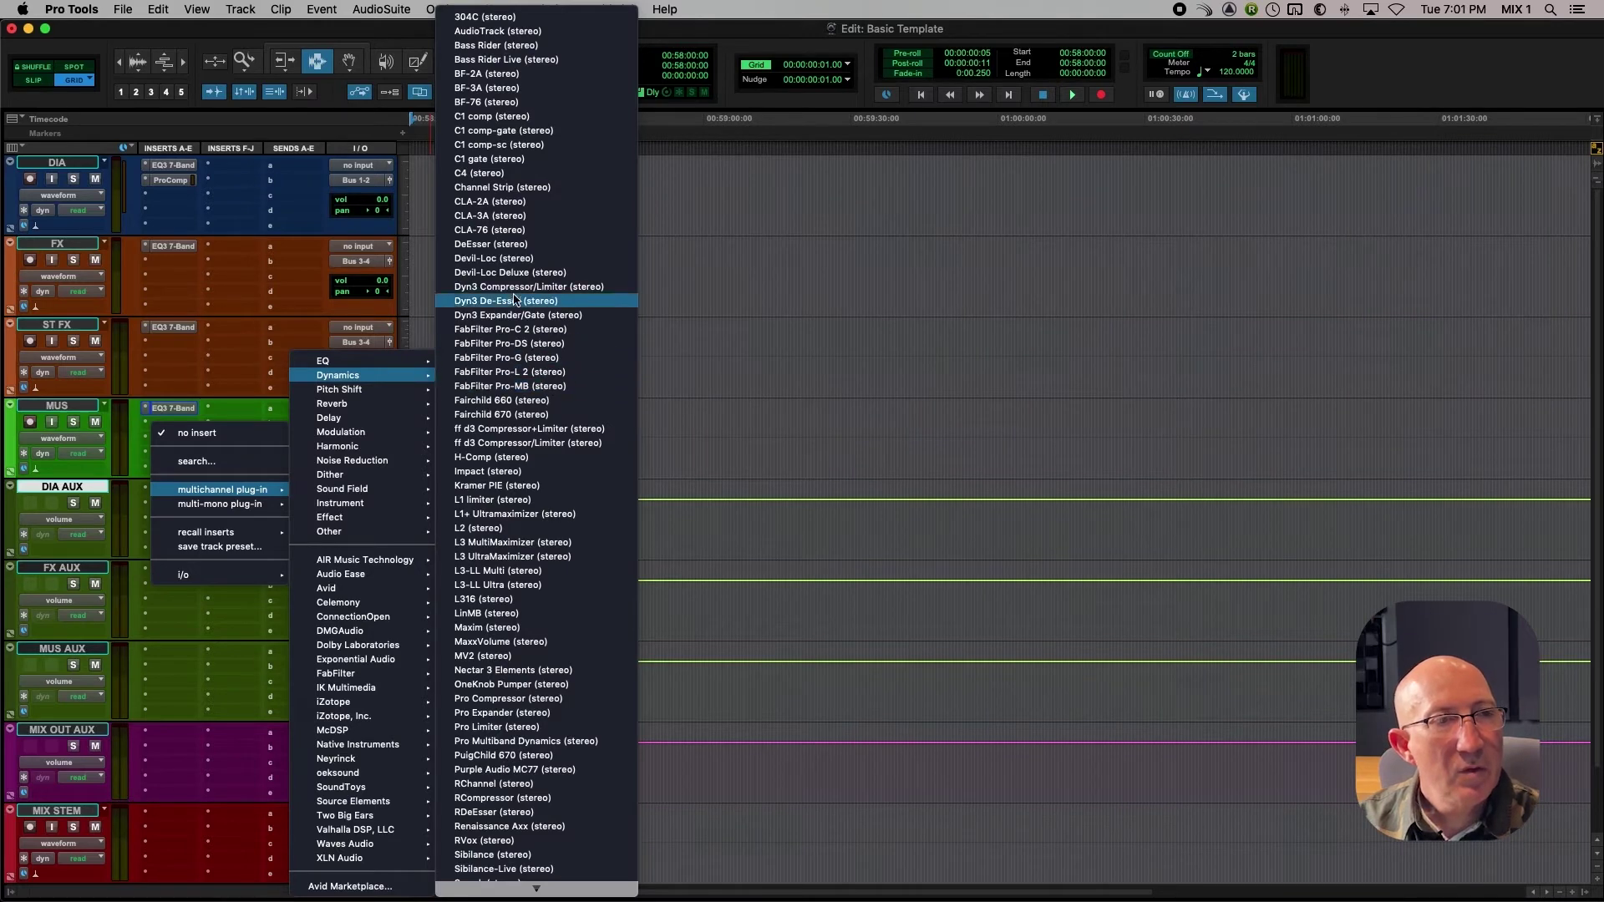
left_click(481, 245)
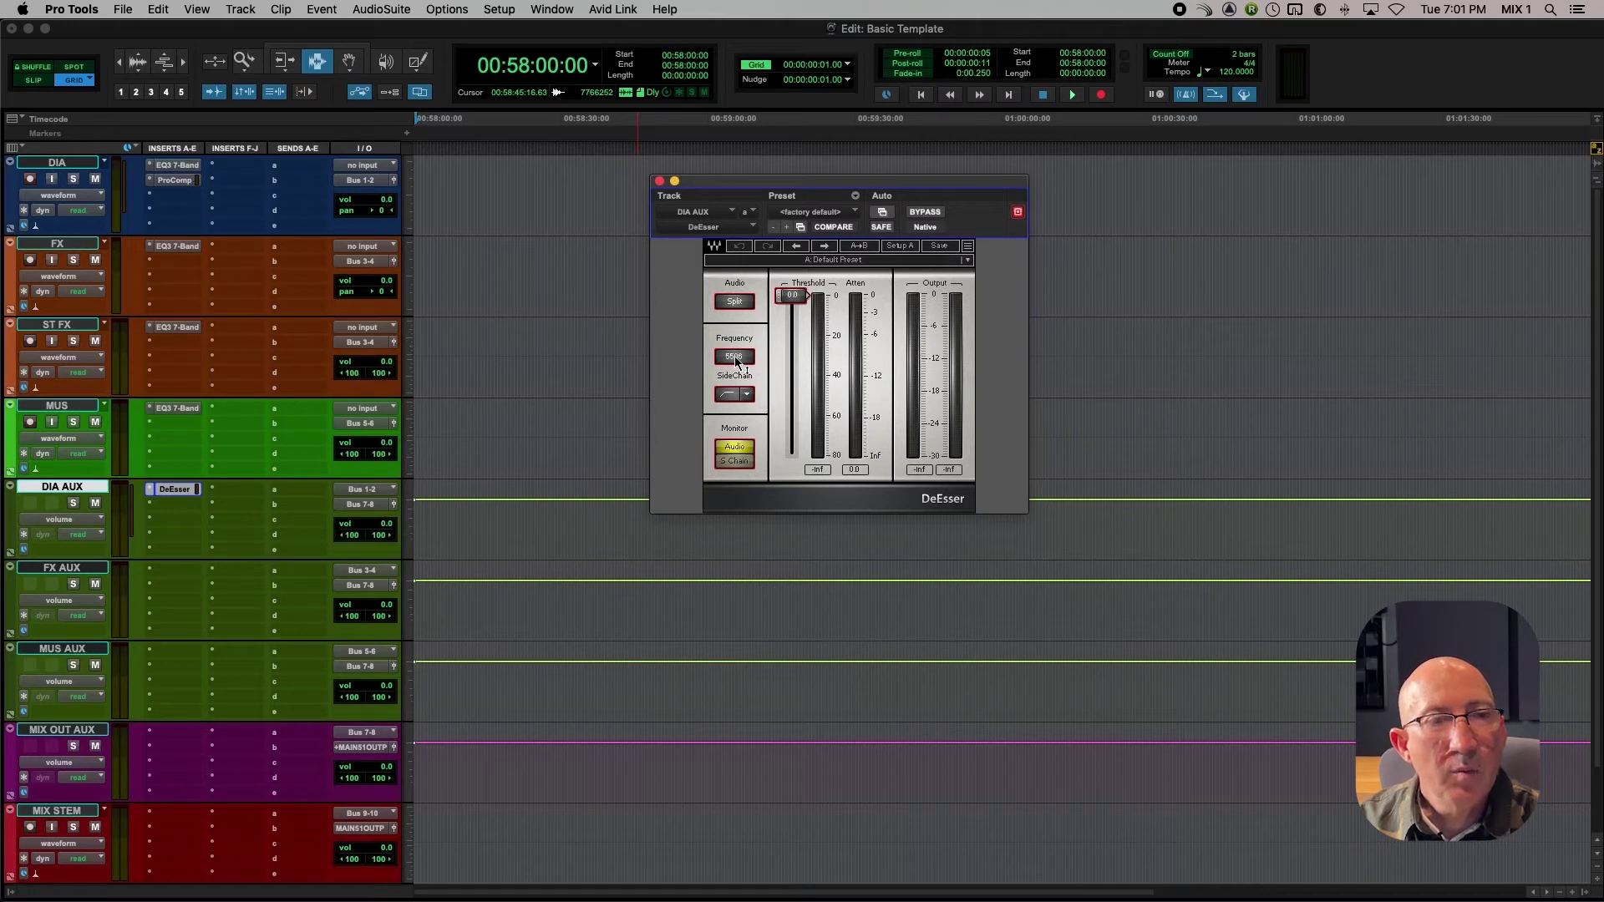
Step: Load the DeEsser's Male Ess preset and lower its threshold to -22.8
left_click(851, 264)
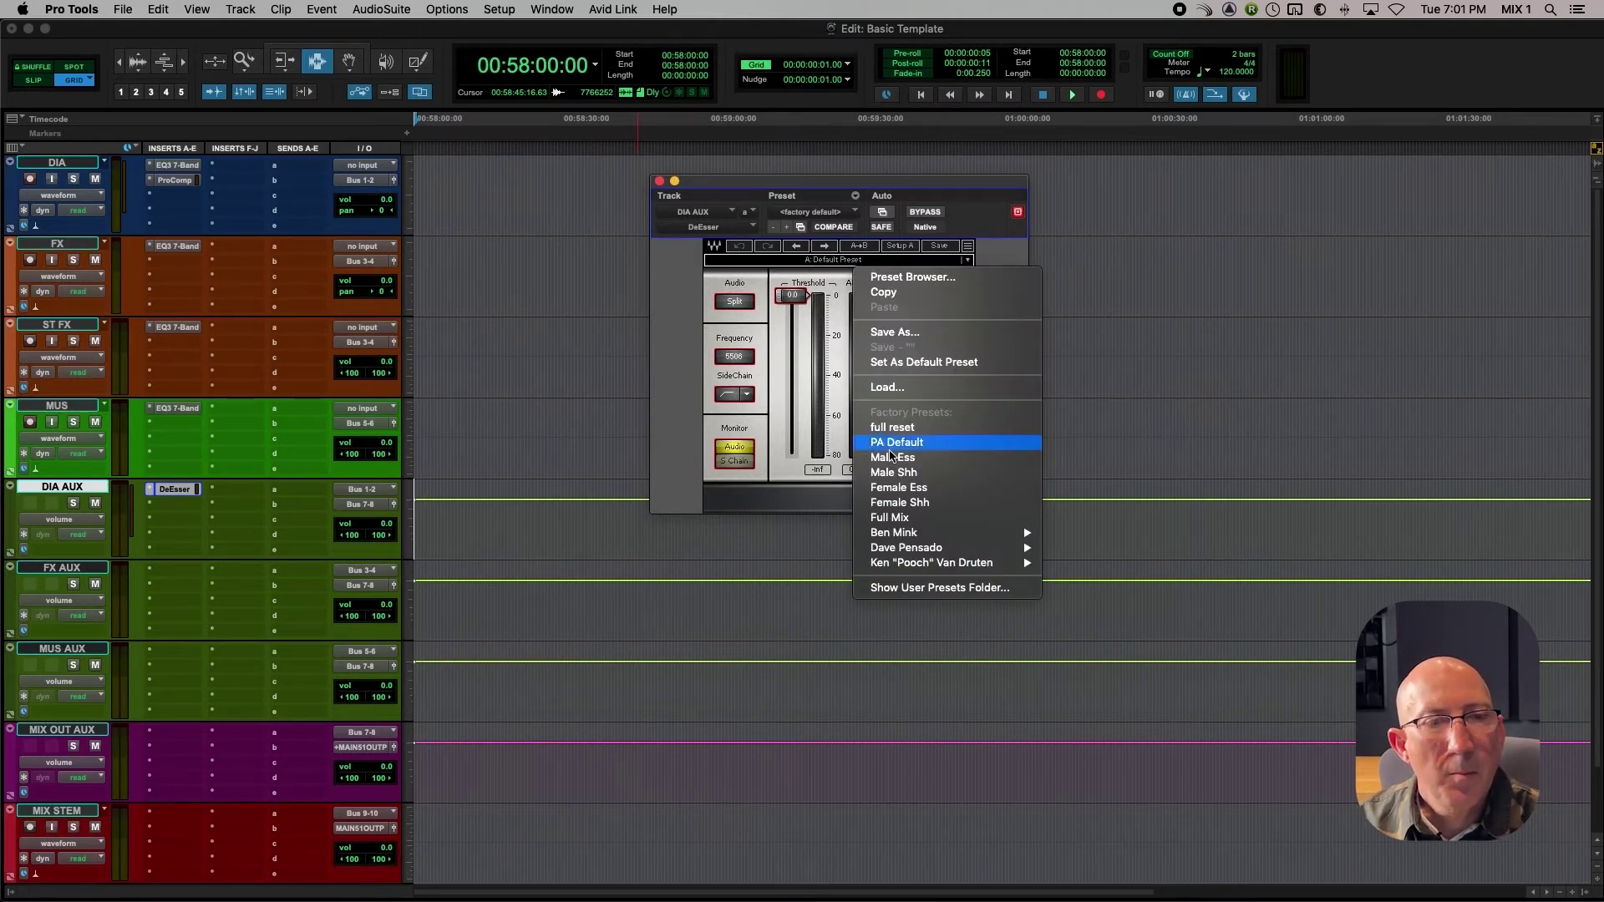
left_click(894, 458)
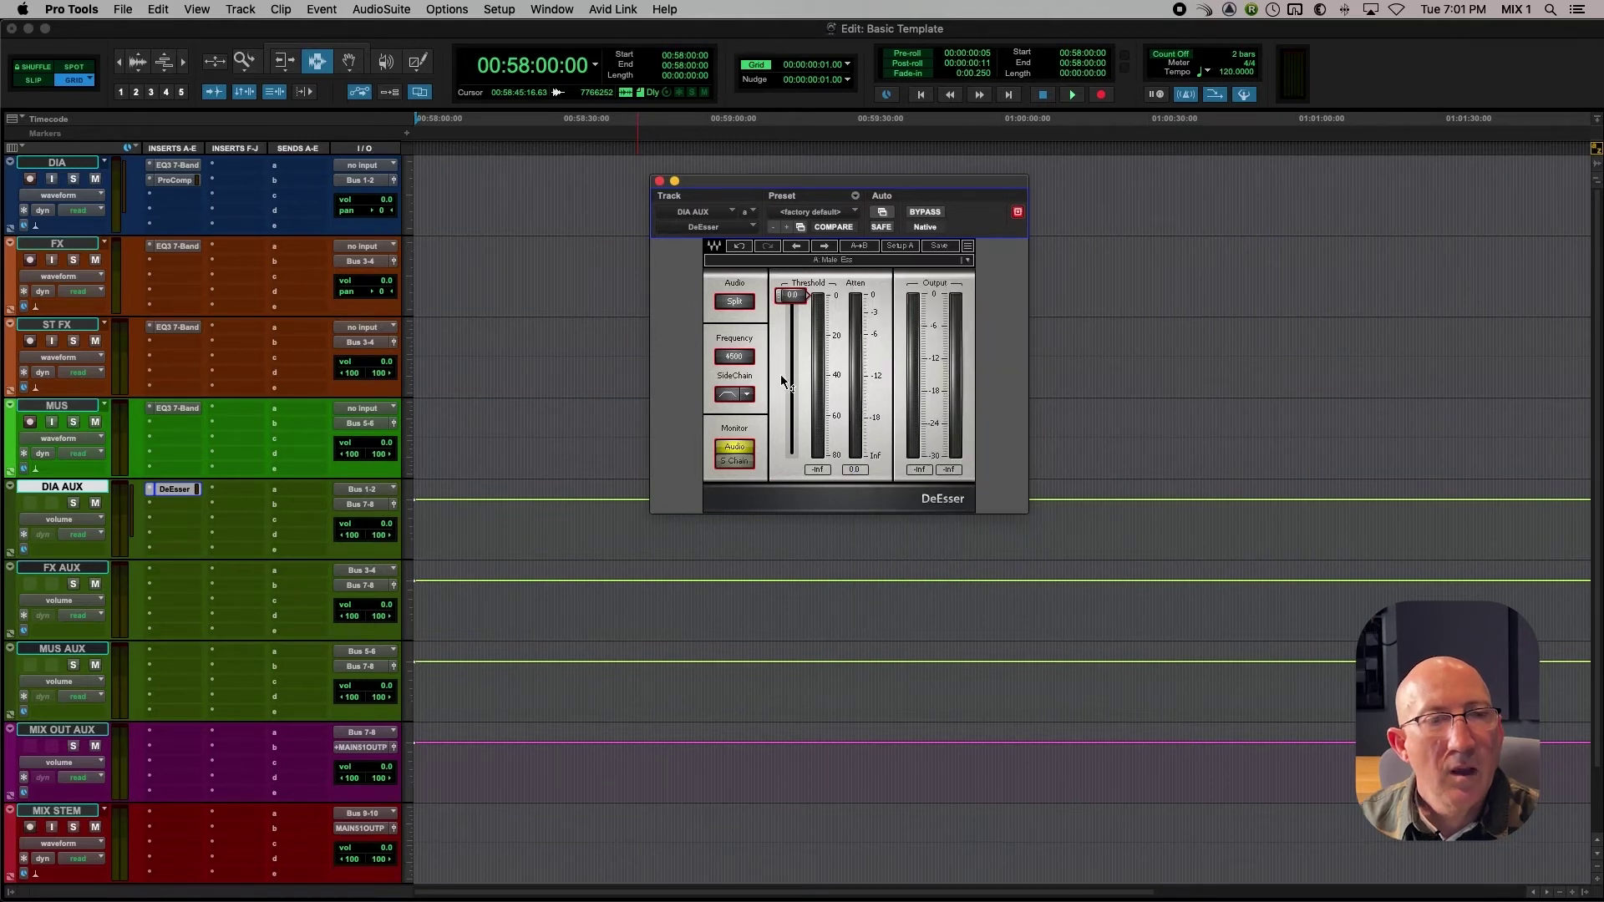
left_click_drag(792, 295, 792, 355)
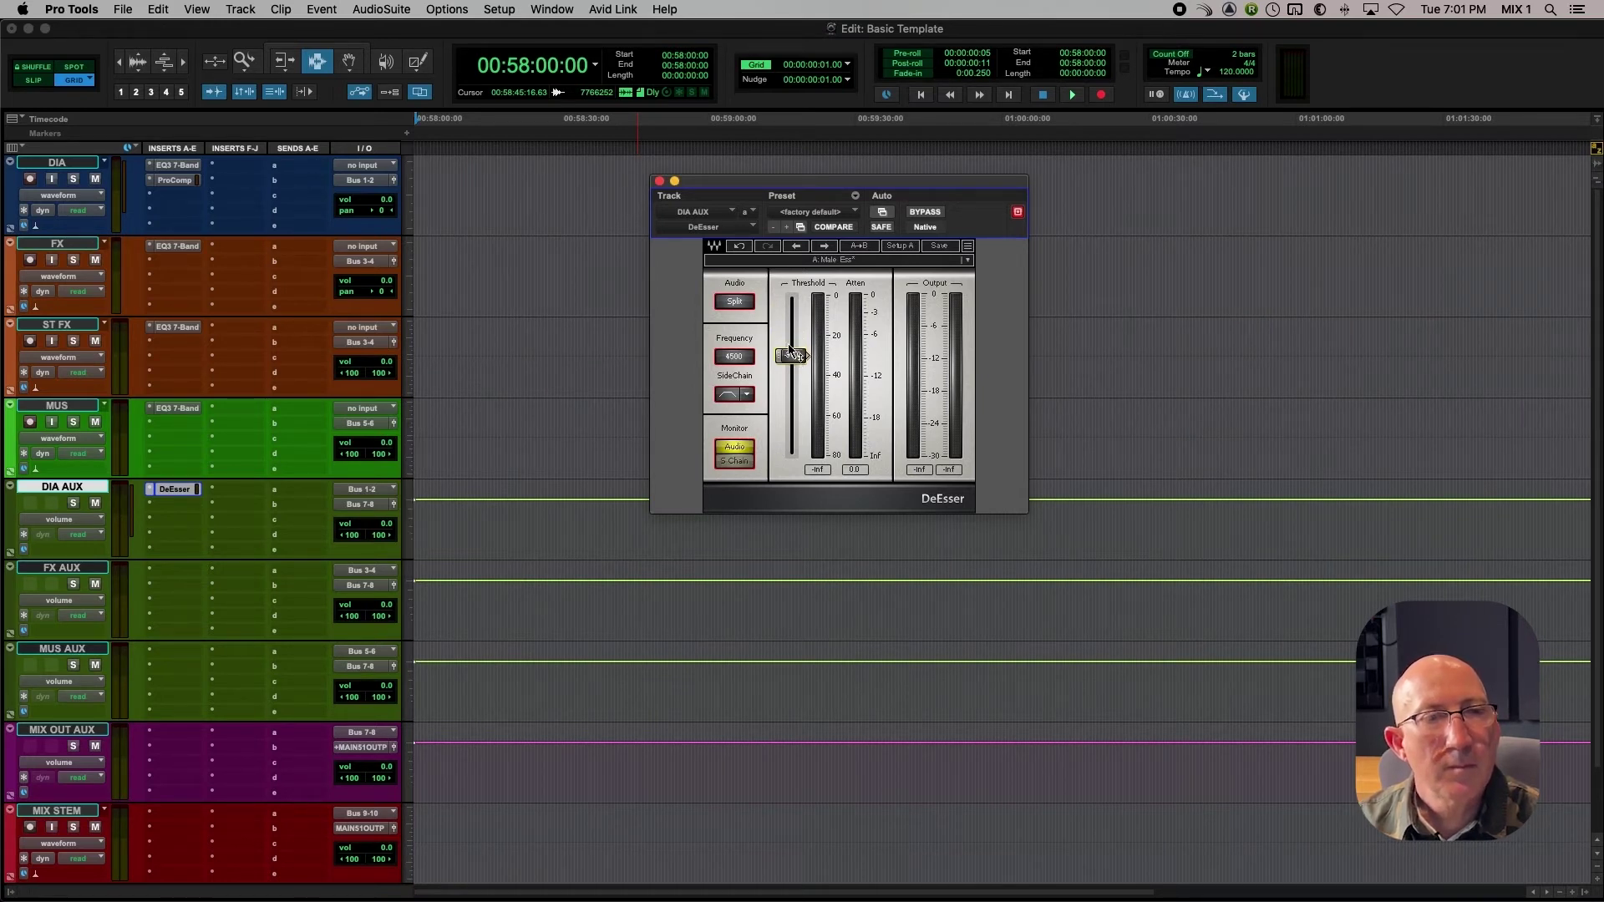
left_click(660, 181)
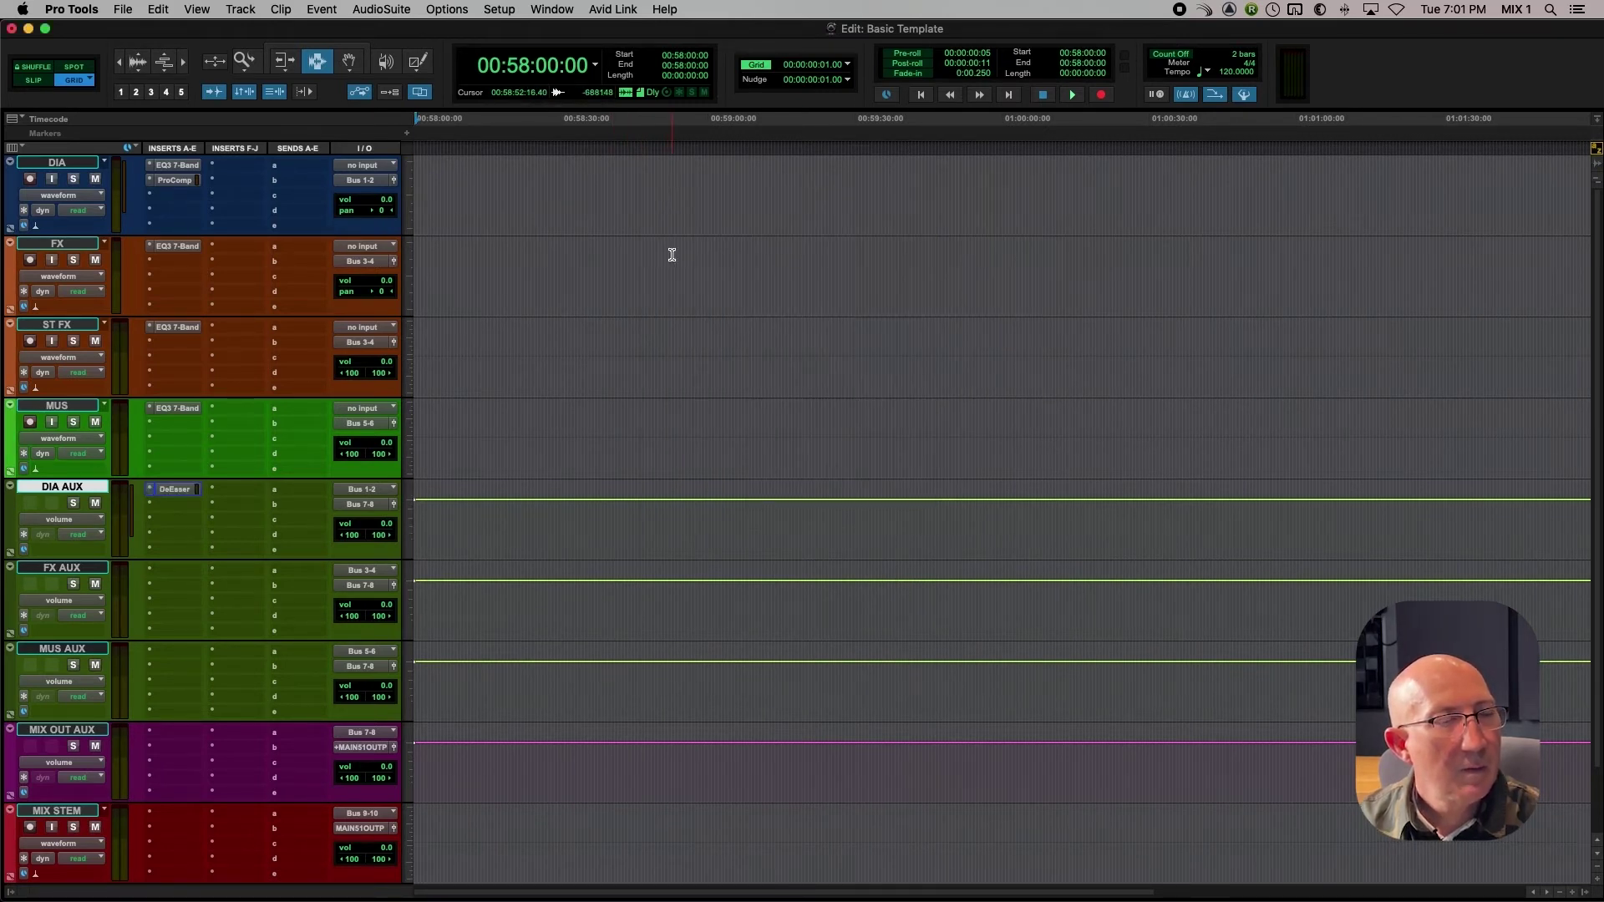
Step: Insert Pro Multiband Dynamics in DIA AUX's second slot, after the DeEsser
left_click(173, 510)
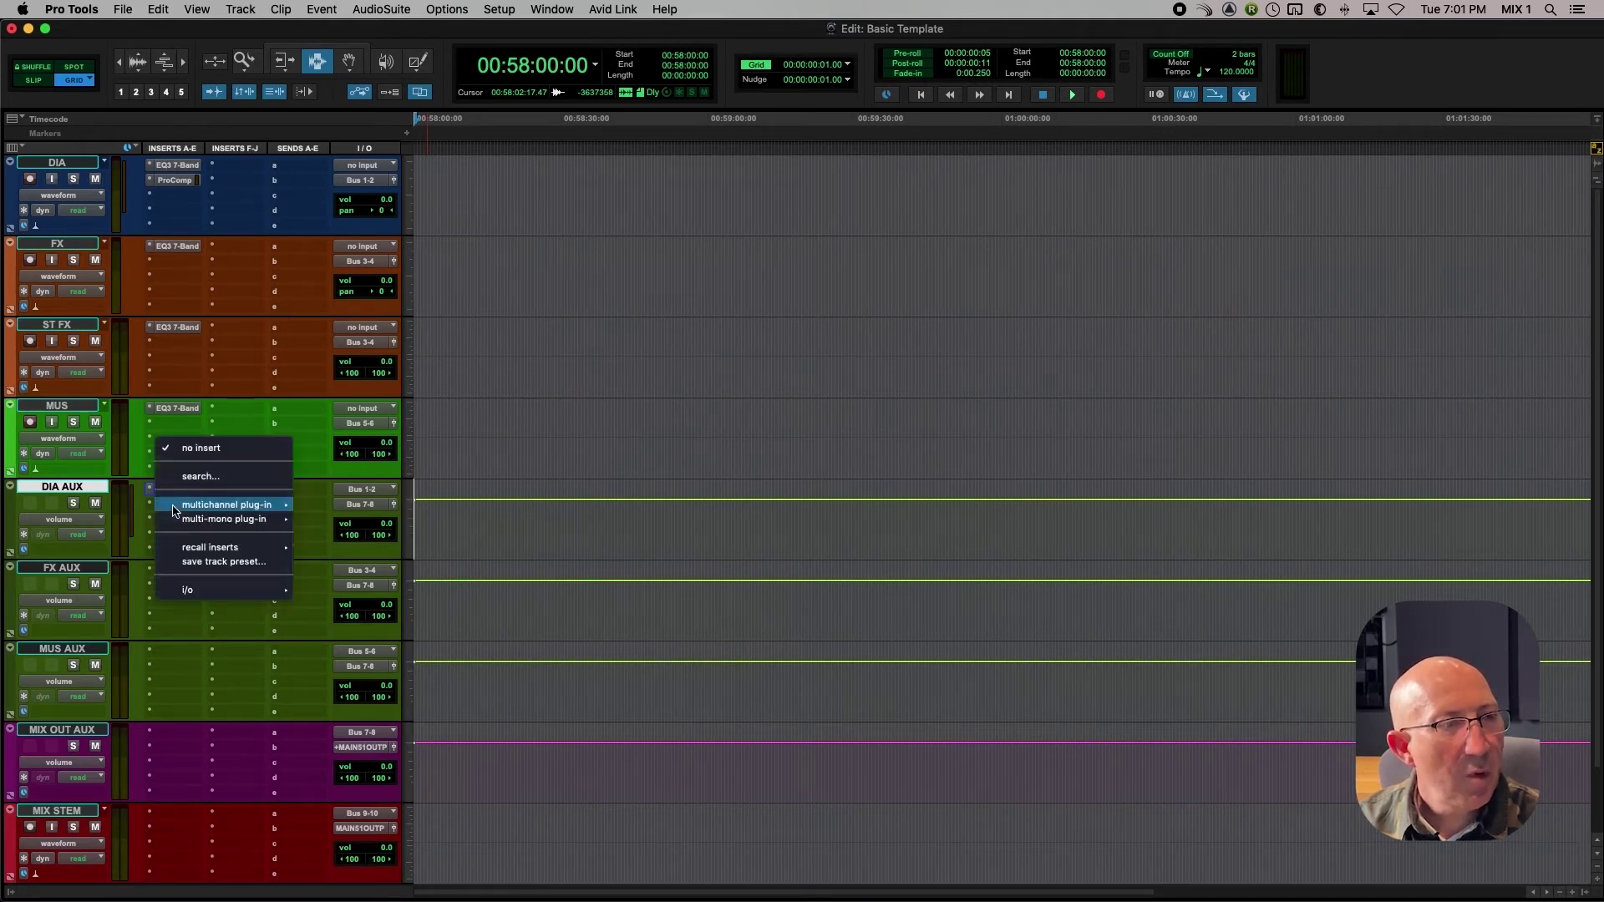
mouse_move(175, 512)
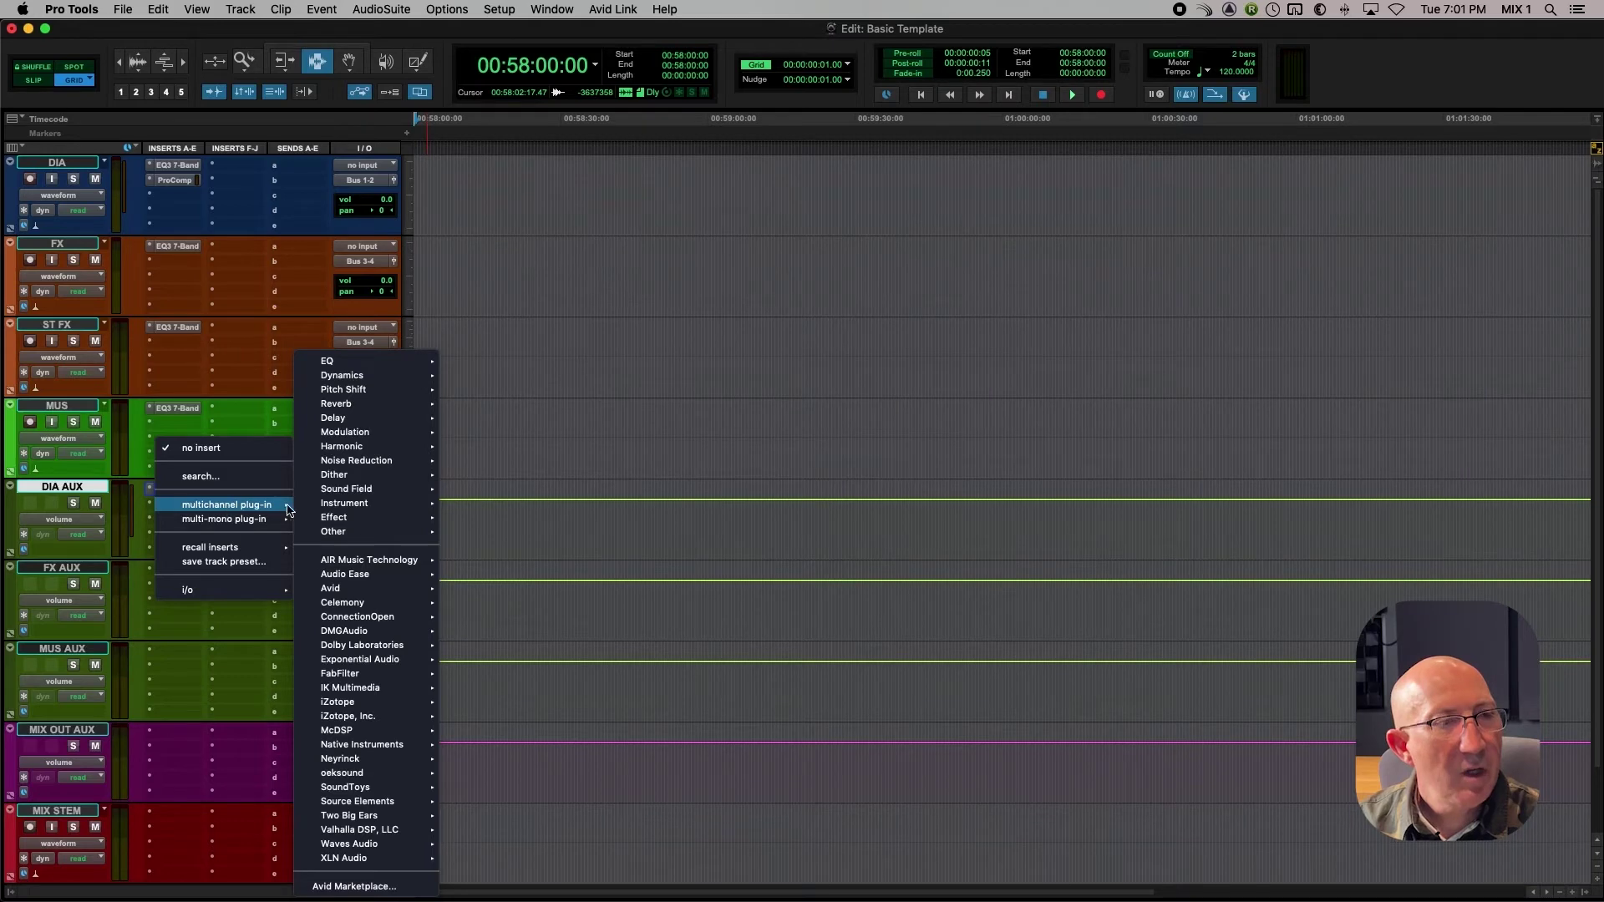
mouse_move(338, 379)
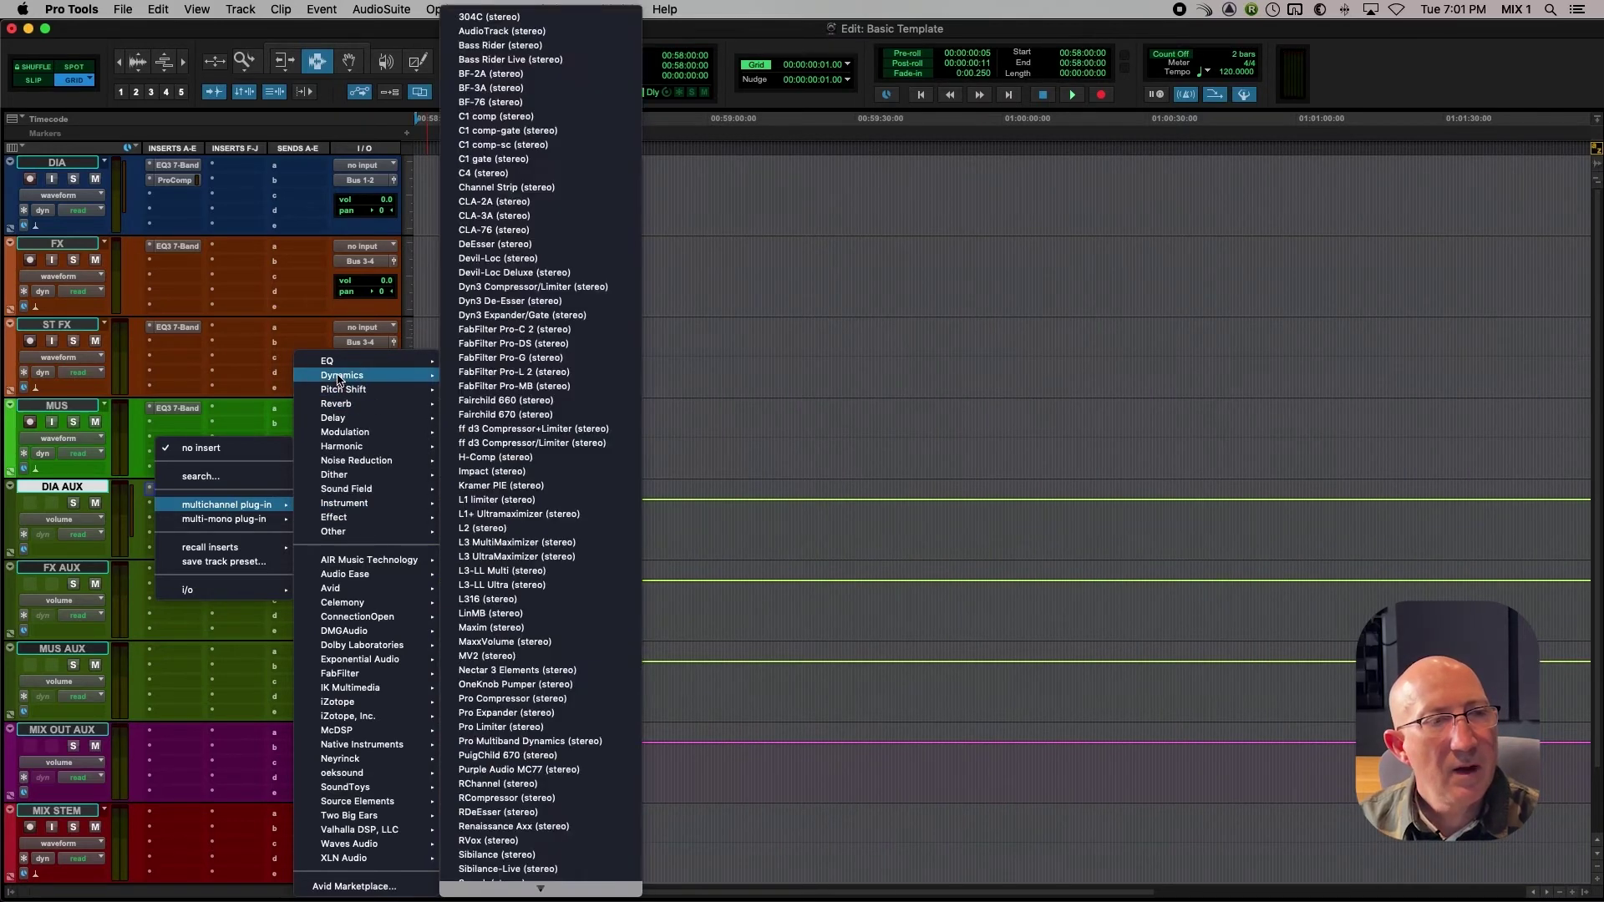
left_click(495, 741)
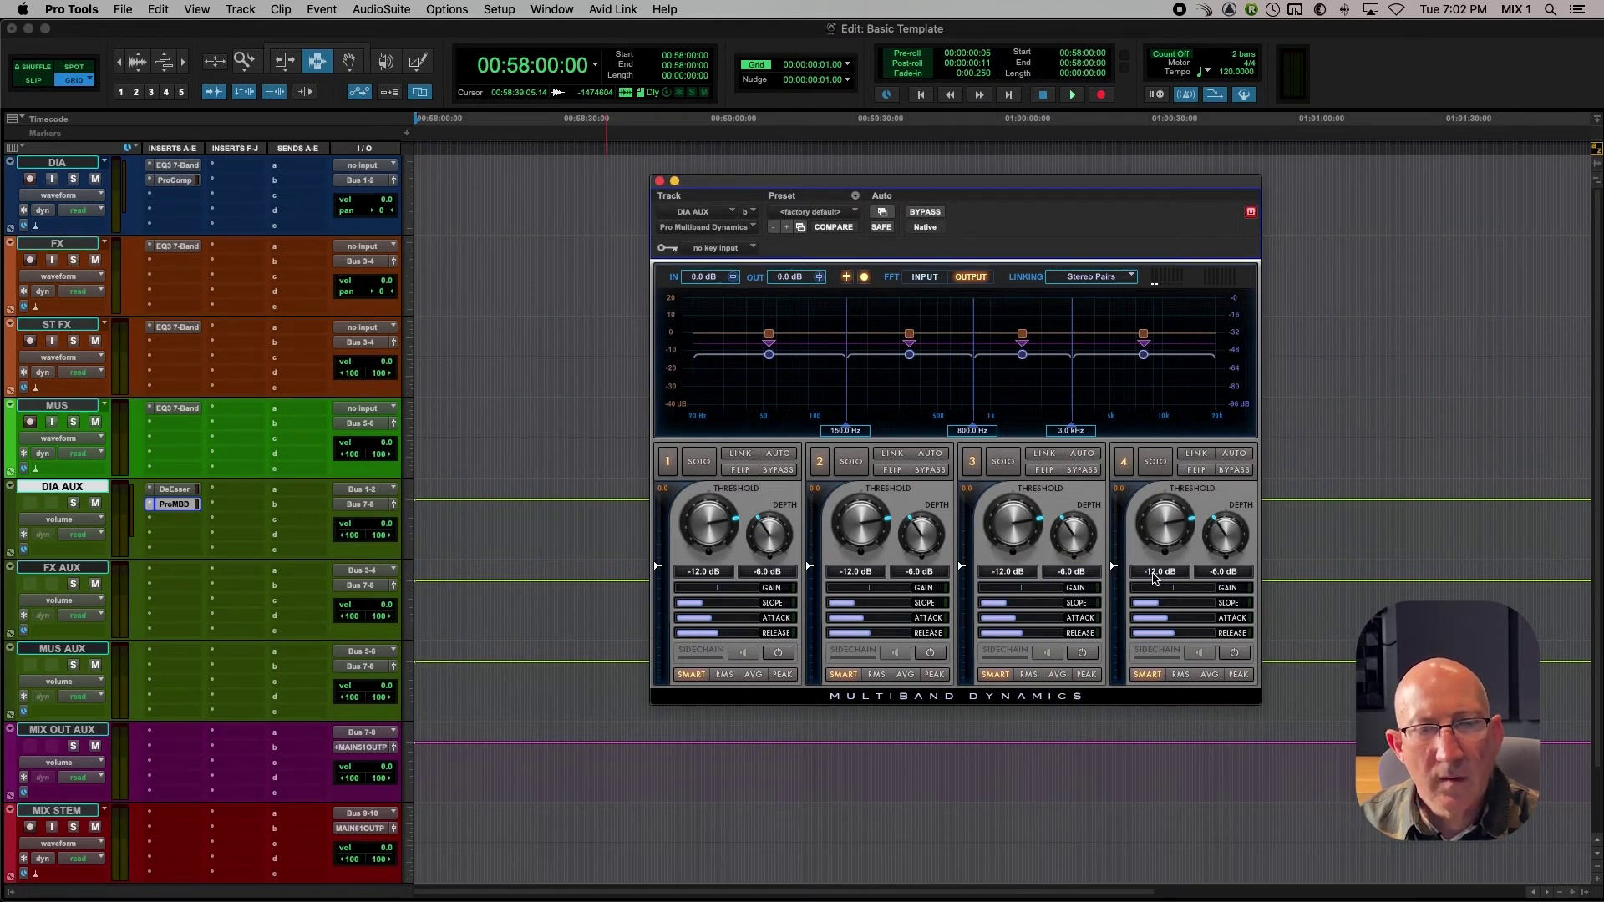
Step: Set all four band thresholds of the multiband dynamics to -20 dB
left_click(1153, 578)
type("-")
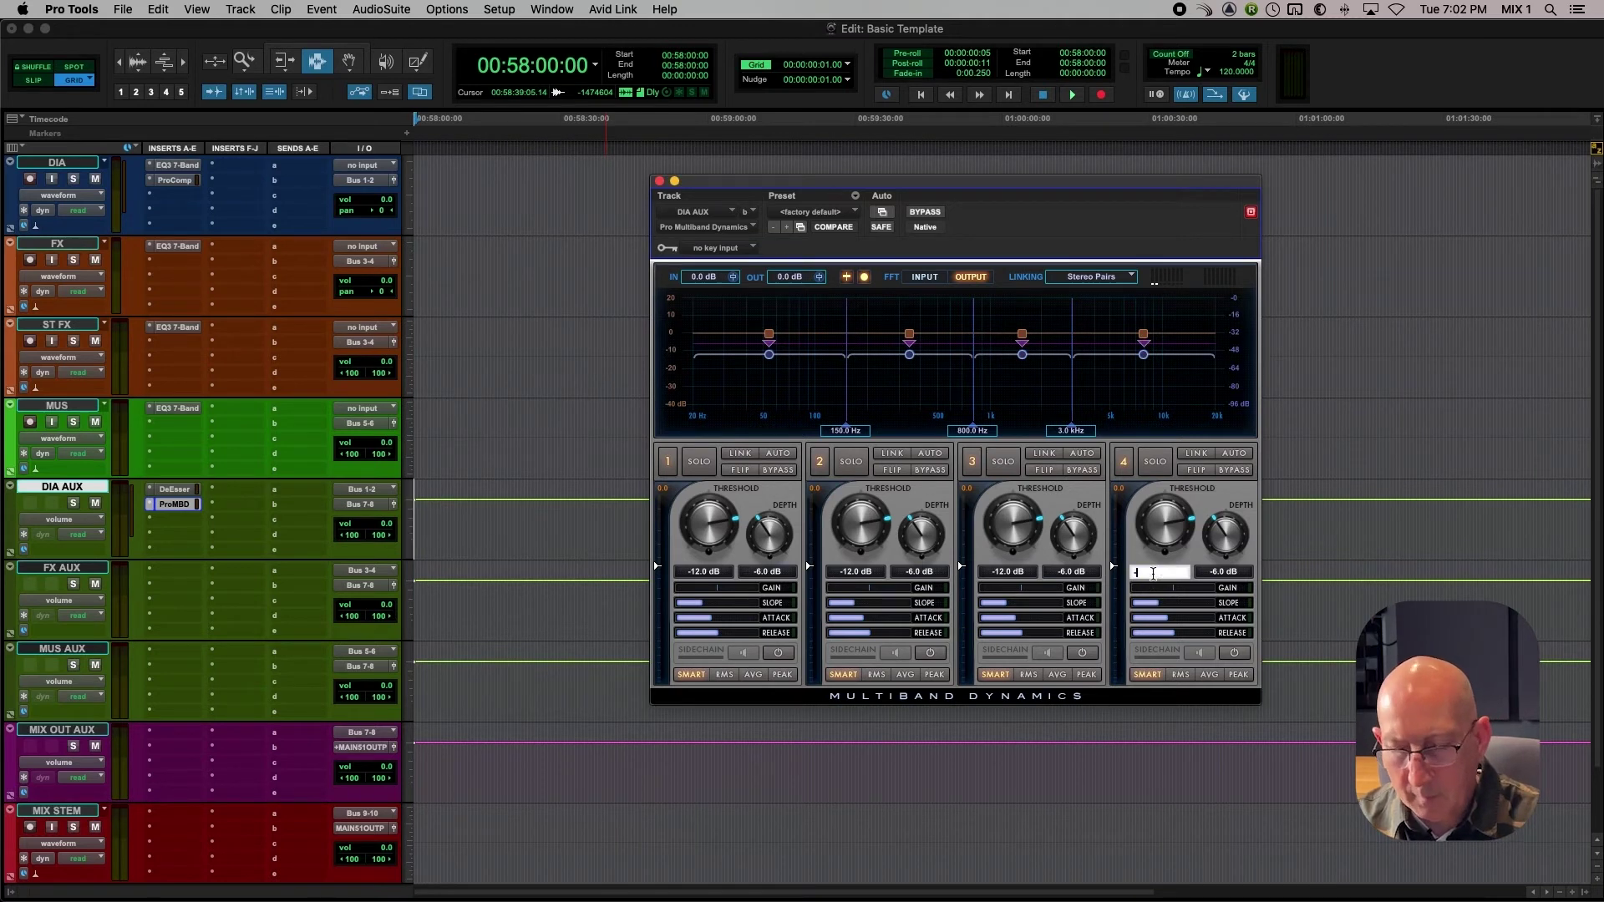
type("20.0 dB")
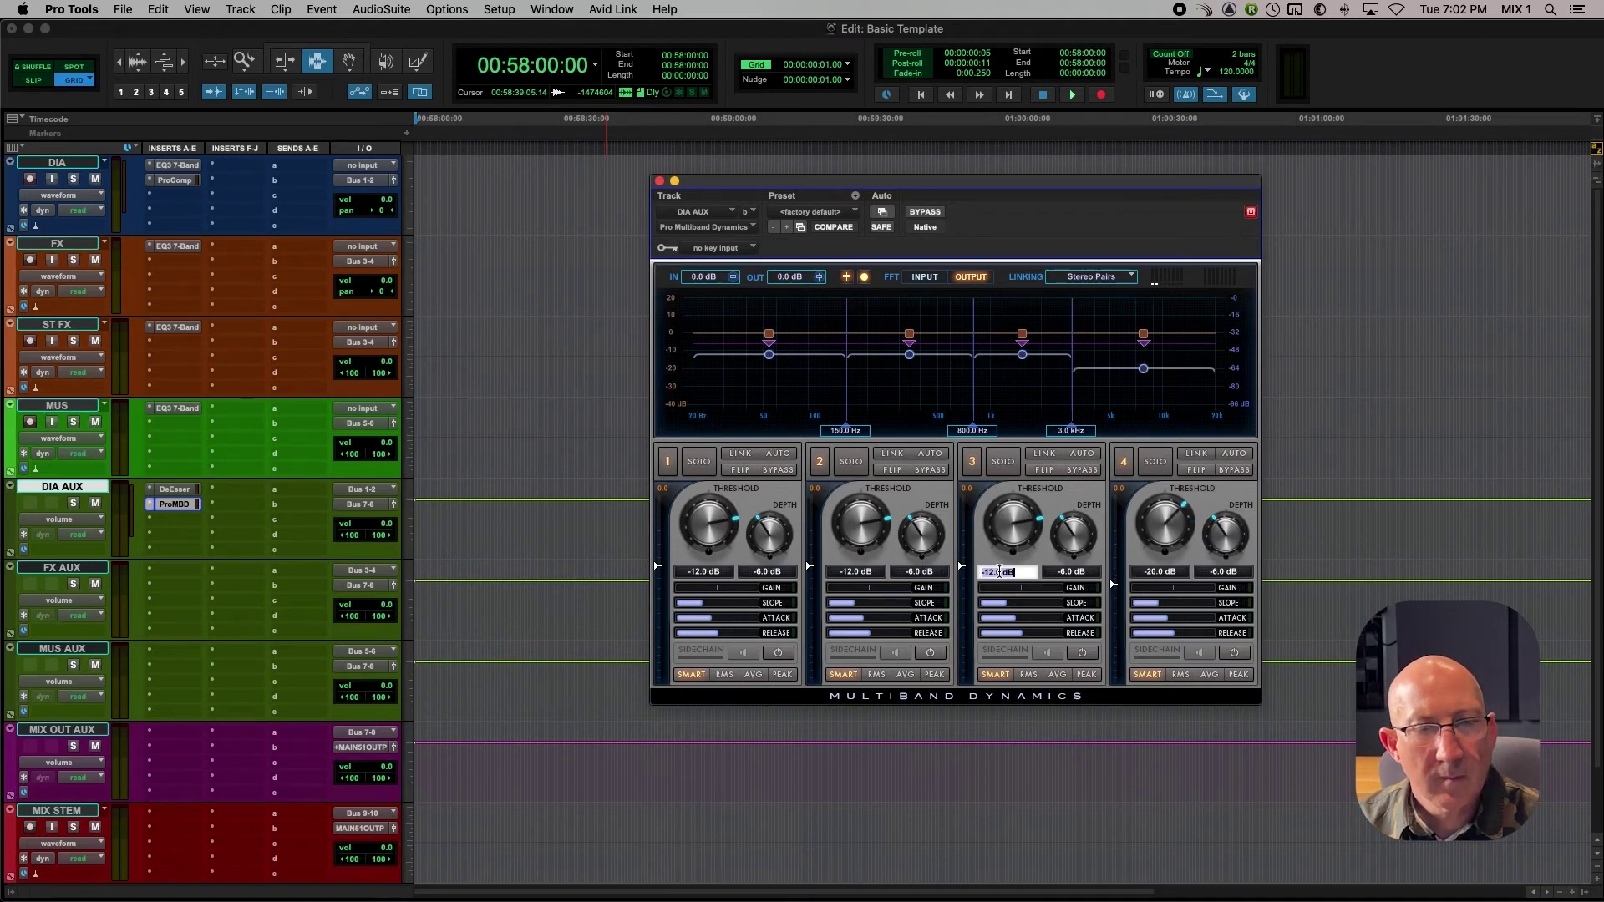
left_click(1003, 574)
type("-")
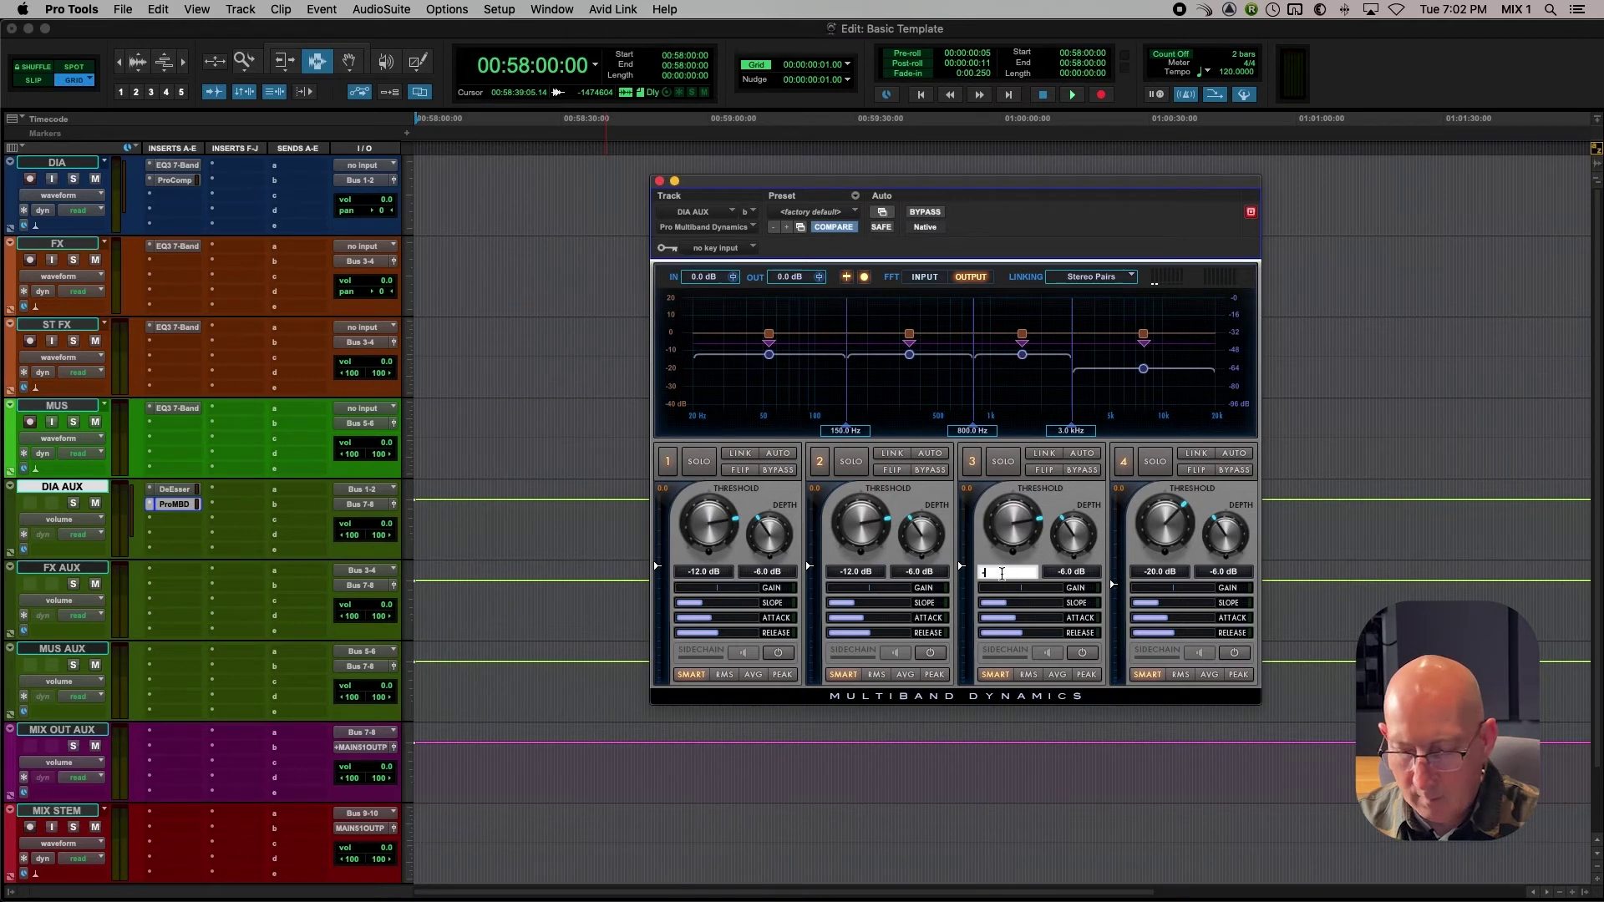
type("20")
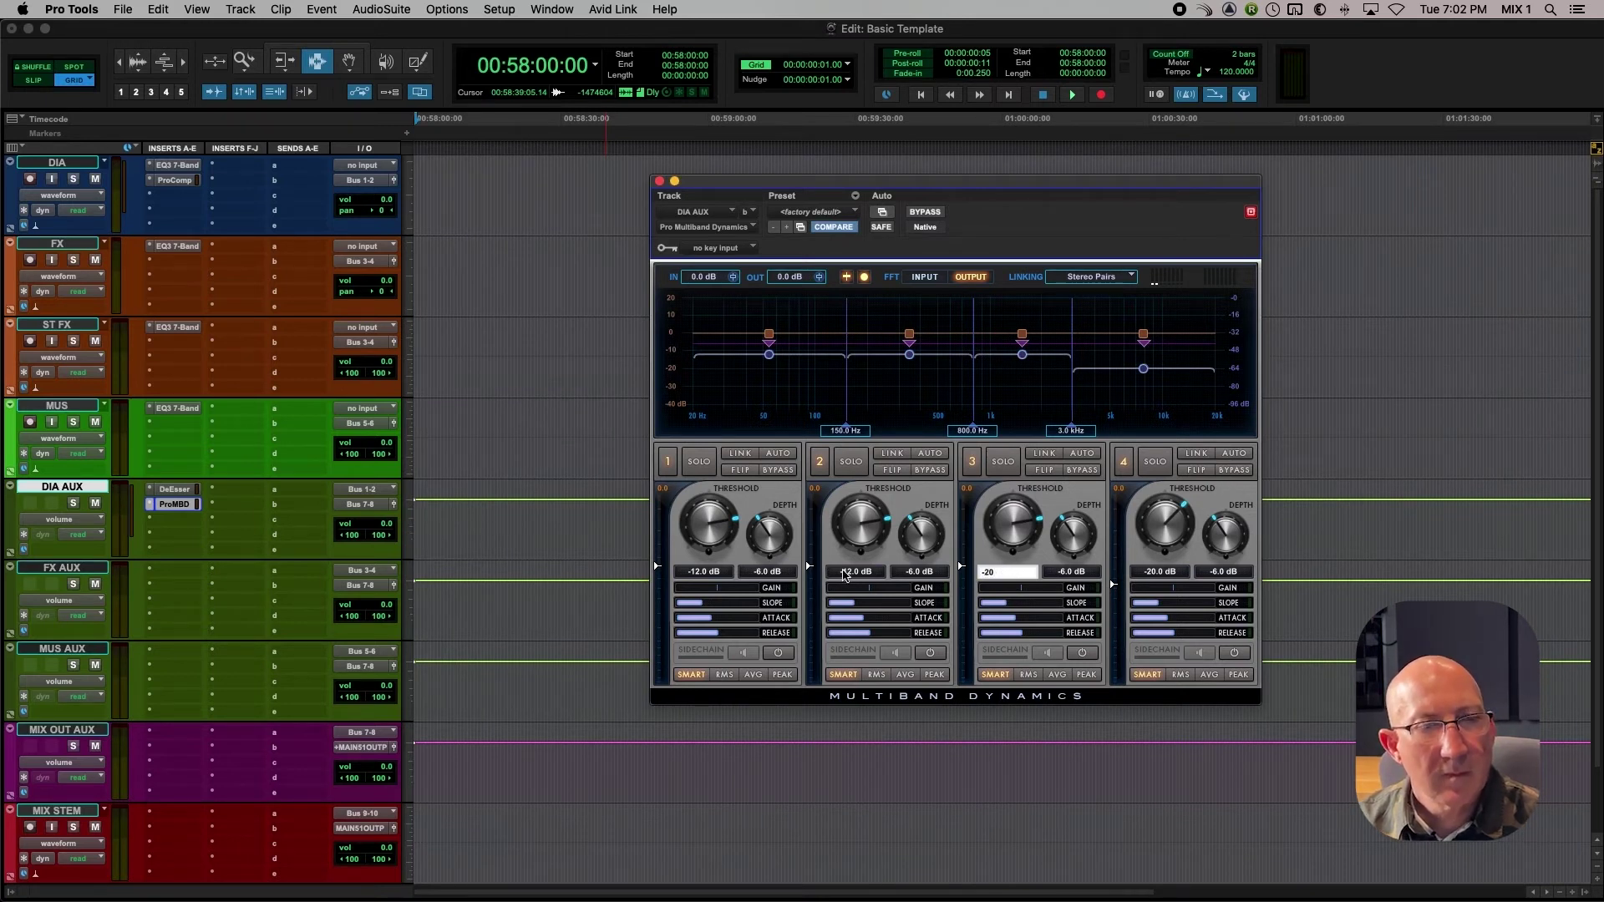
left_click(846, 575)
type("-")
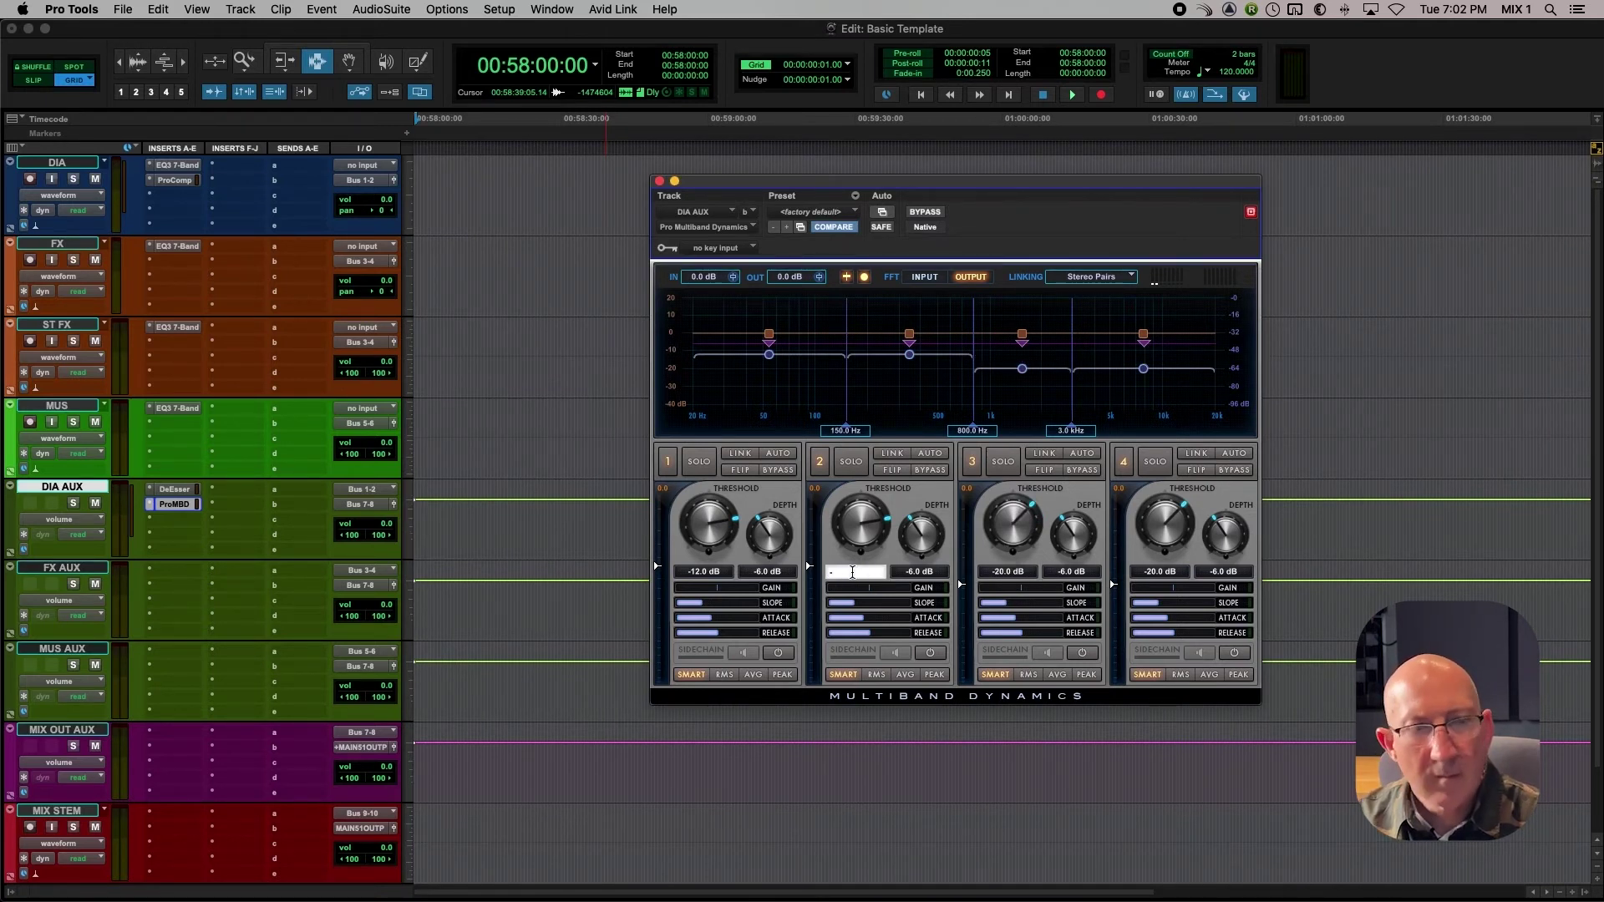
type("20")
key("Return")
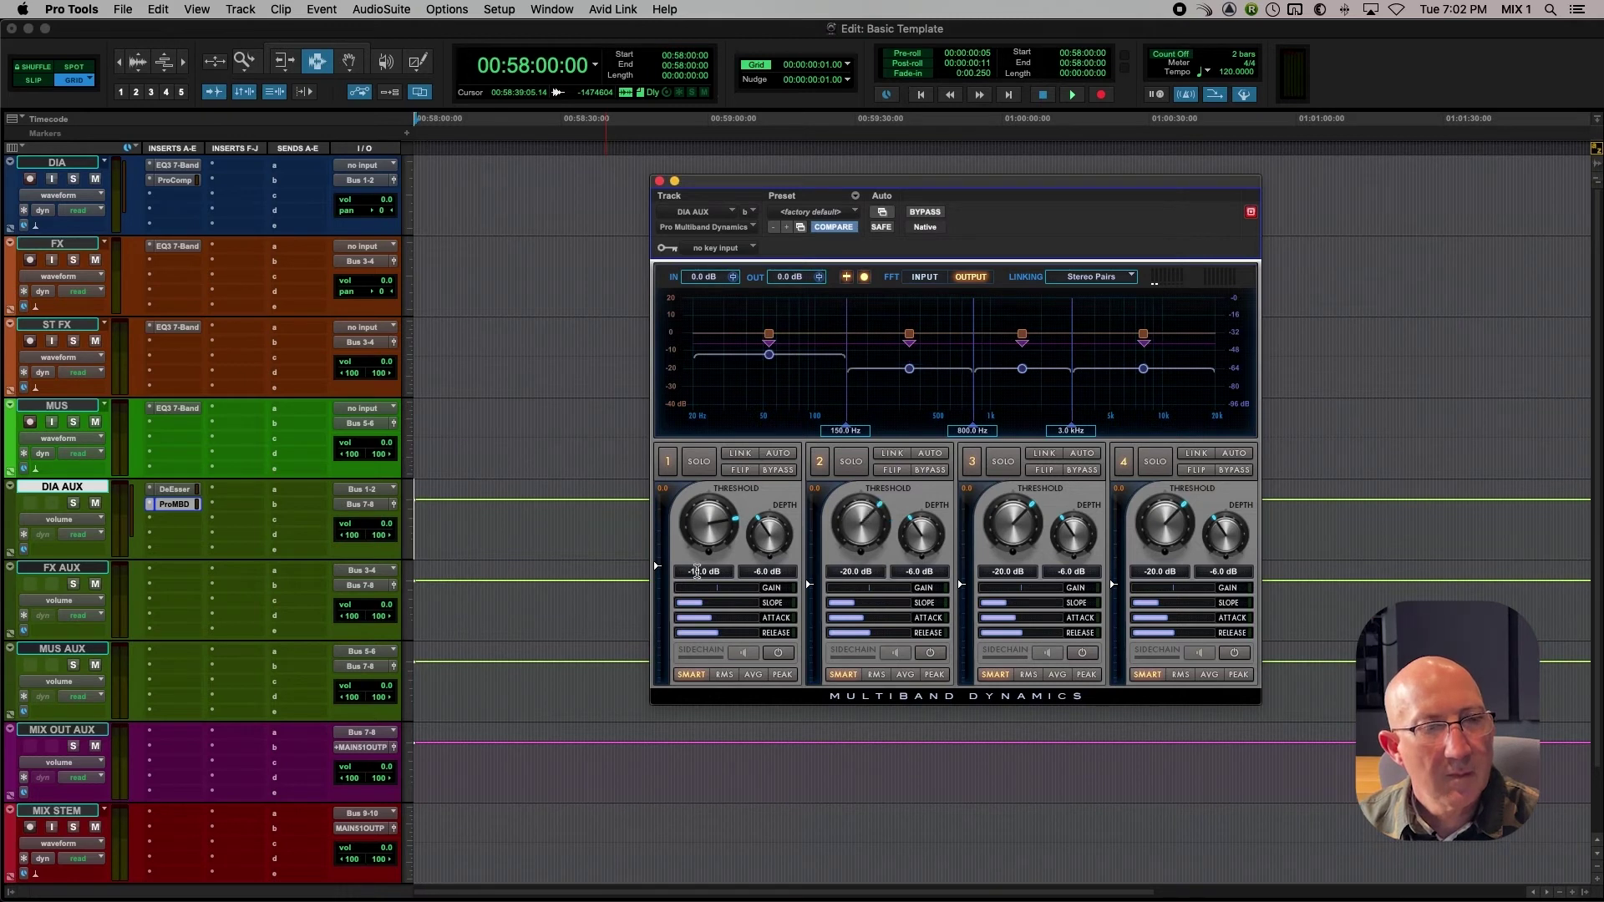
left_click(697, 572)
type("-20")
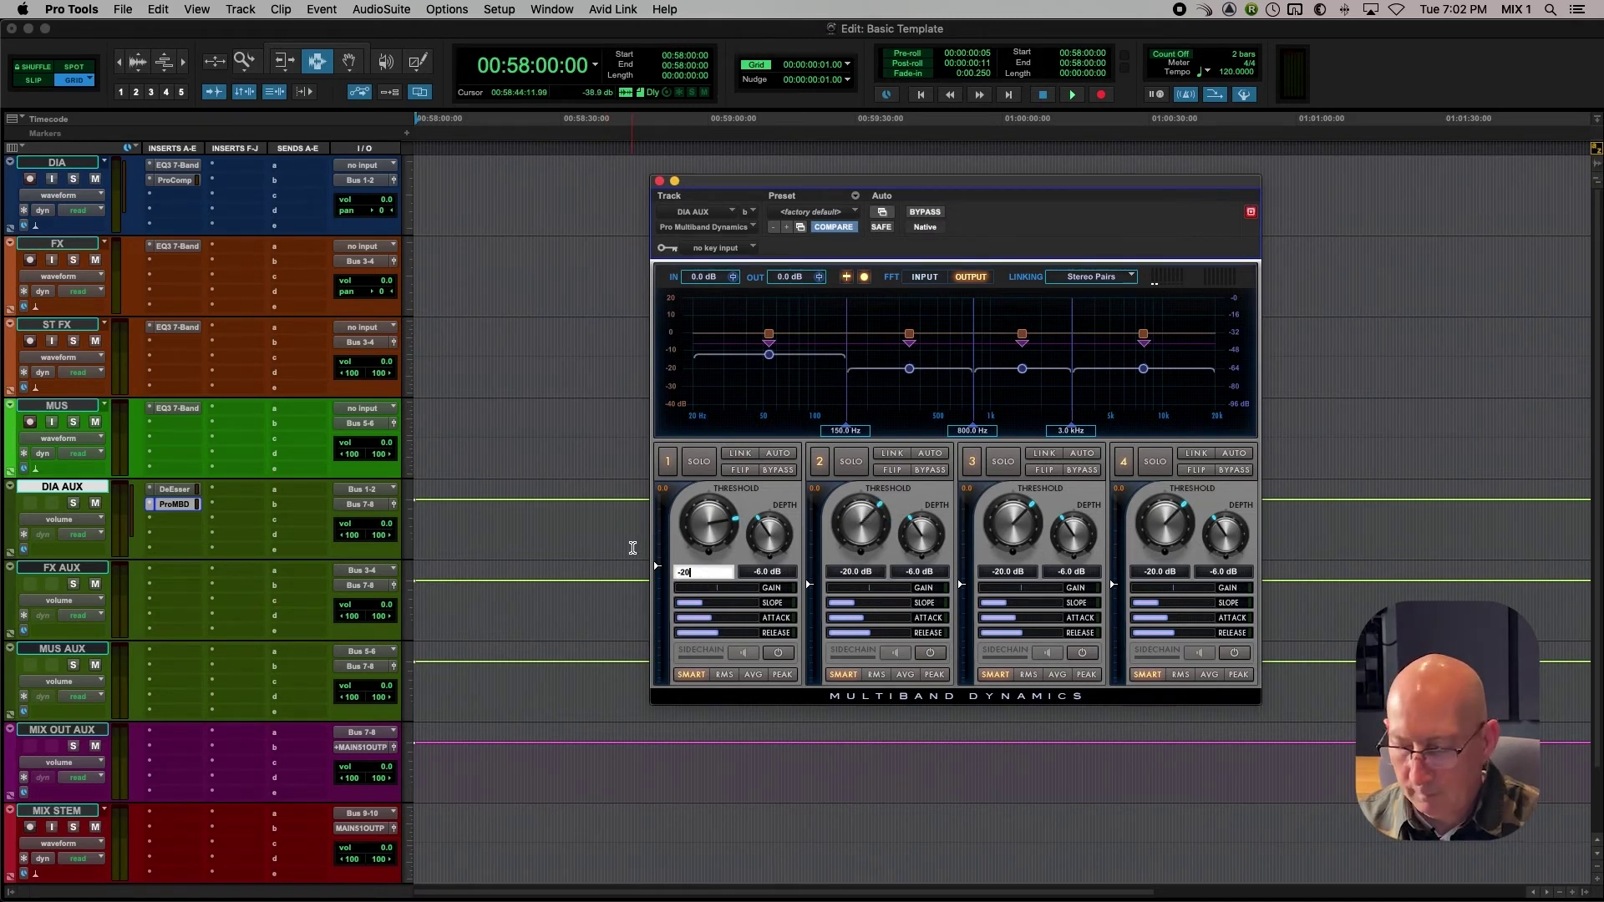
key("Return")
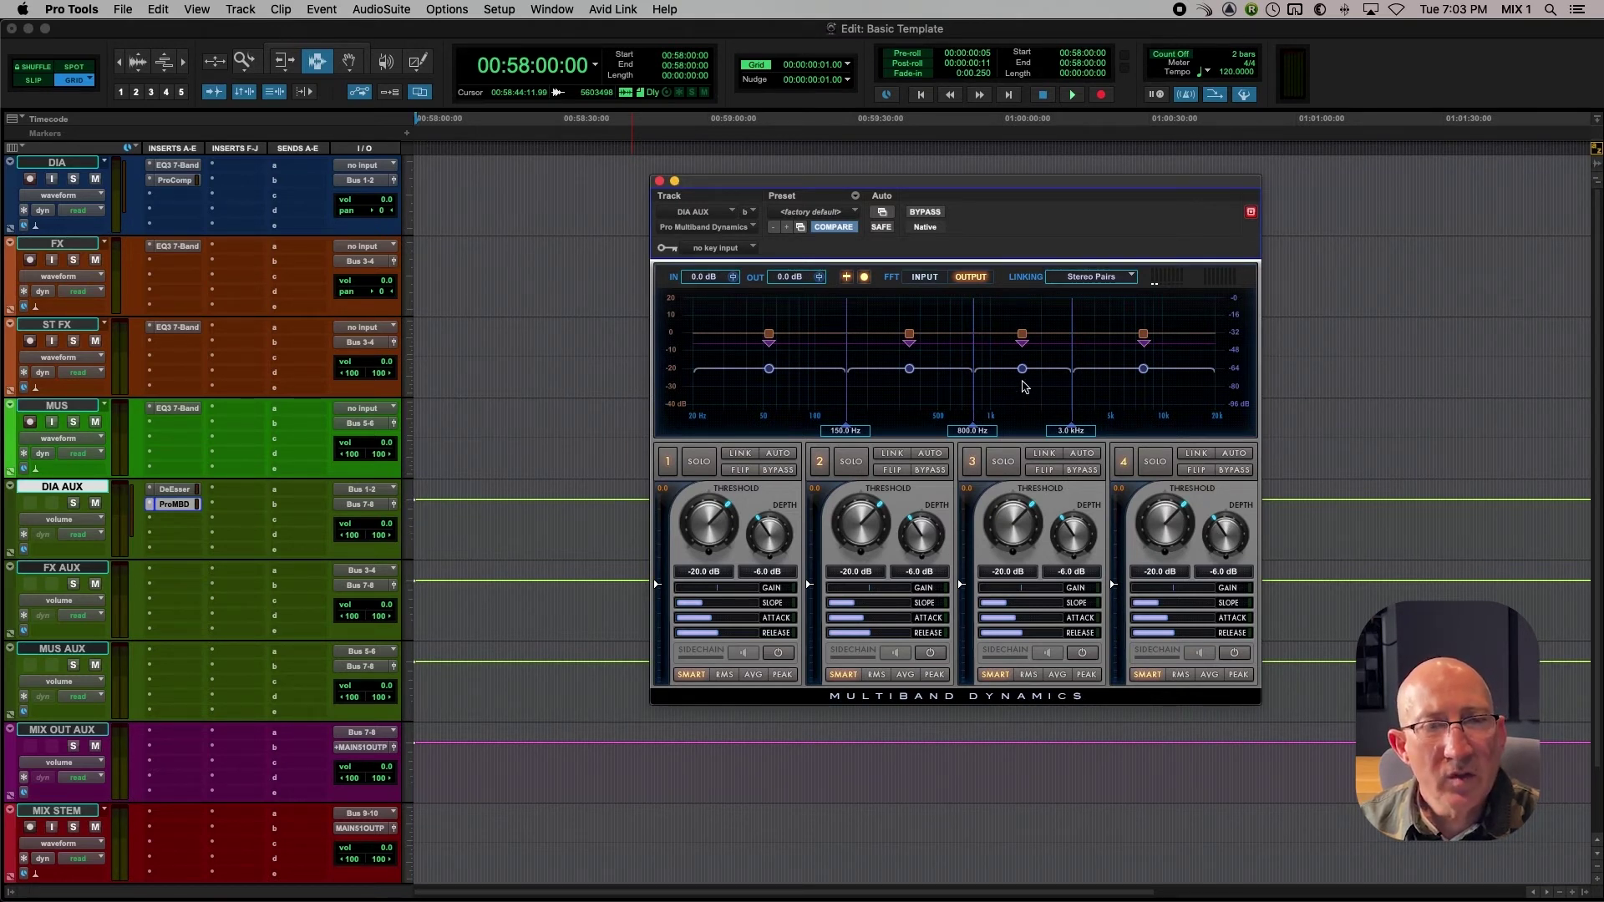
Step: Get ready to close the Pro Multiband Dynamics window on DIA AUX
mouse_move(1025, 389)
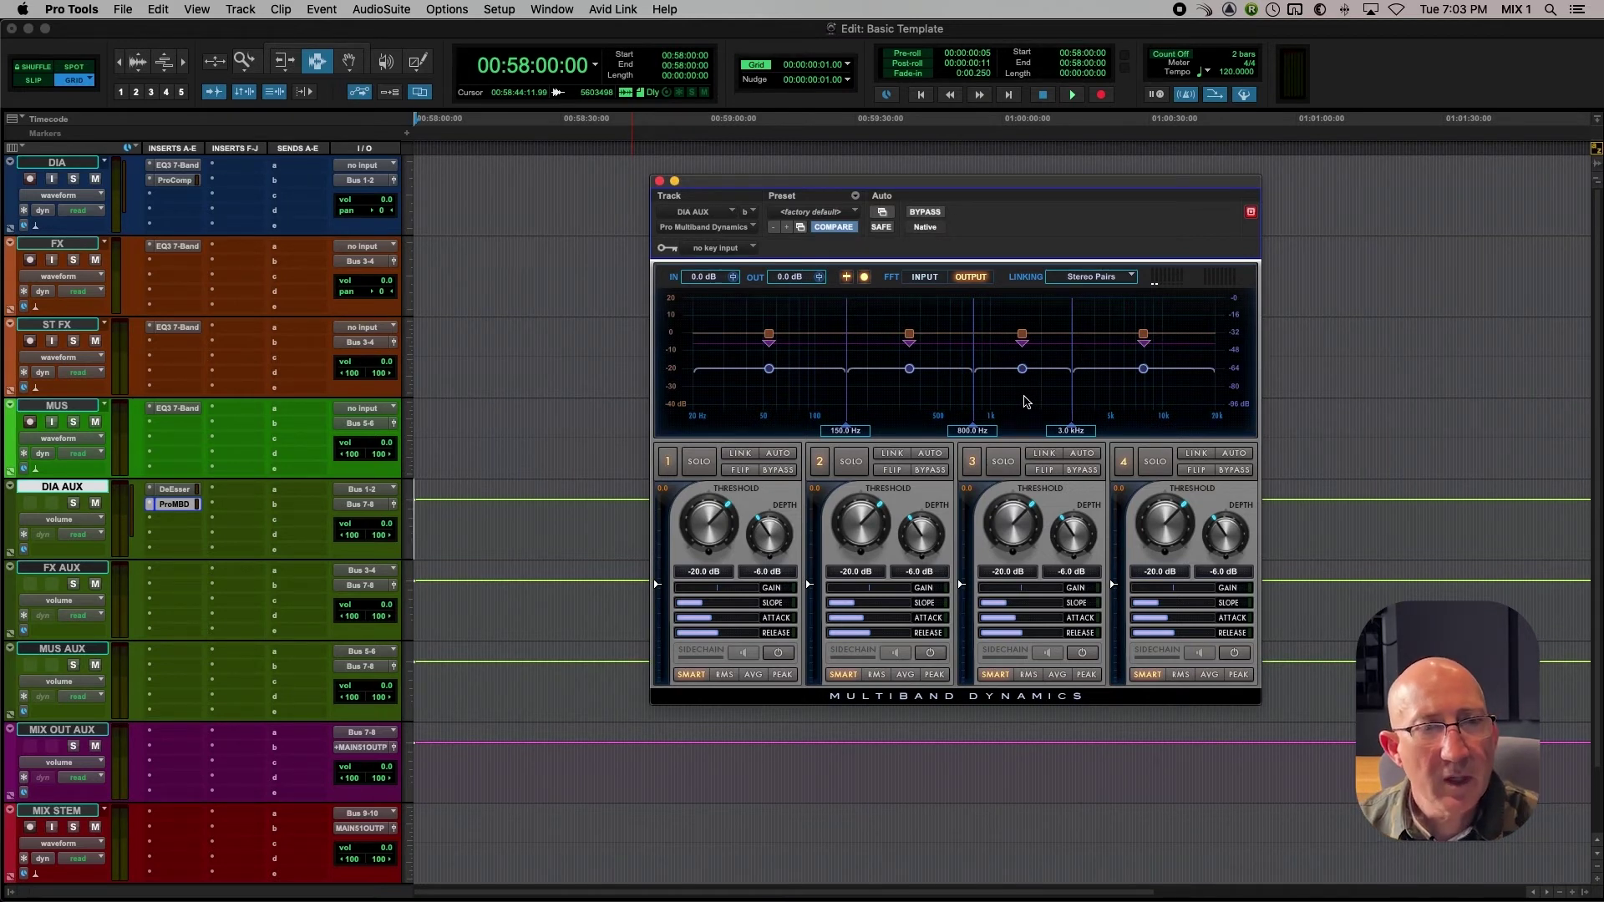
Step: Insert a stereo Pro Limiter in the FX AUX track's first insert slot
left_click(660, 181)
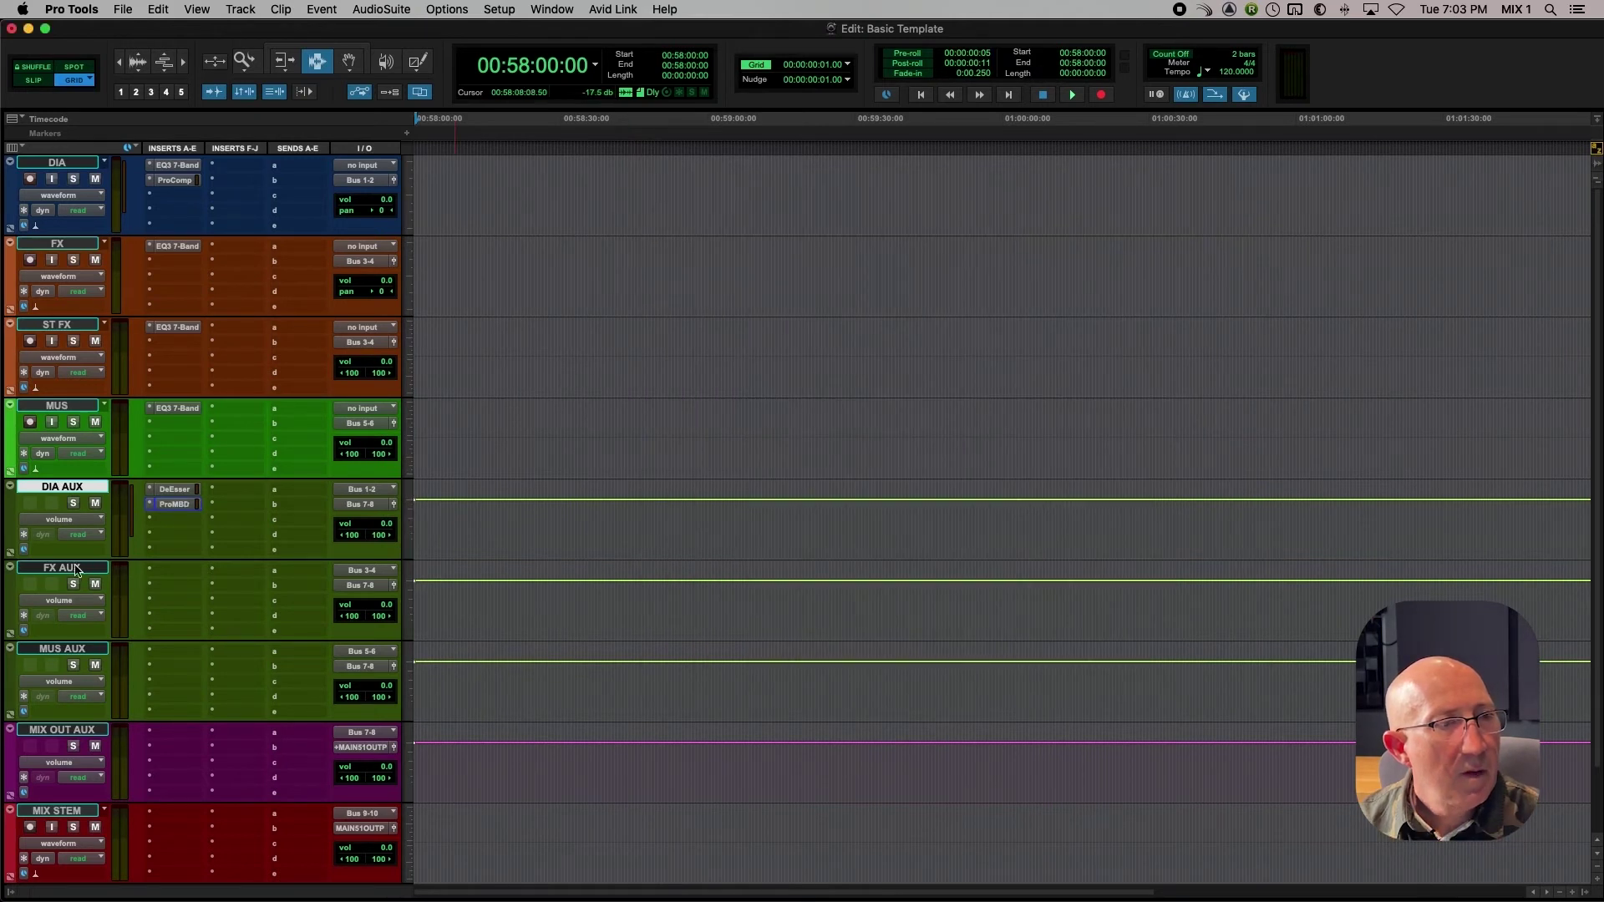
left_click(85, 571)
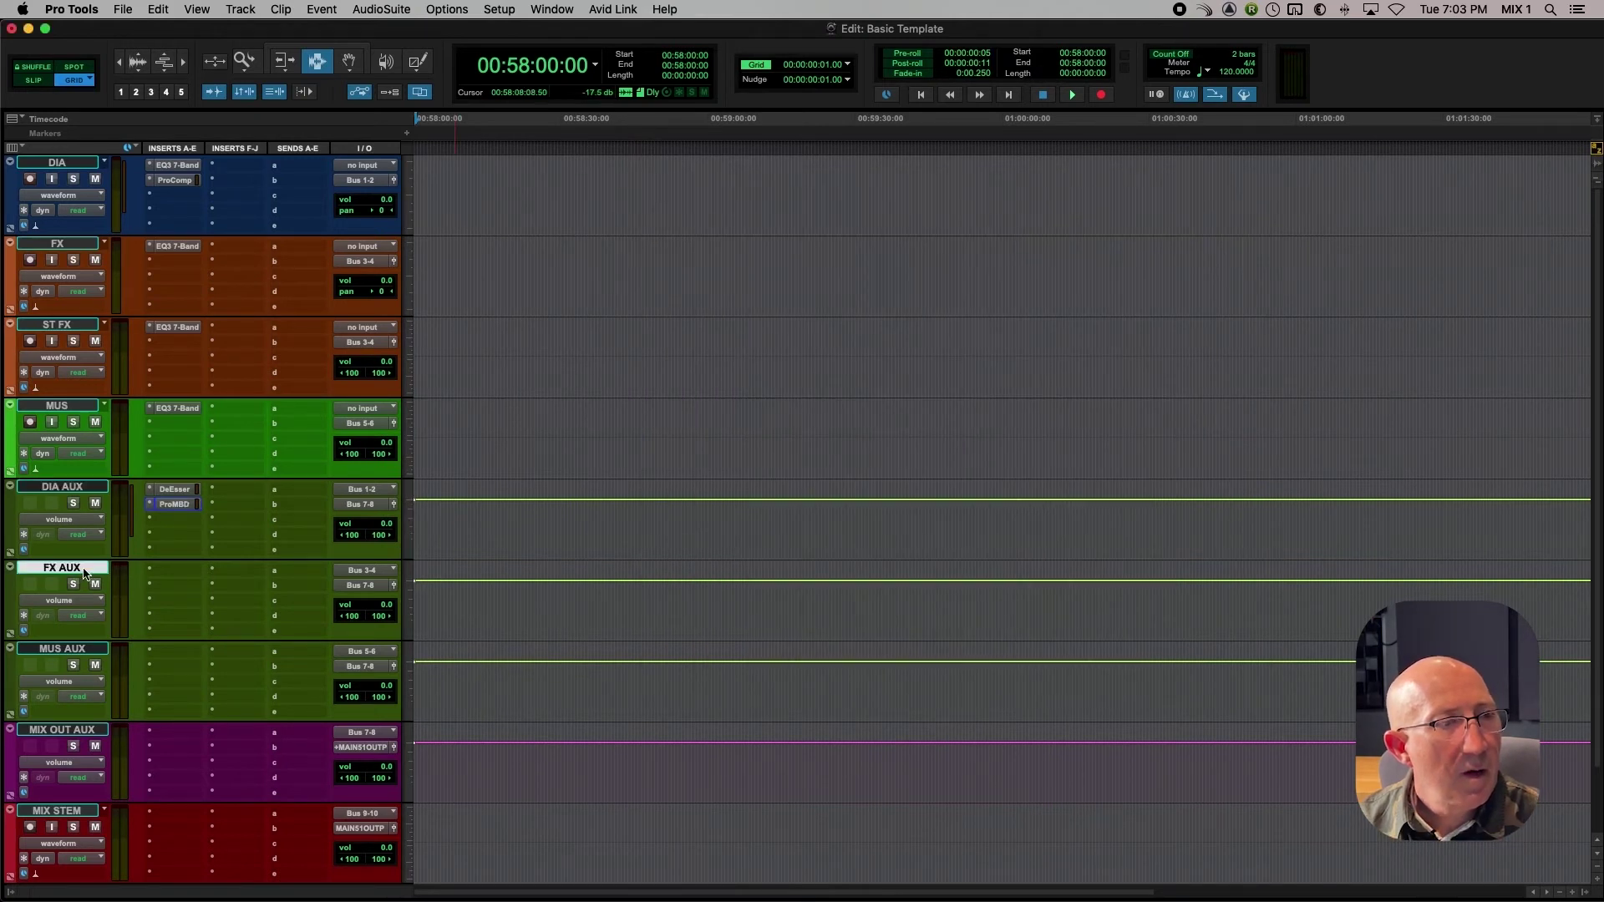
left_click(175, 576)
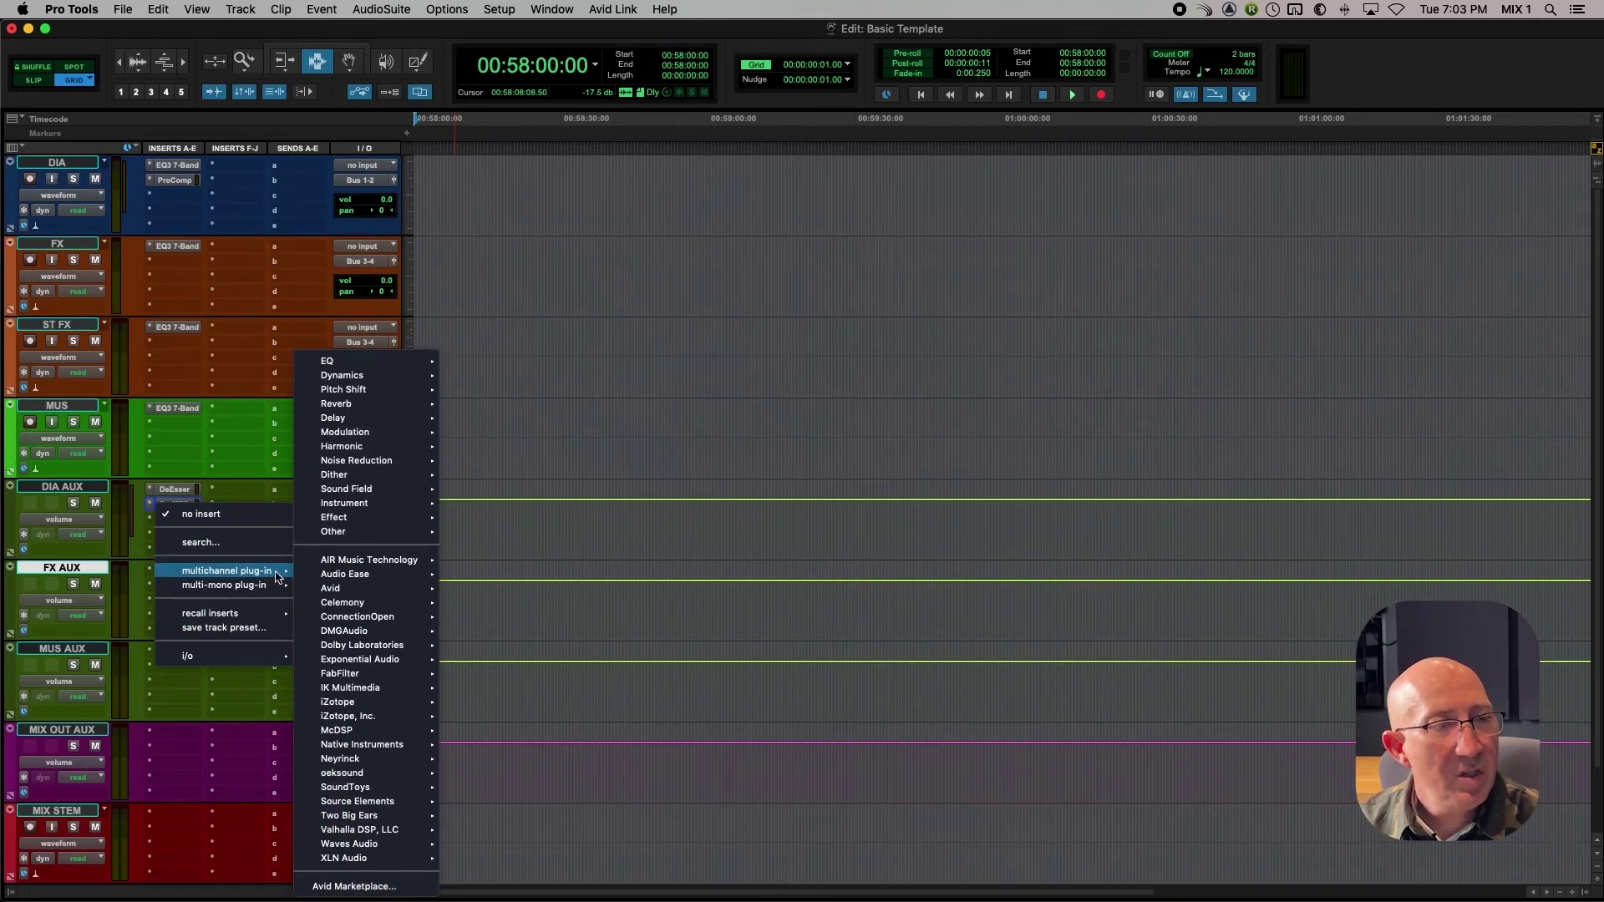
mouse_move(348, 376)
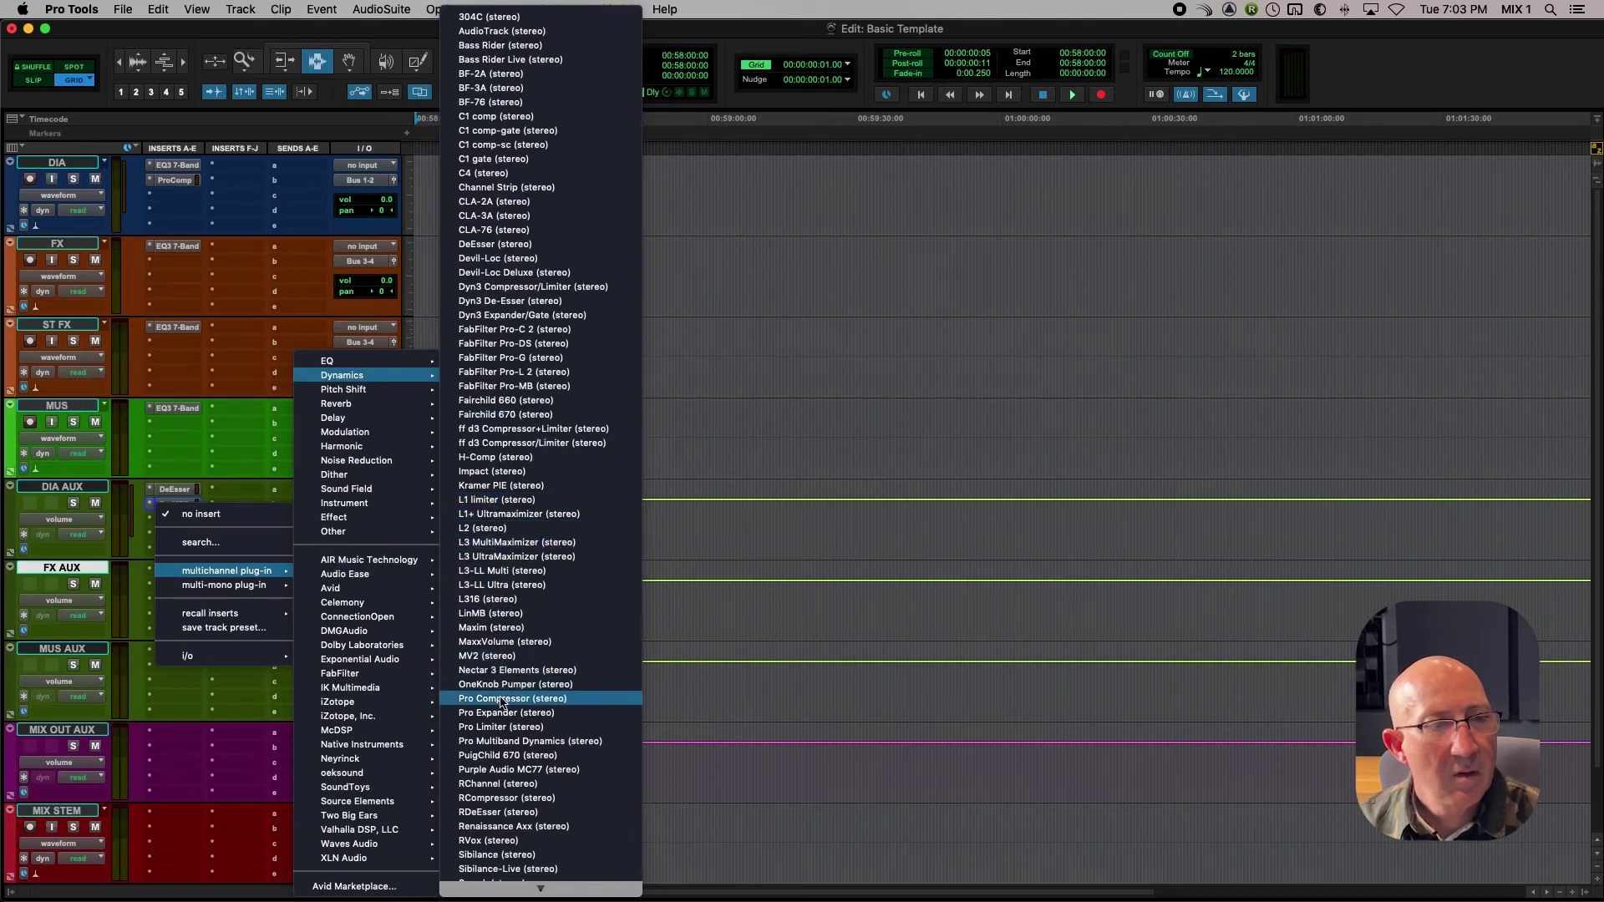
left_click(491, 727)
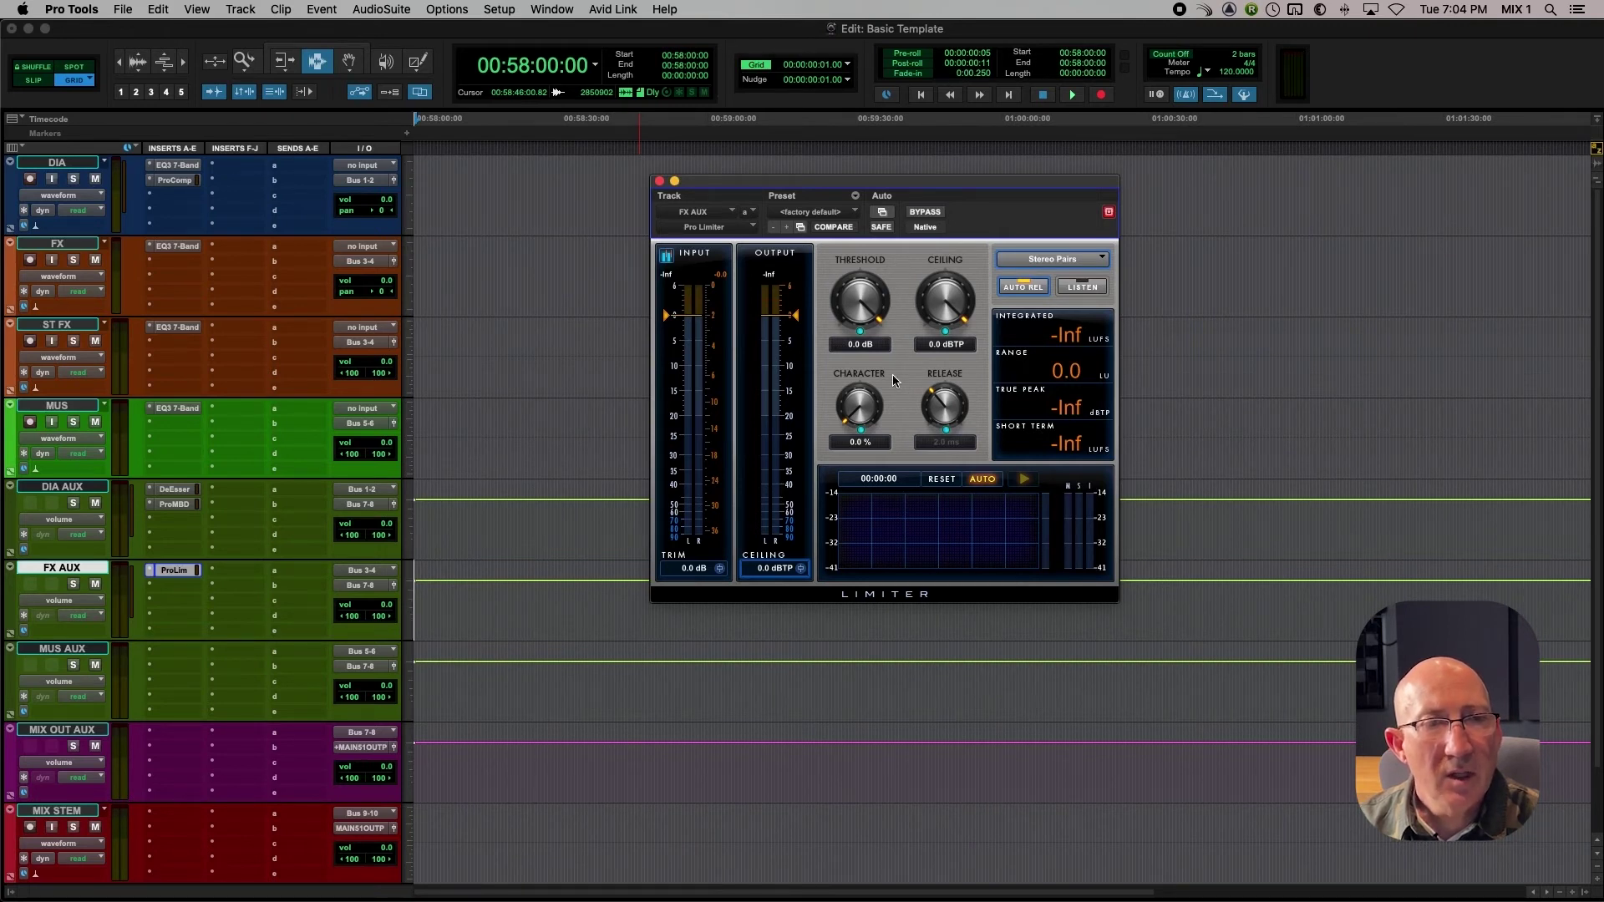
Step: Set the FX AUX Pro Limiter to -2 dB threshold and -2 dBTP ceiling
left_click(855, 348)
type("-2")
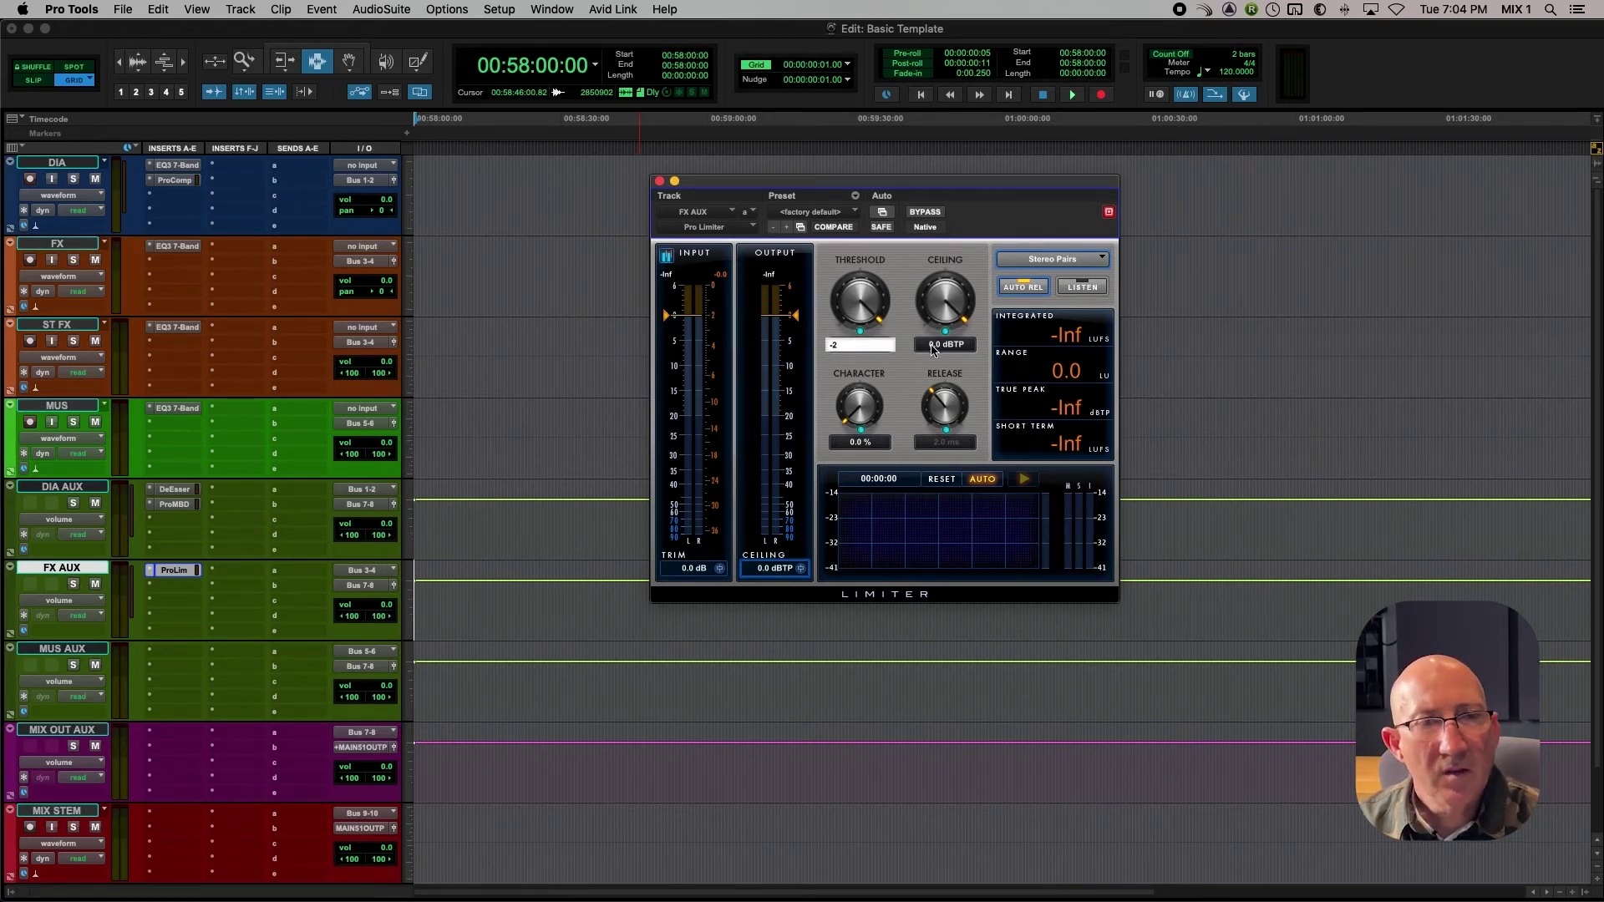
left_click(932, 345)
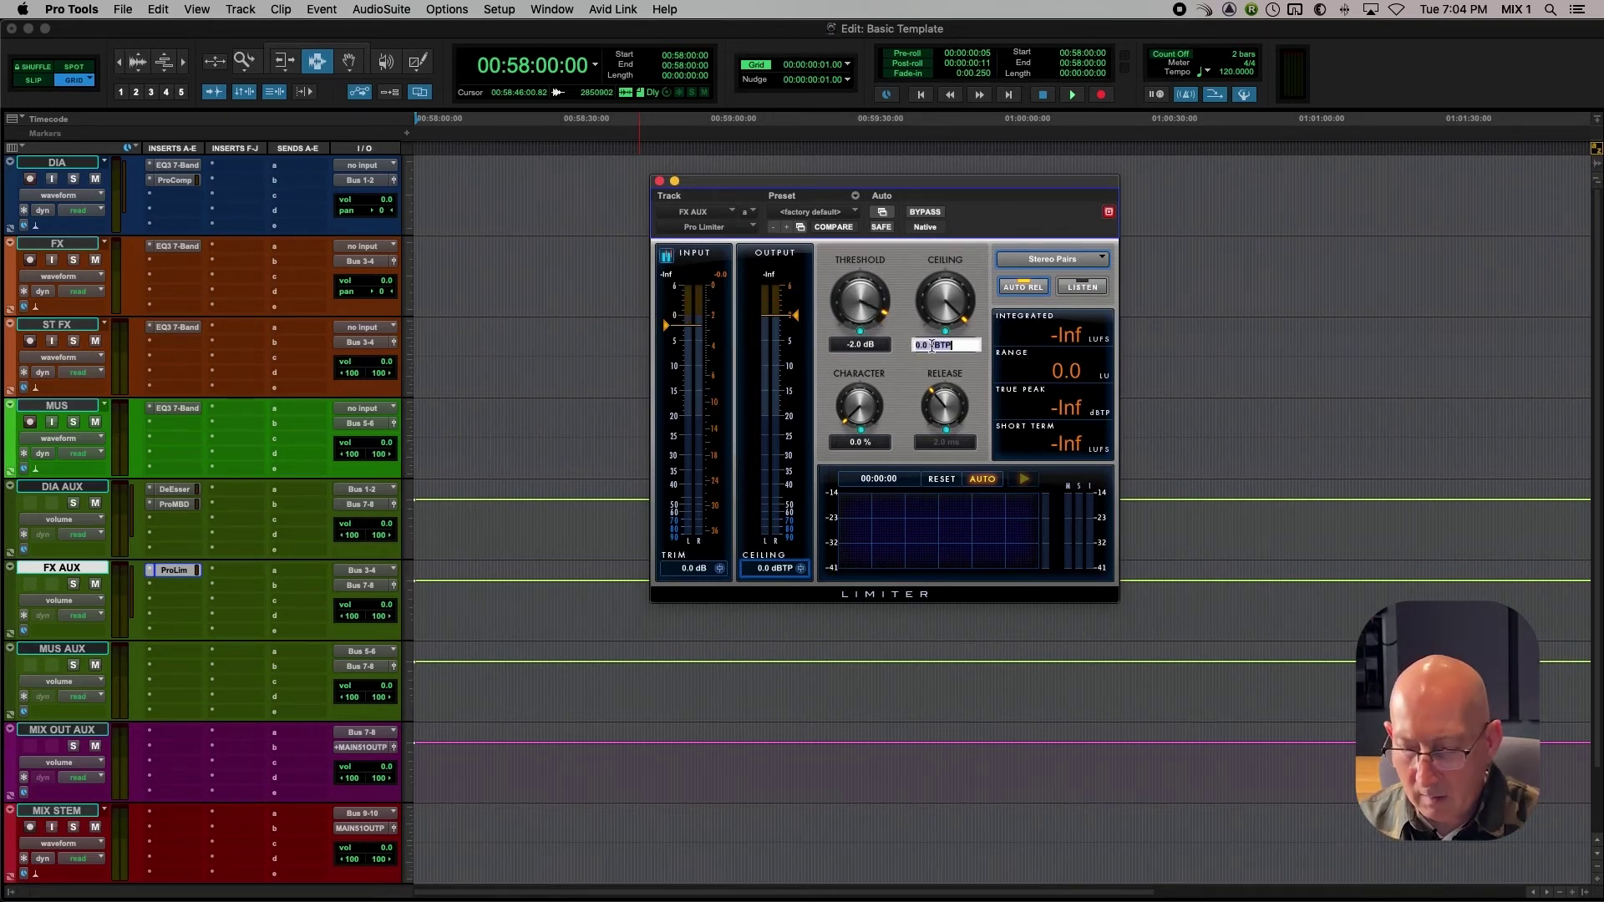
type("-2")
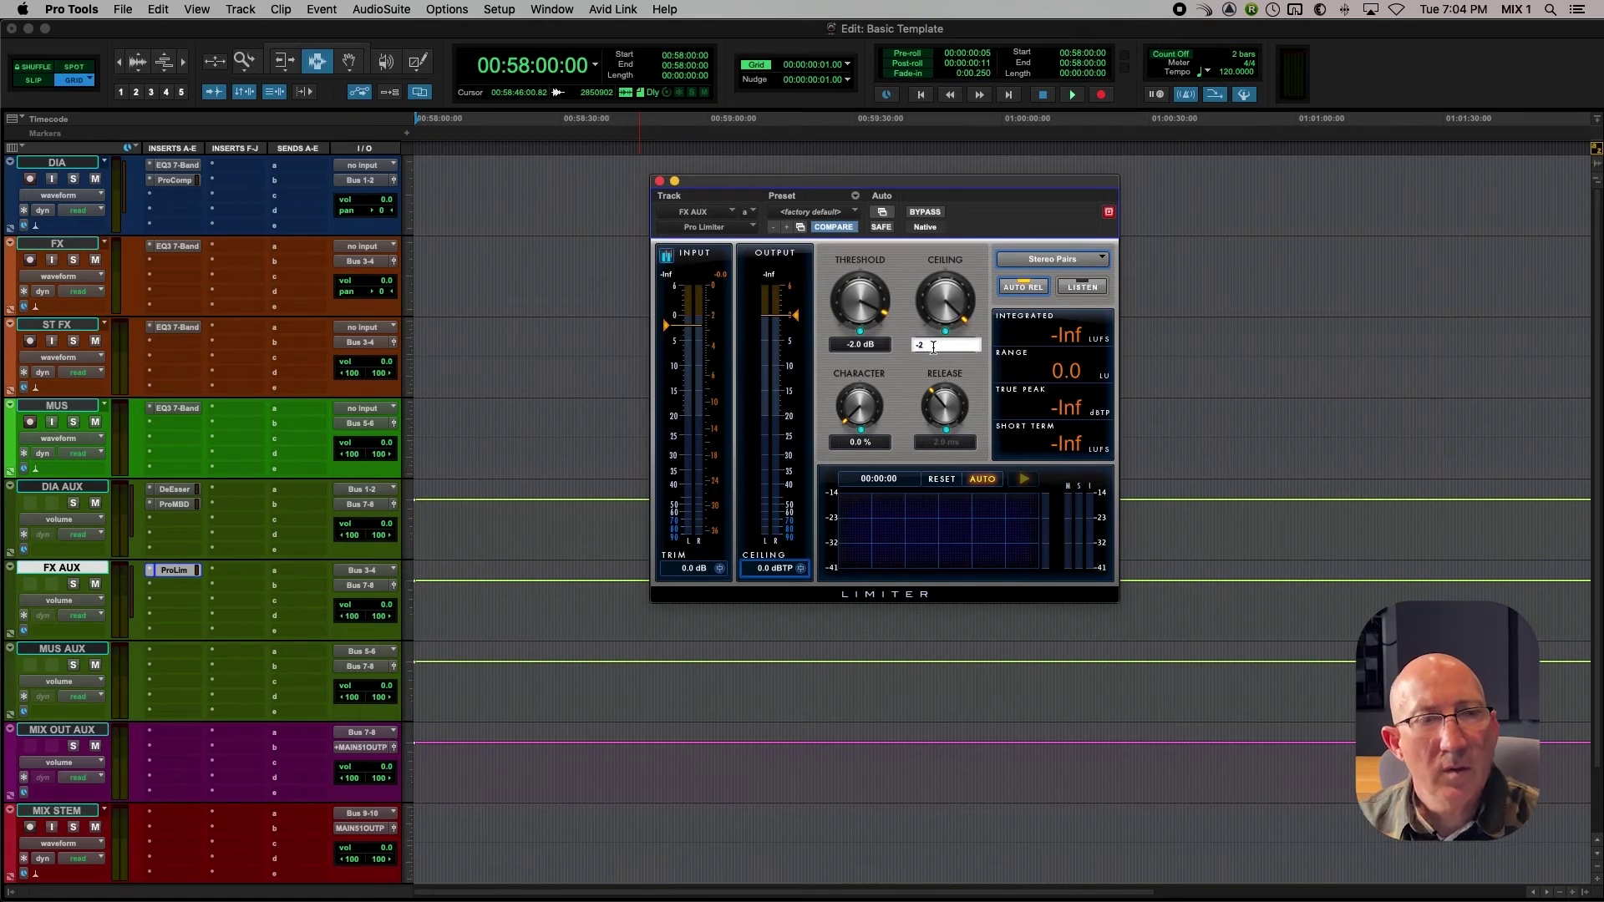
key("Return")
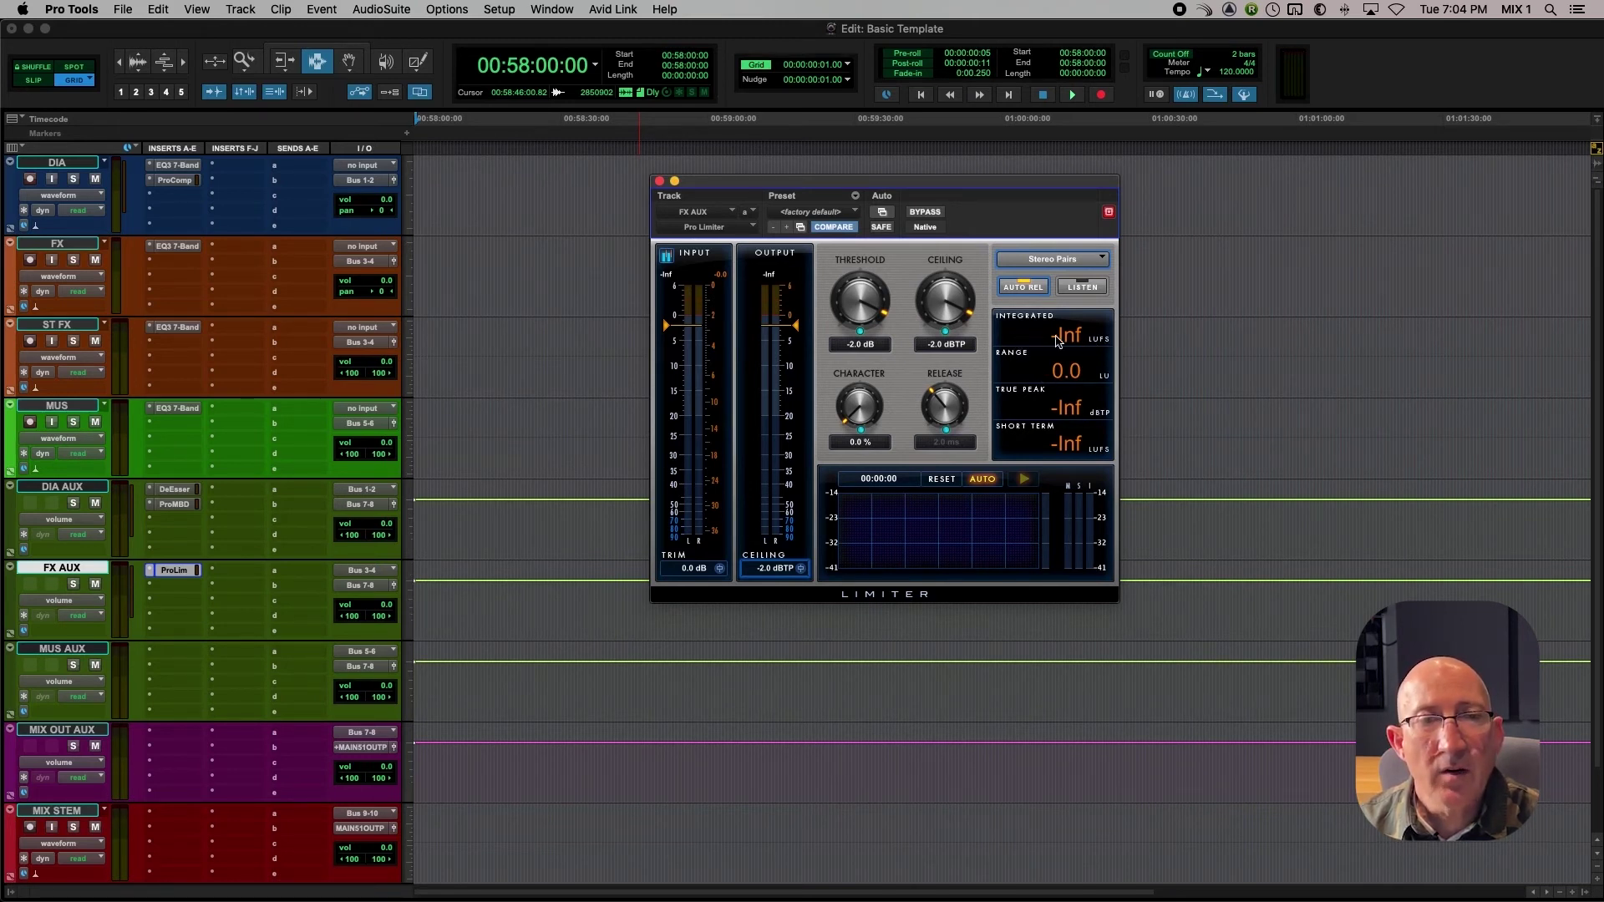
left_click(659, 180)
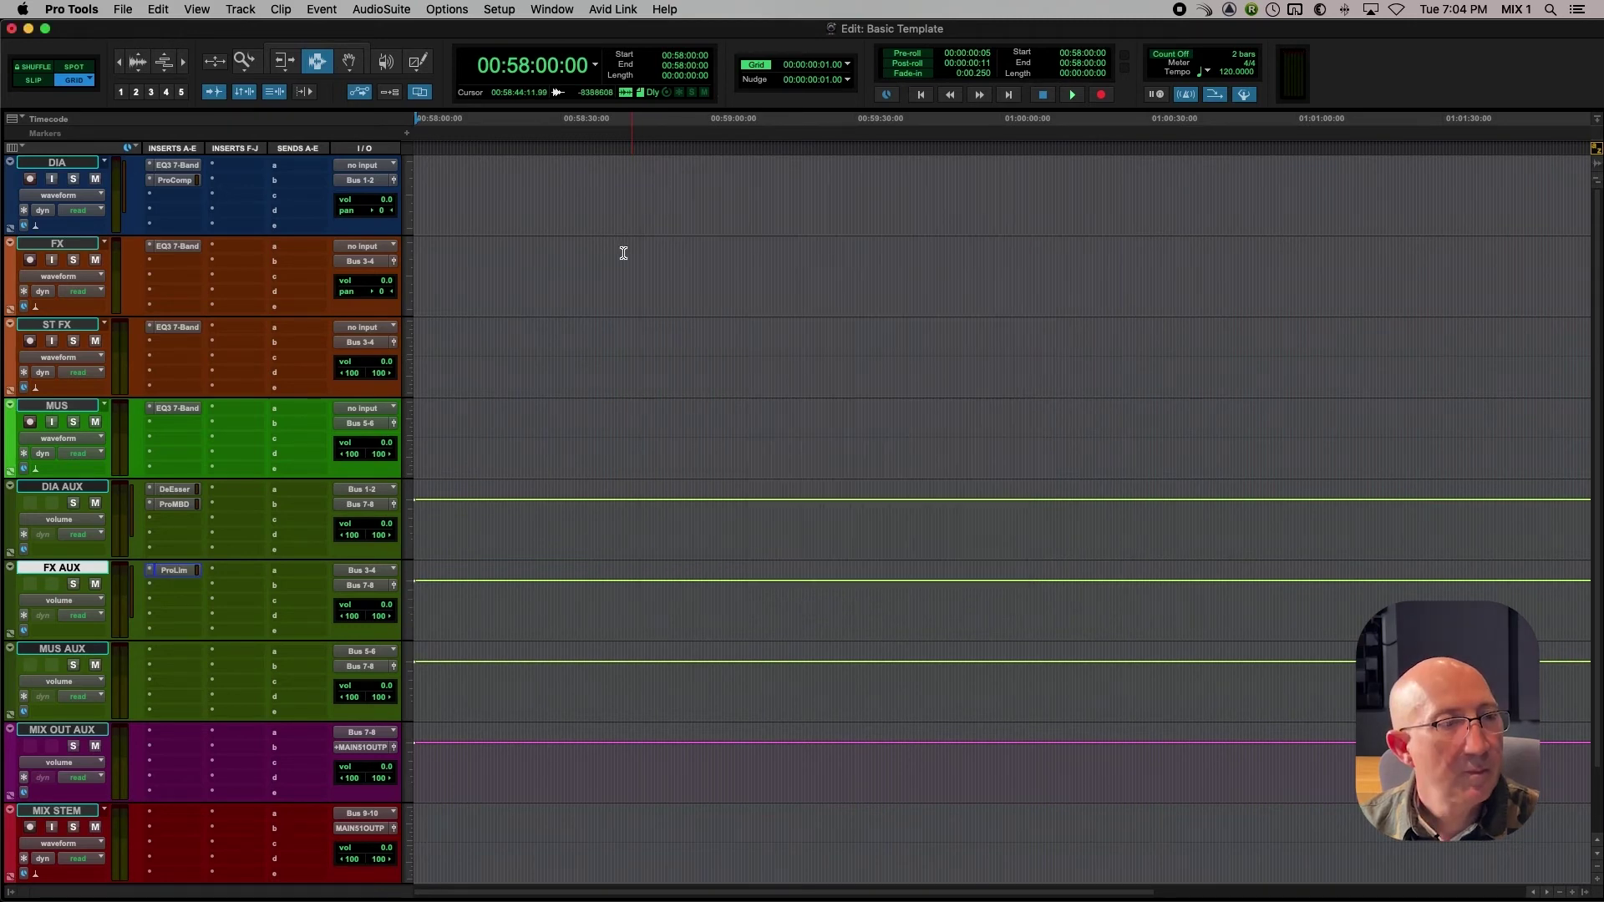
Step: Duplicate the FX AUX Pro Limiter, with its -2 dB settings, into MUS AUX's first insert slot
left_click(174, 572)
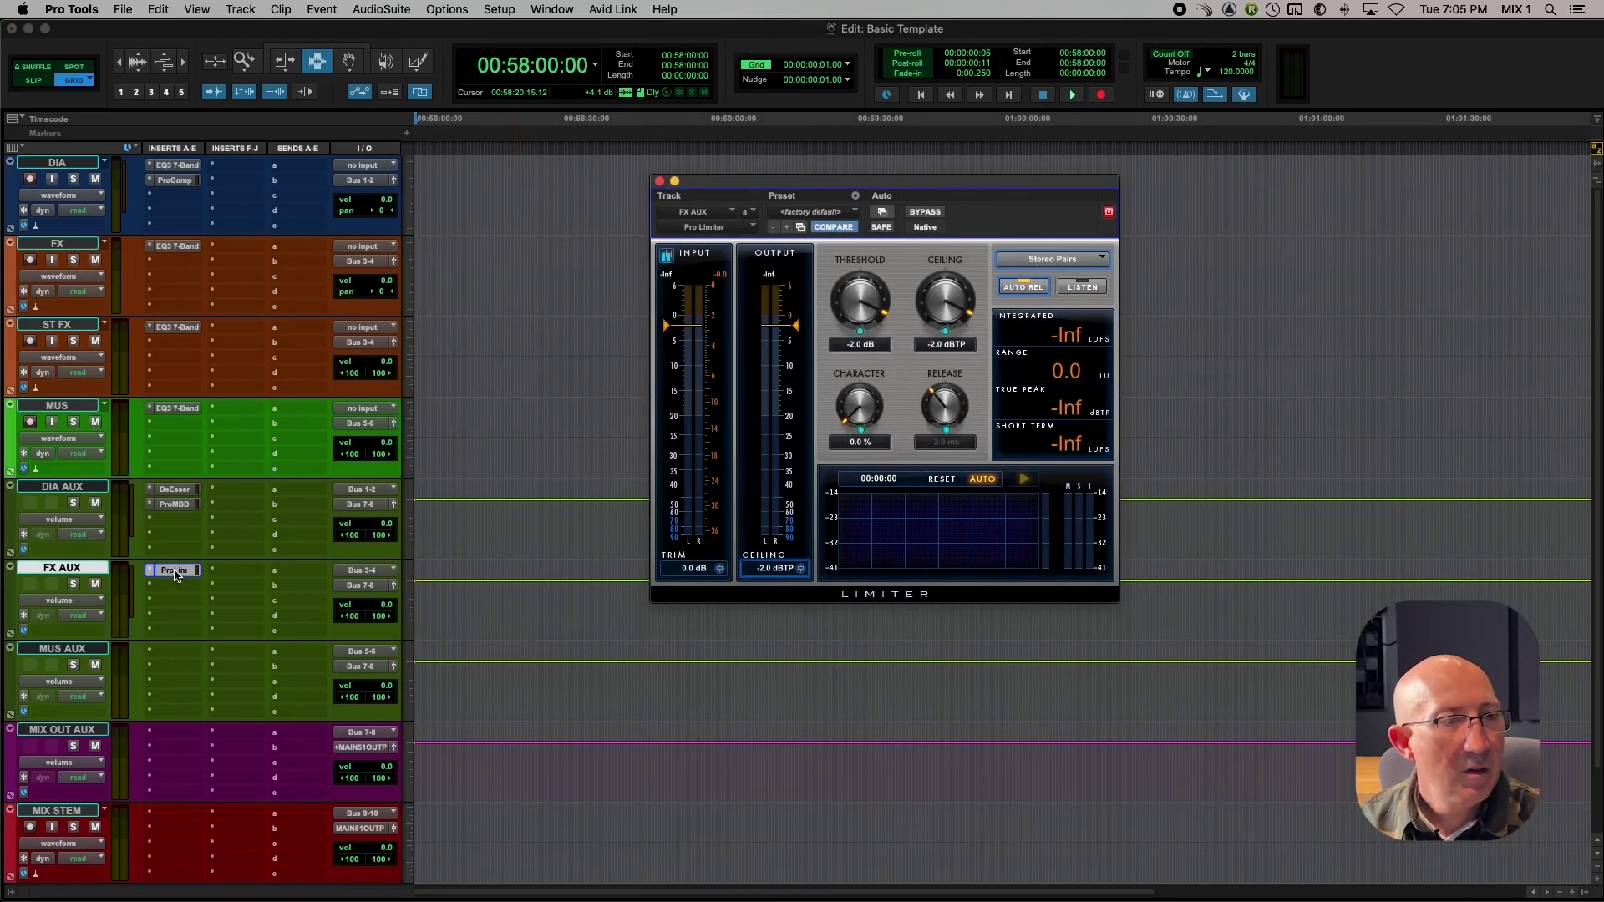
left_click_drag(175, 662, 175, 657)
left_click(171, 652)
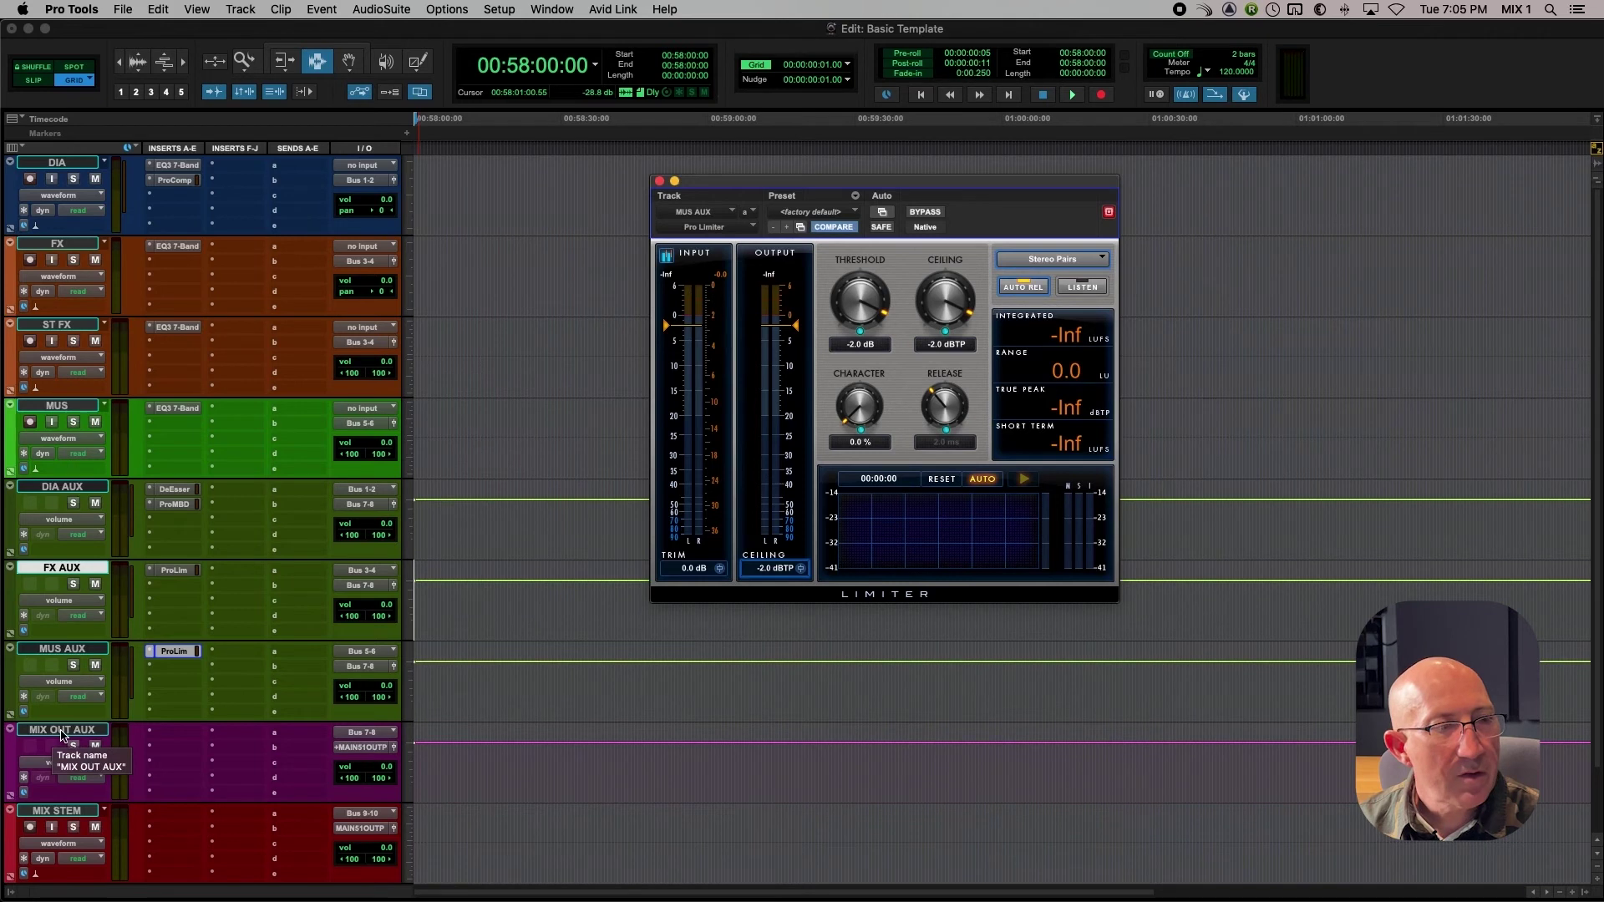
key("super+w")
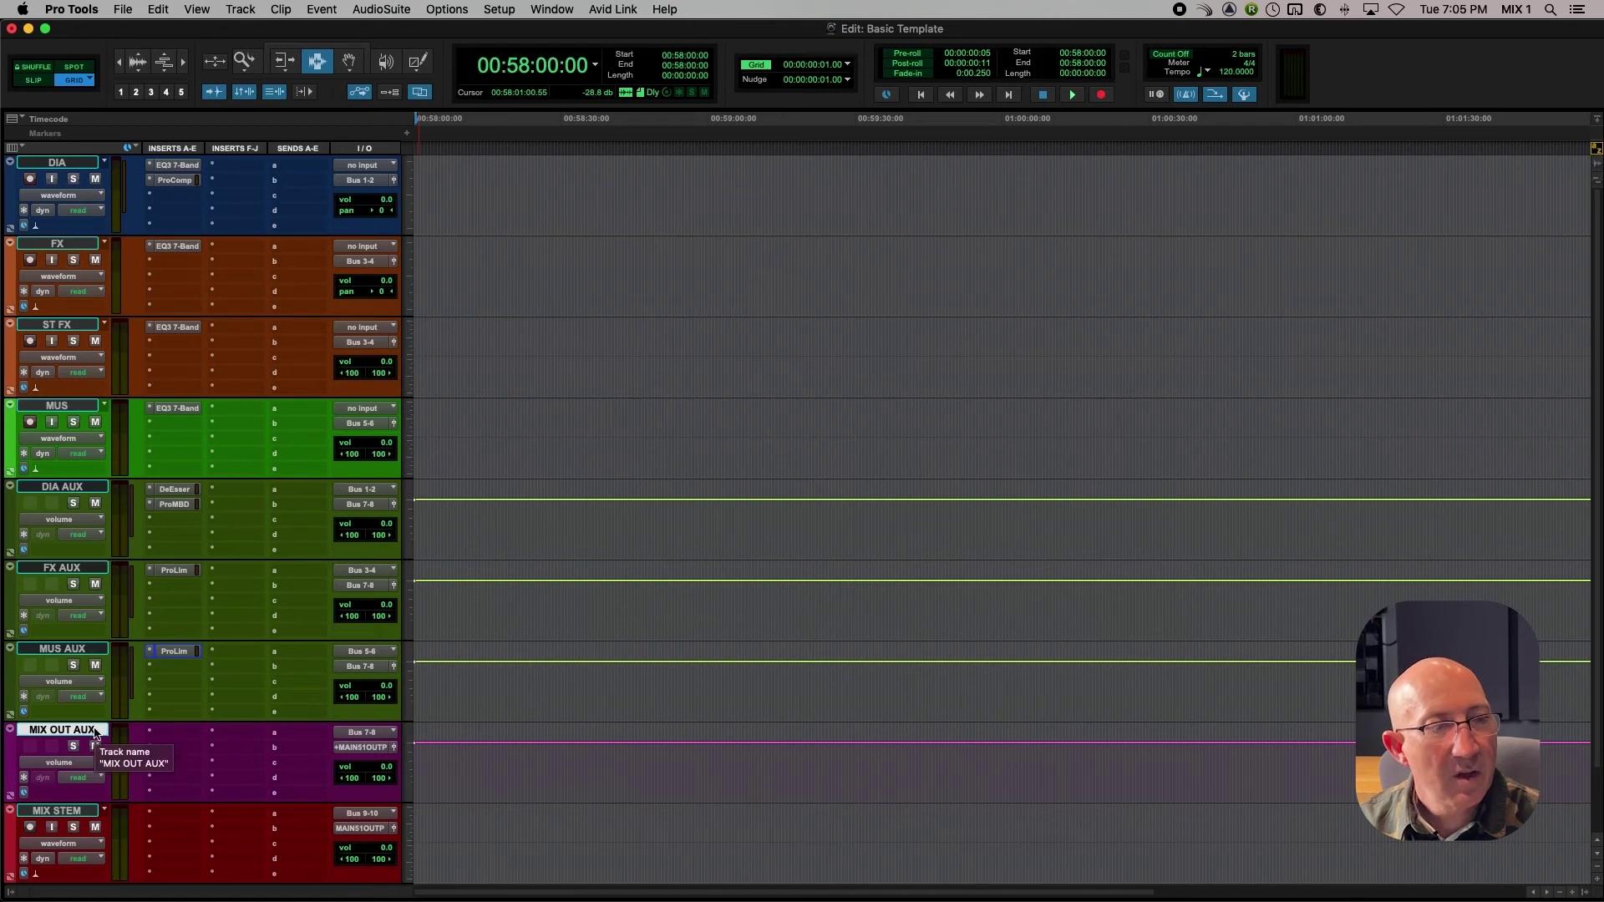
Step: Insert a stereo Pro Limiter in MIX OUT AUX's first insert slot
left_click(173, 735)
mouse_move(173, 735)
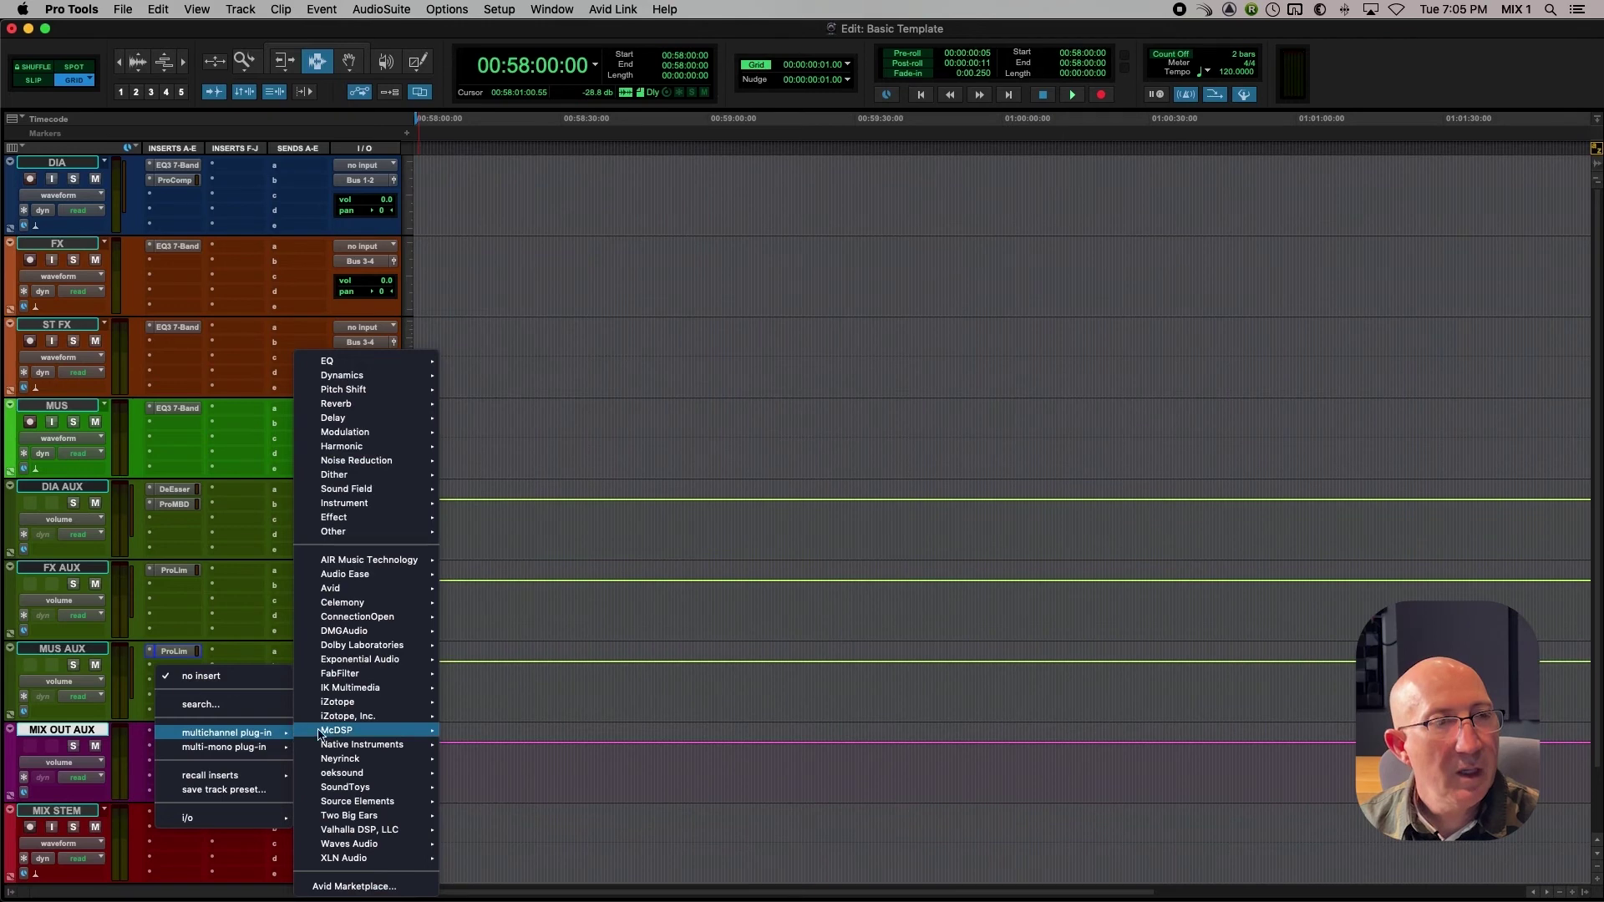
mouse_move(357, 381)
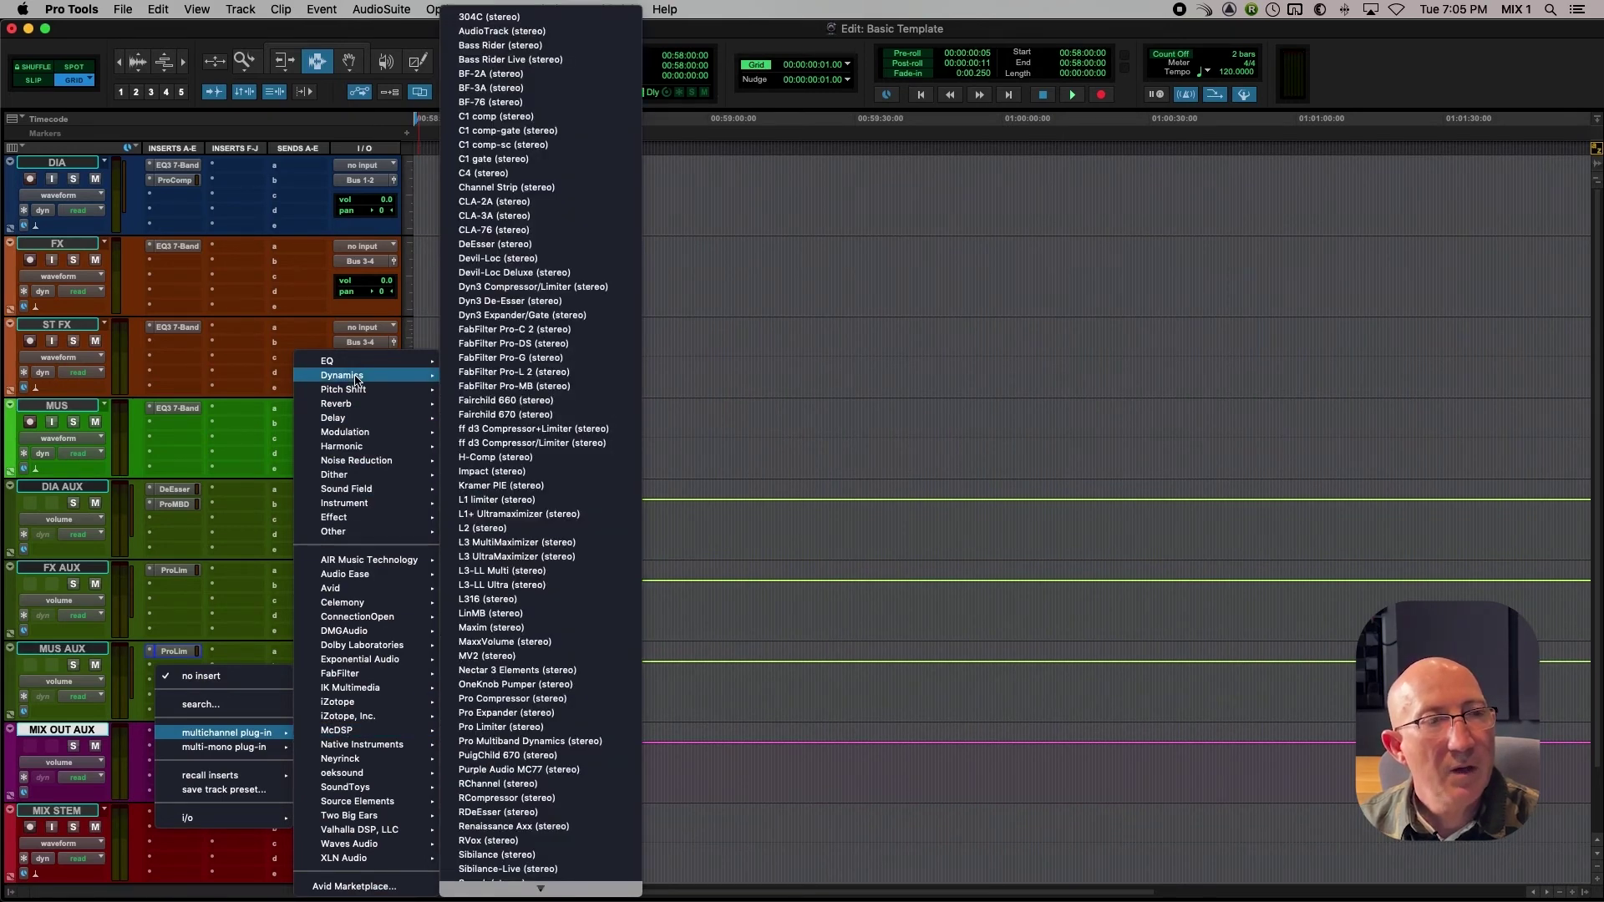
left_click(490, 727)
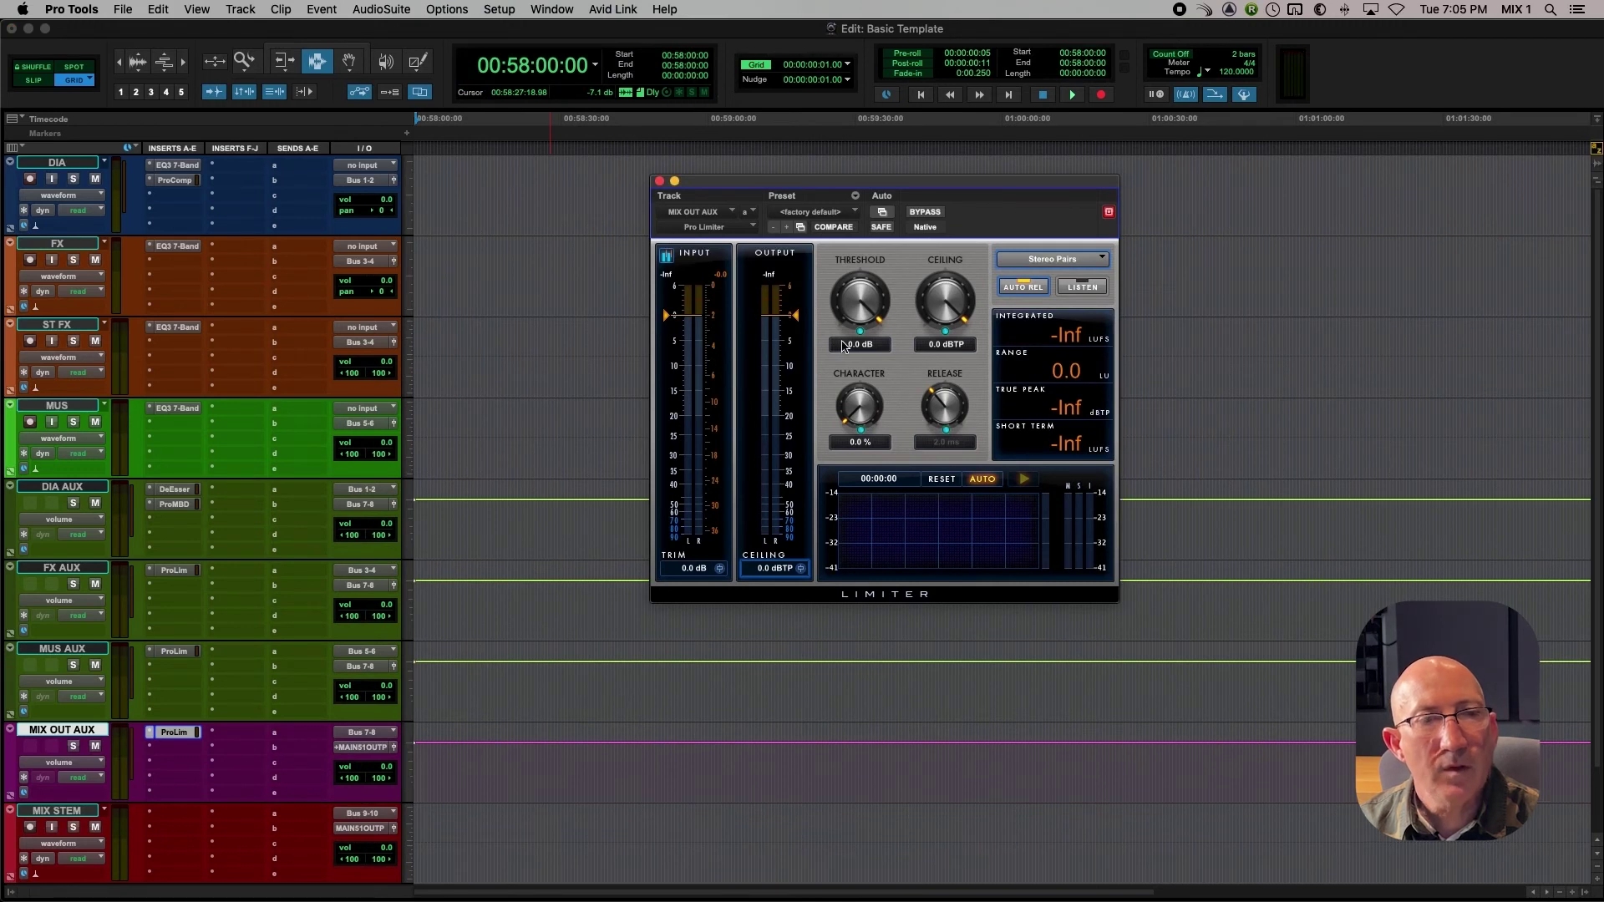
Step: Enter -2 as the MIX OUT AUX Pro Limiter threshold, giving a -2.0 dBTP ceiling, then close the limiter window
left_click(853, 345)
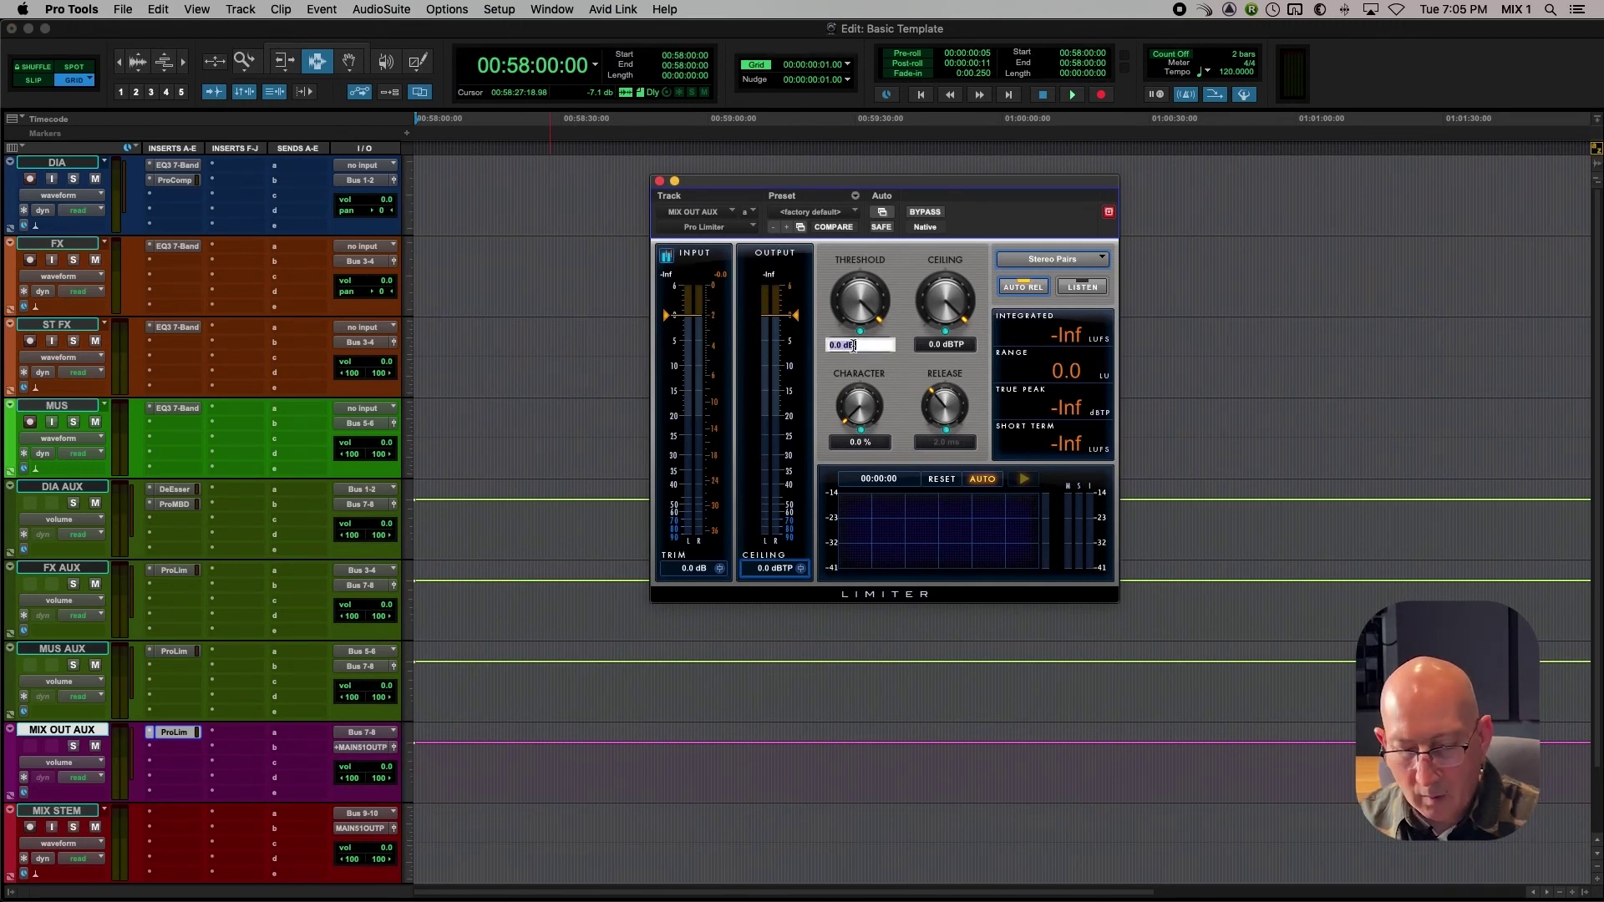
type("-2")
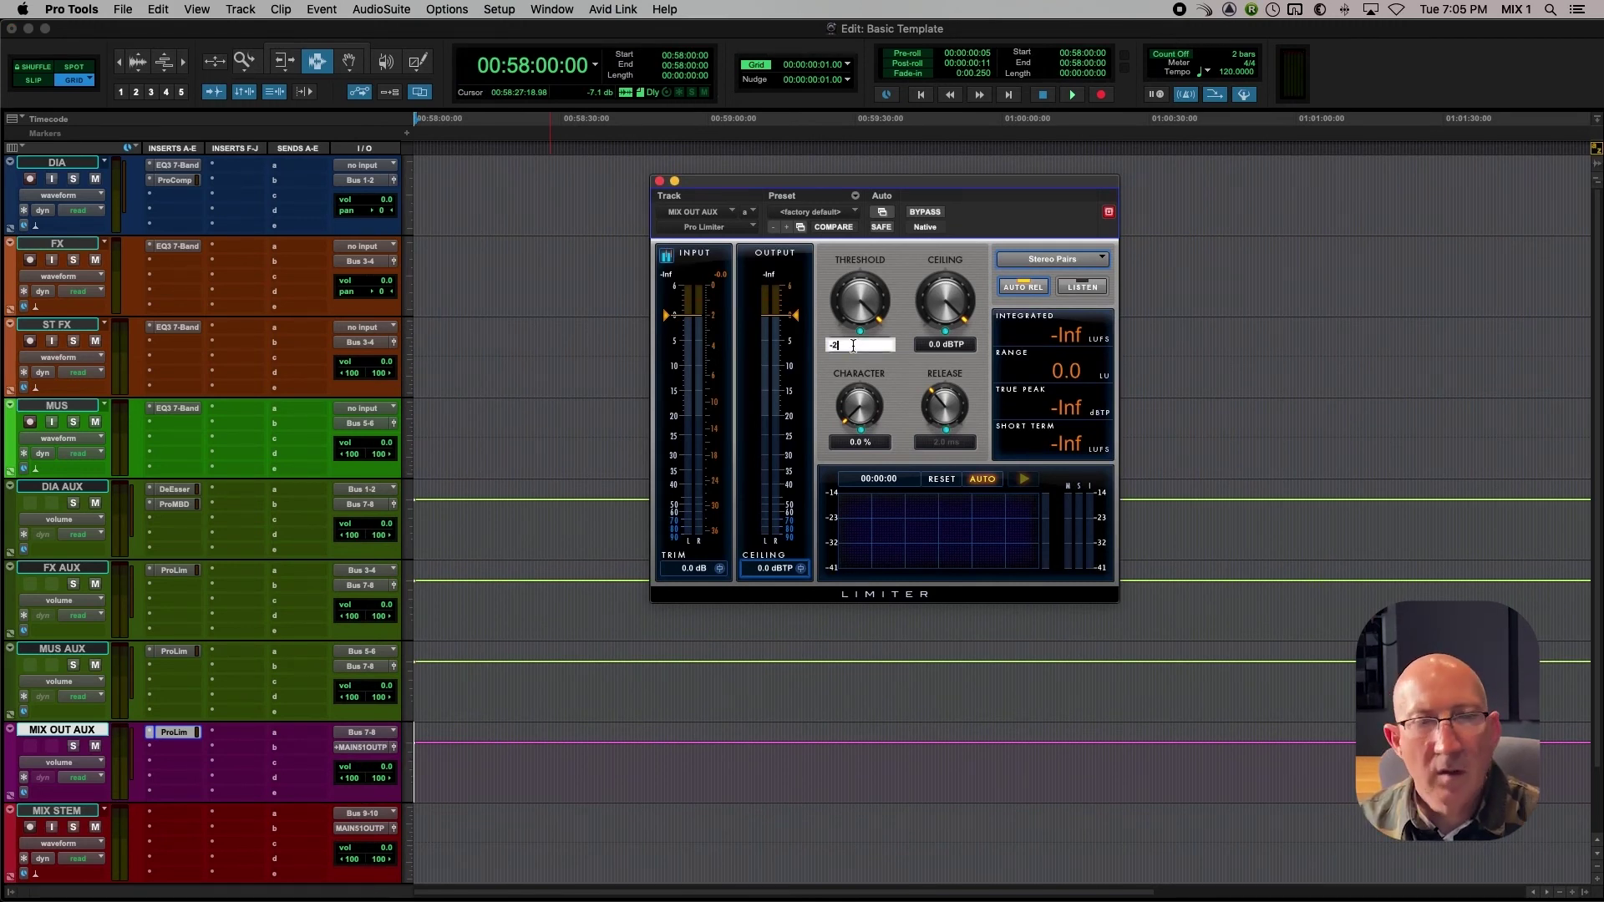
key("Return")
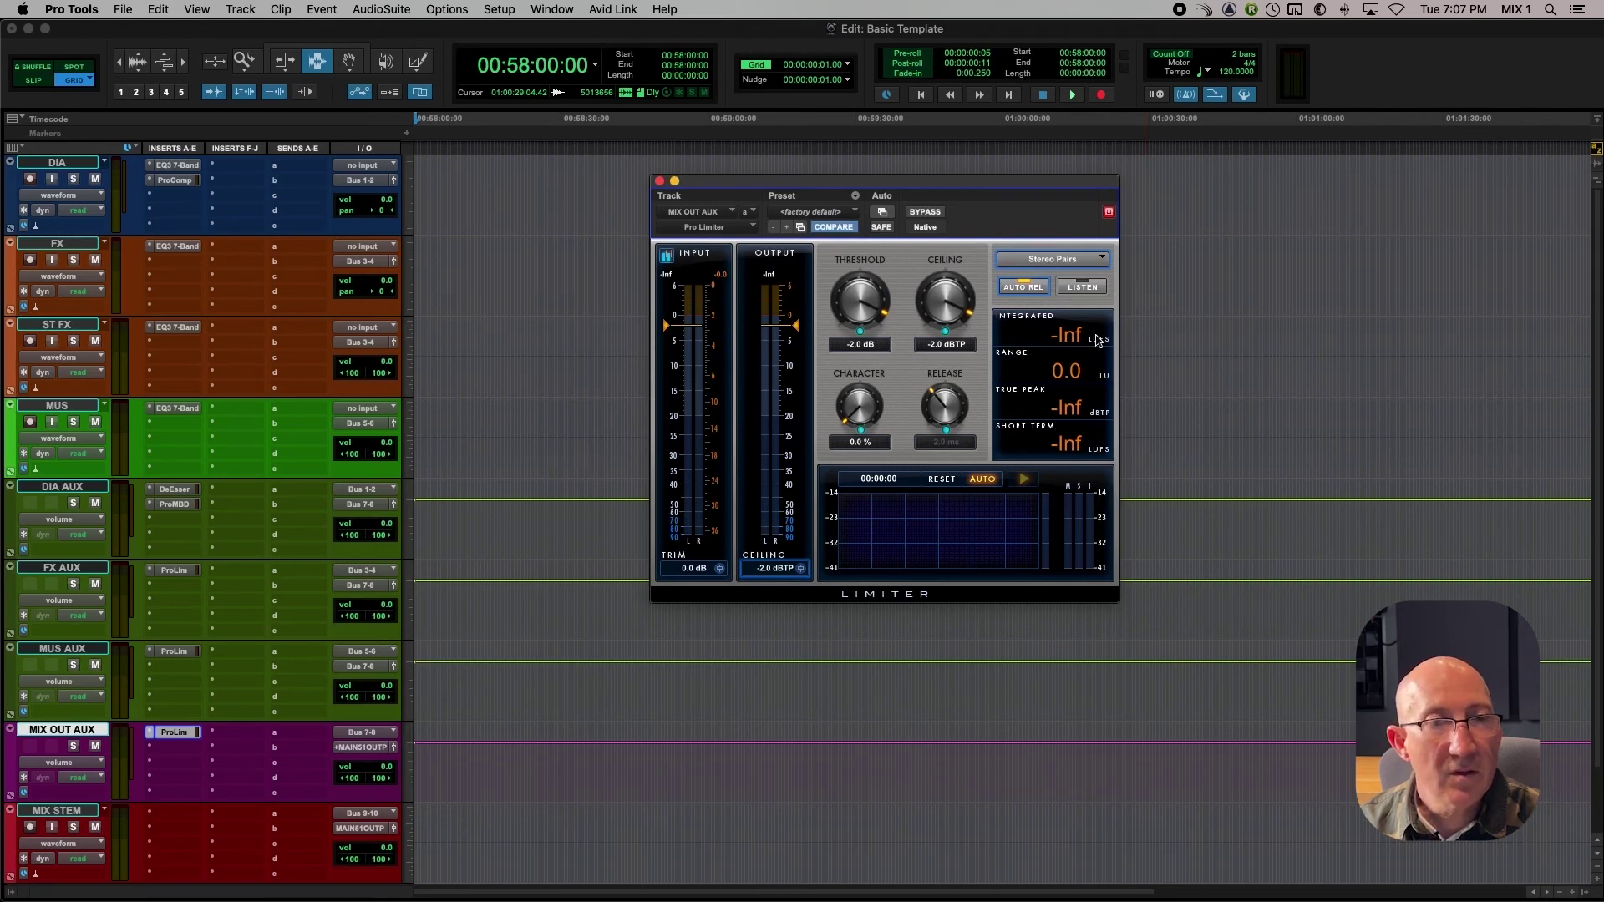
left_click(659, 181)
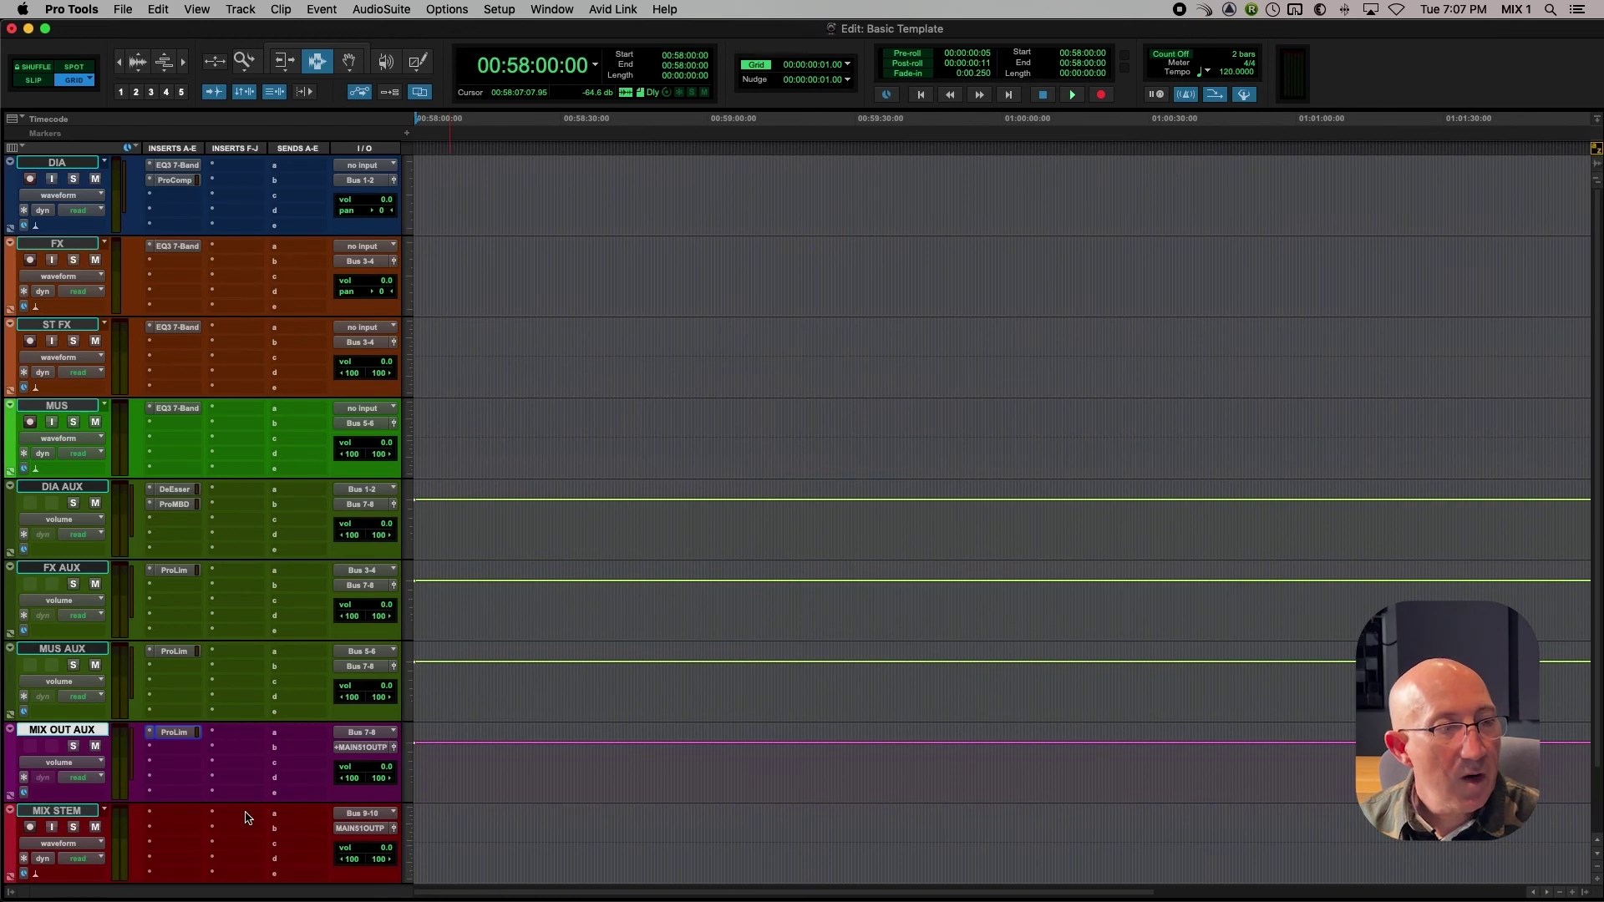
Step: Select the MIX STEM track and mute it with Shift+M
left_click(81, 816)
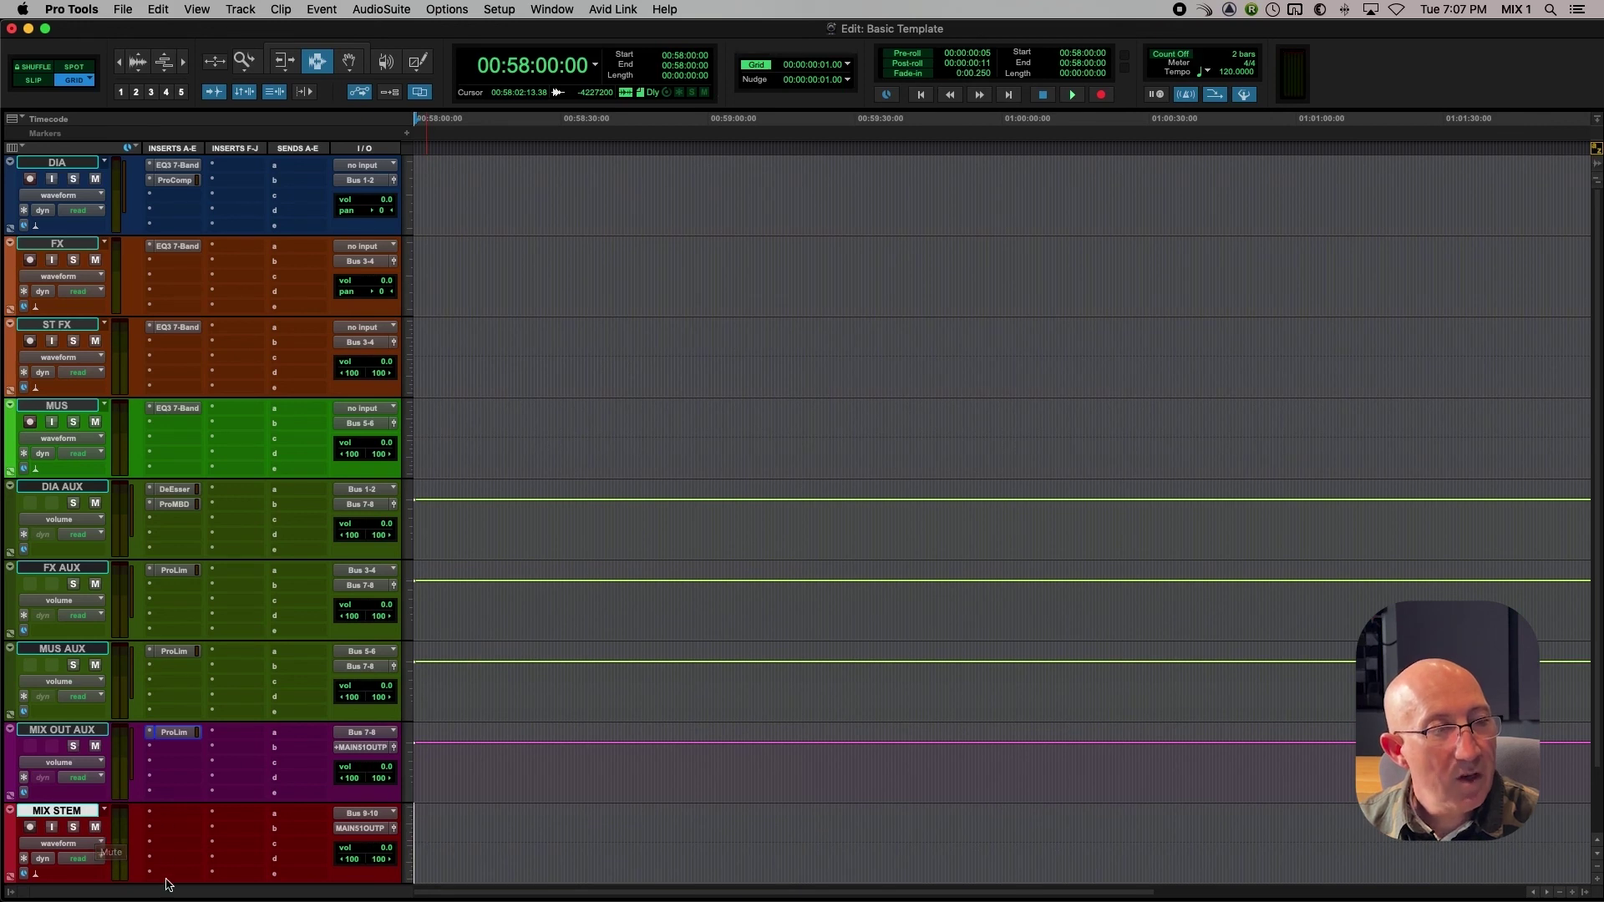
key("shift+m")
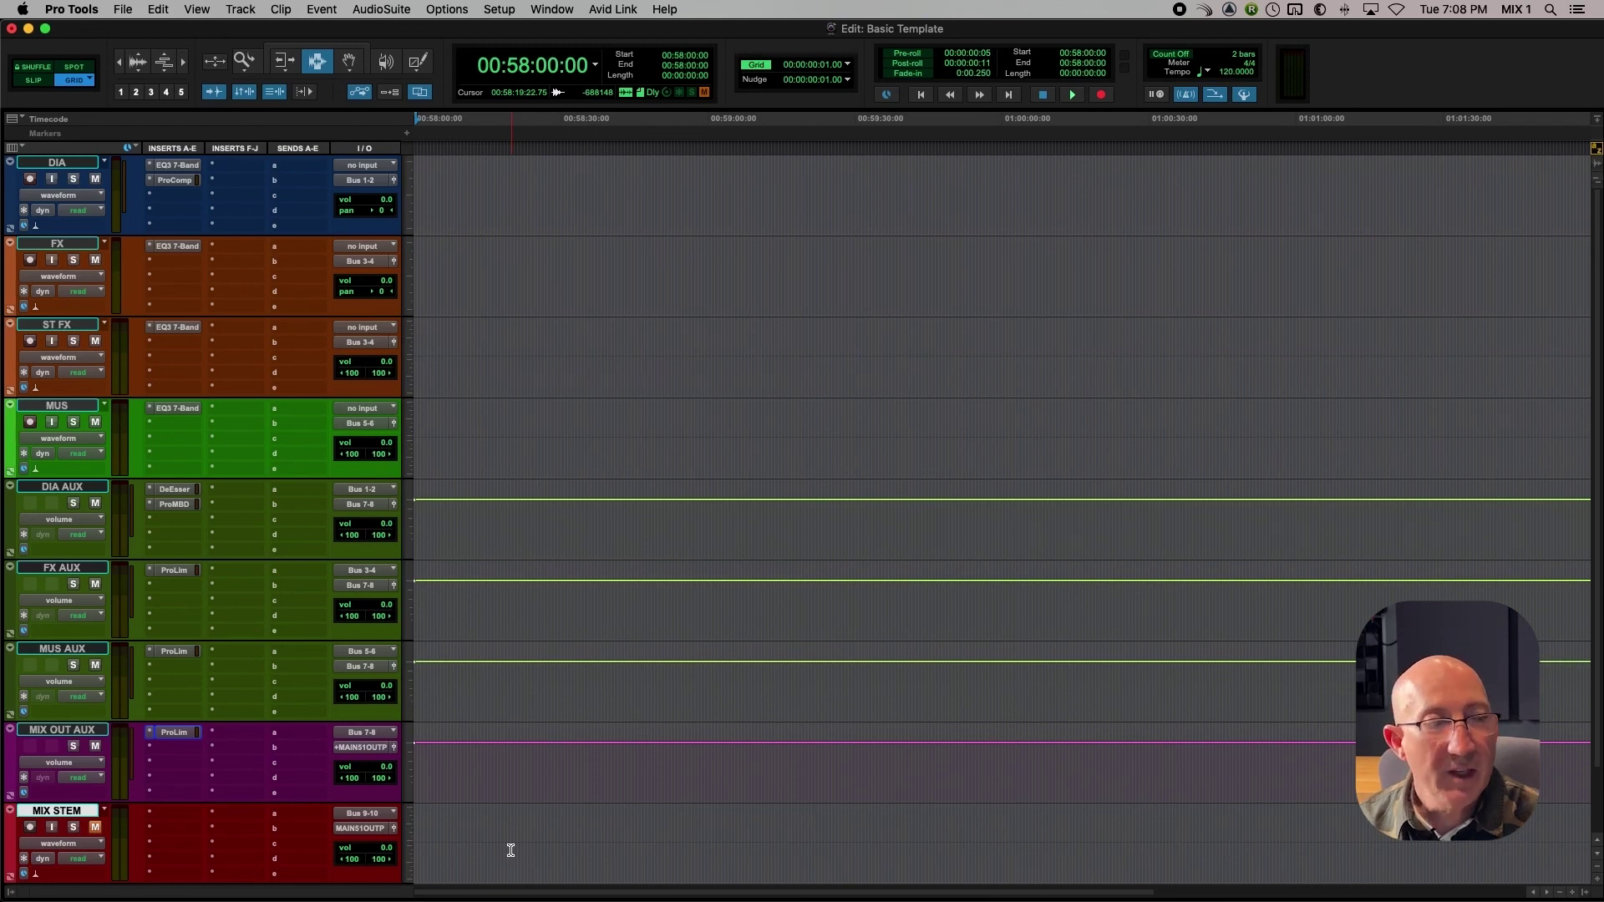
left_click(96, 827)
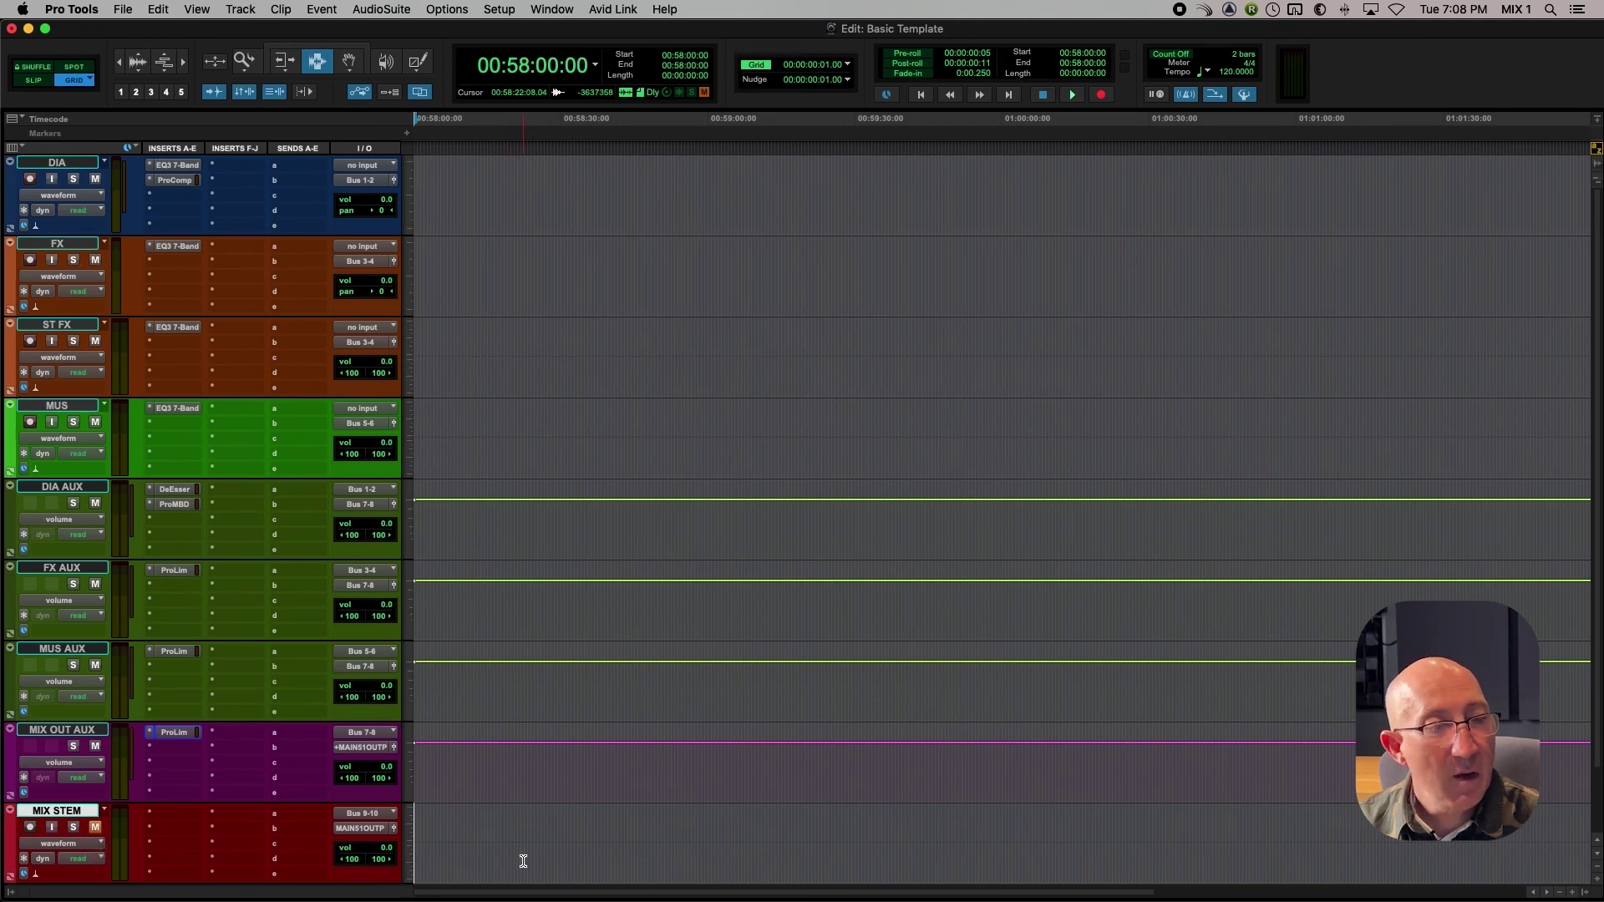
left_click(74, 827)
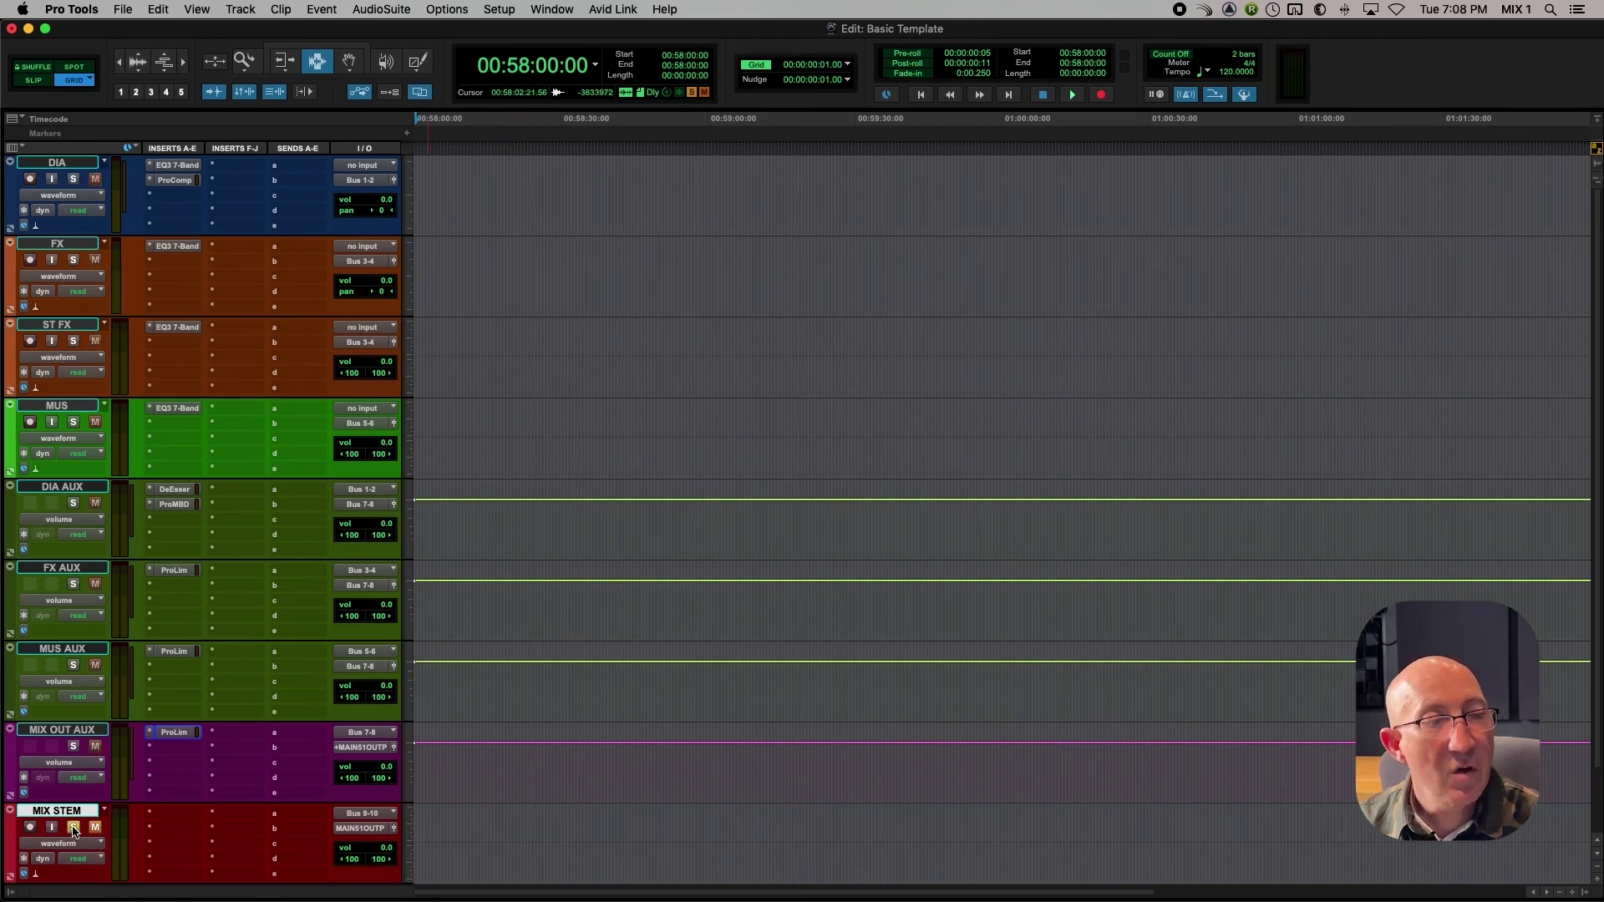
left_click(73, 827)
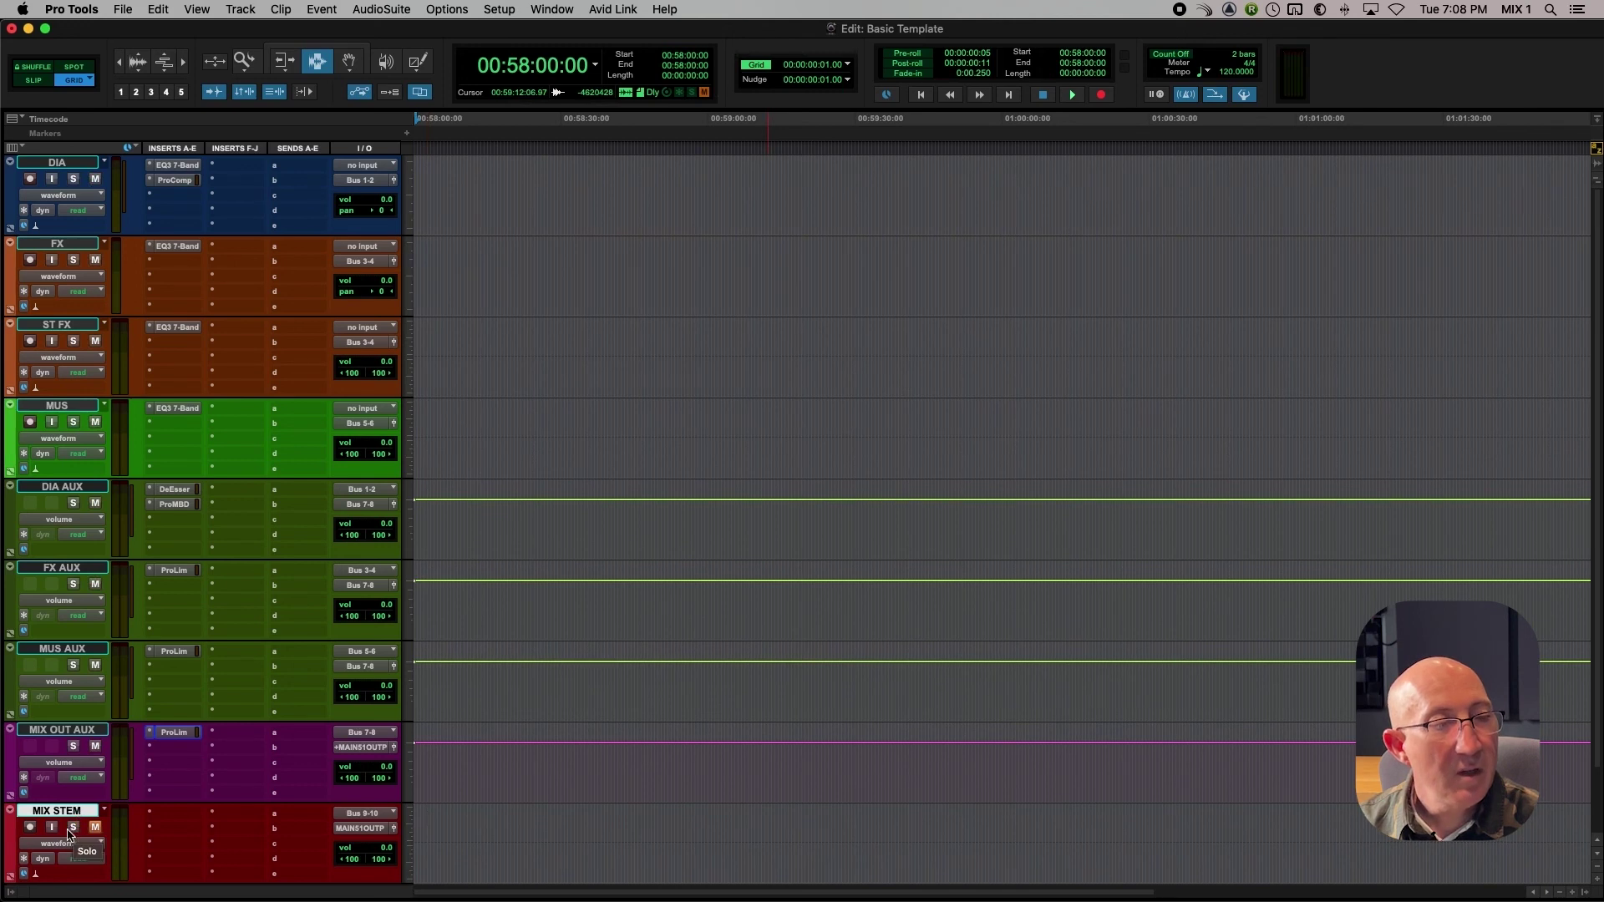